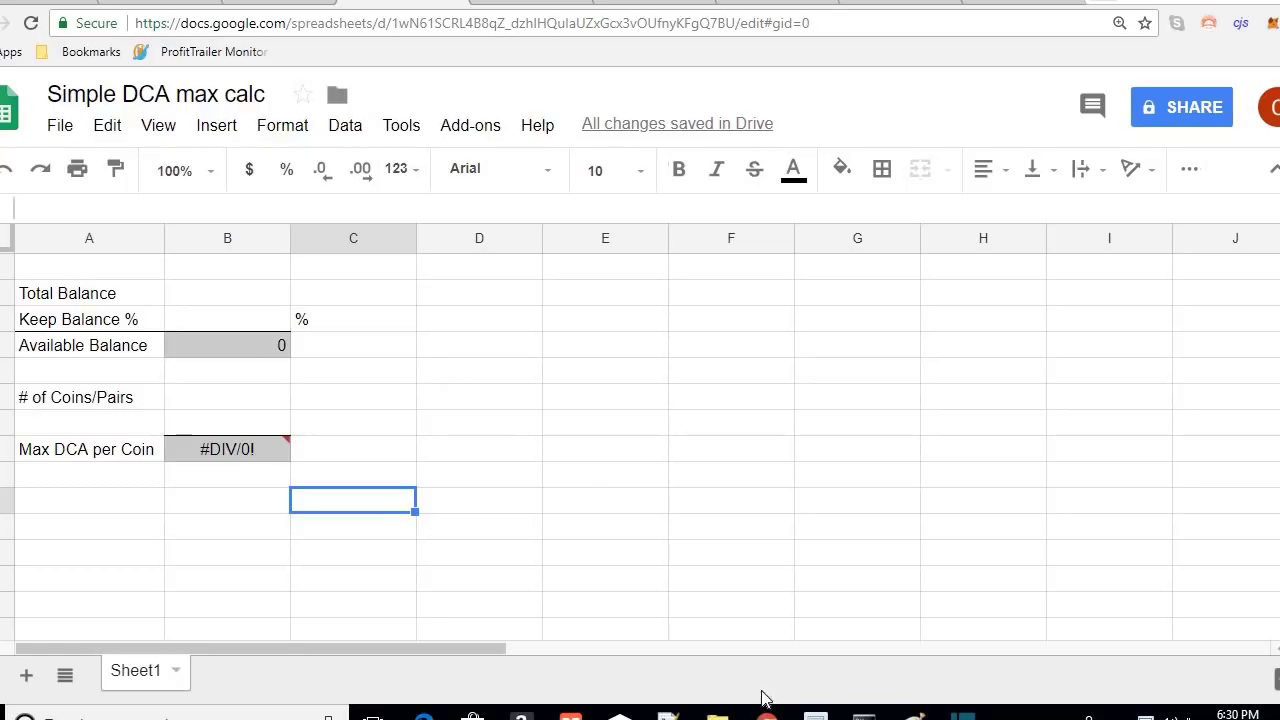
Switch from the DCA max calc sheet to the DCA.properties file in Notepad++
click(669, 712)
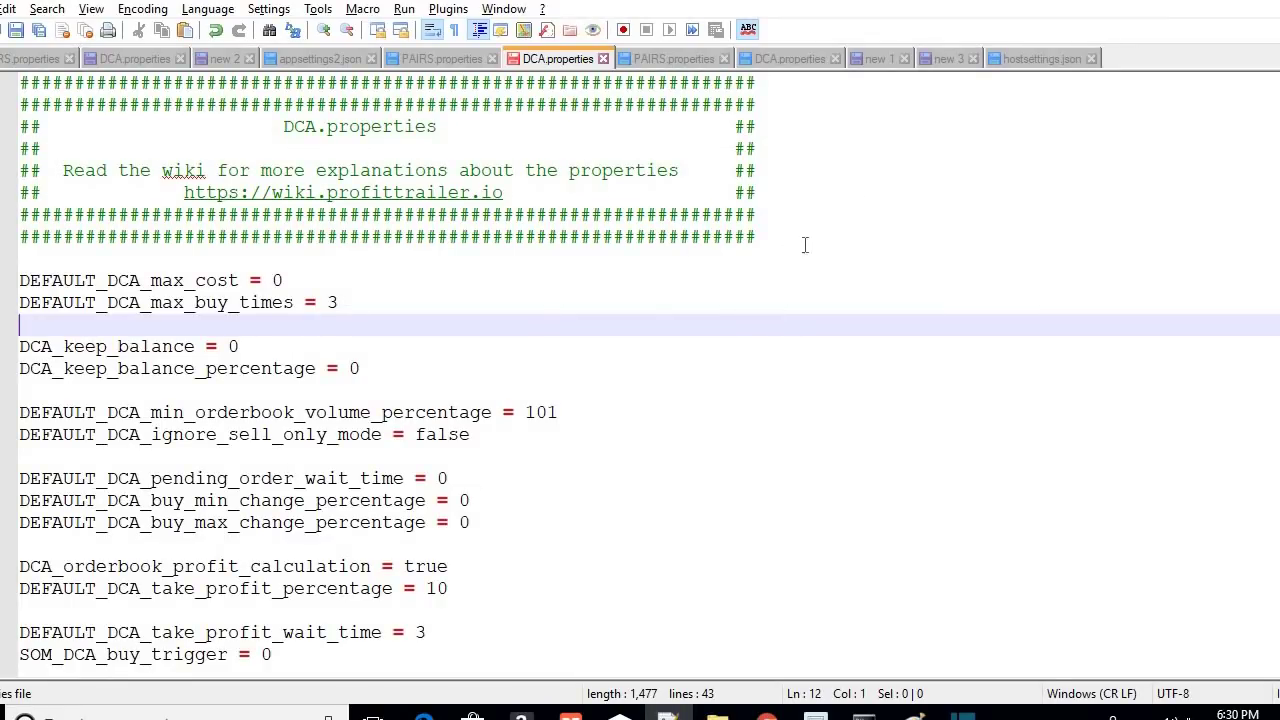
Show the 'new 3' document with max_cost 0, max_buy_times 7 and ignore_sell_only_mode false
click(951, 58)
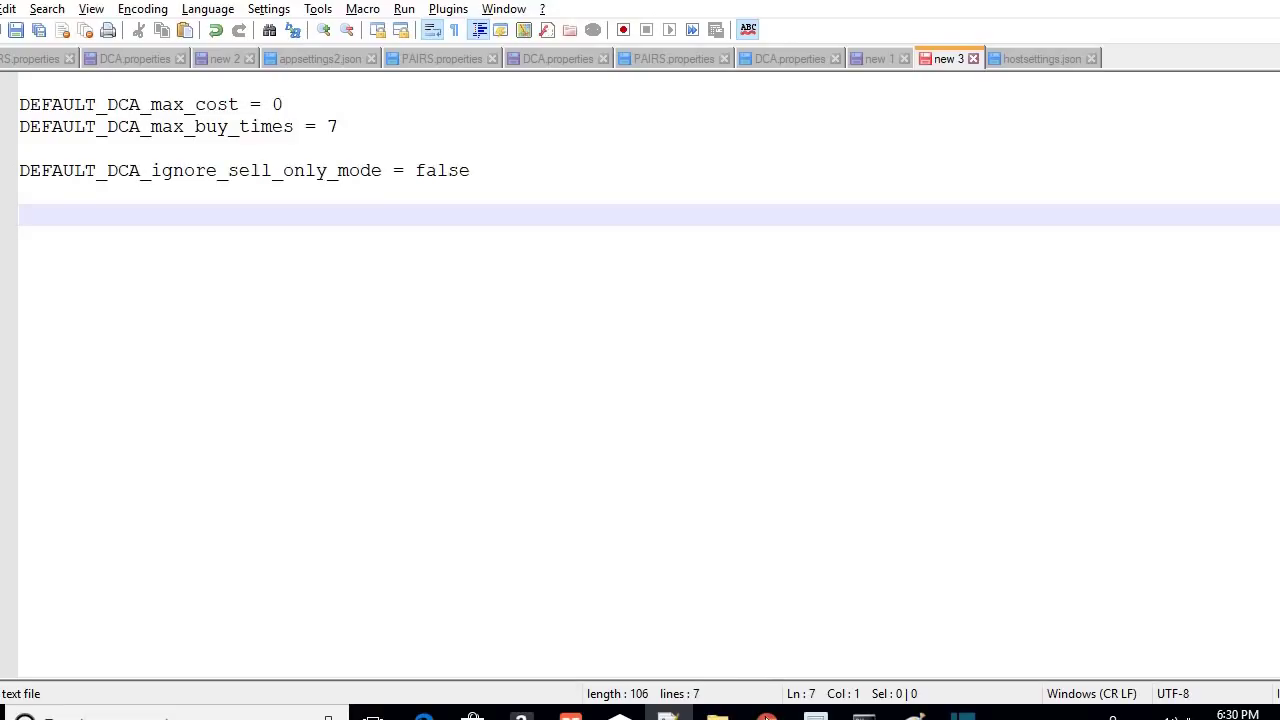
mouse_move(766, 714)
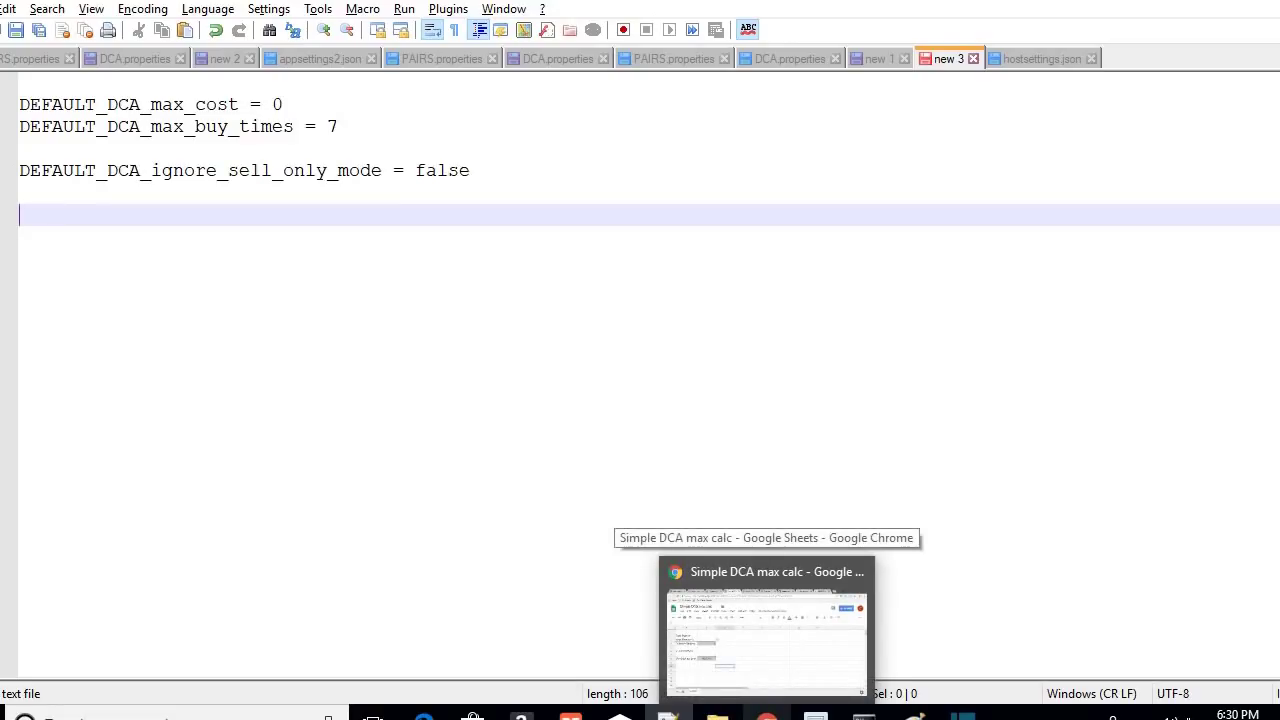
Bring Chrome forward and move to the ProfitTrailer DCA Log tab
click(766, 714)
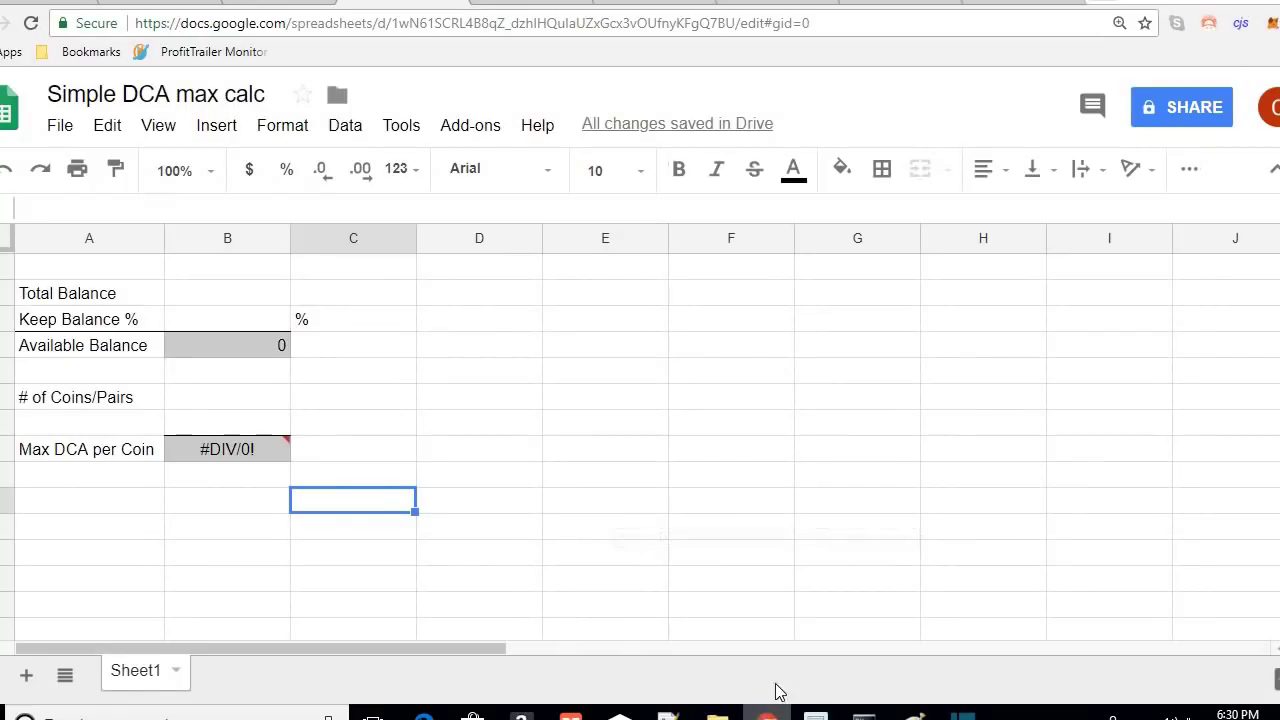
key(ctrl+Tab)
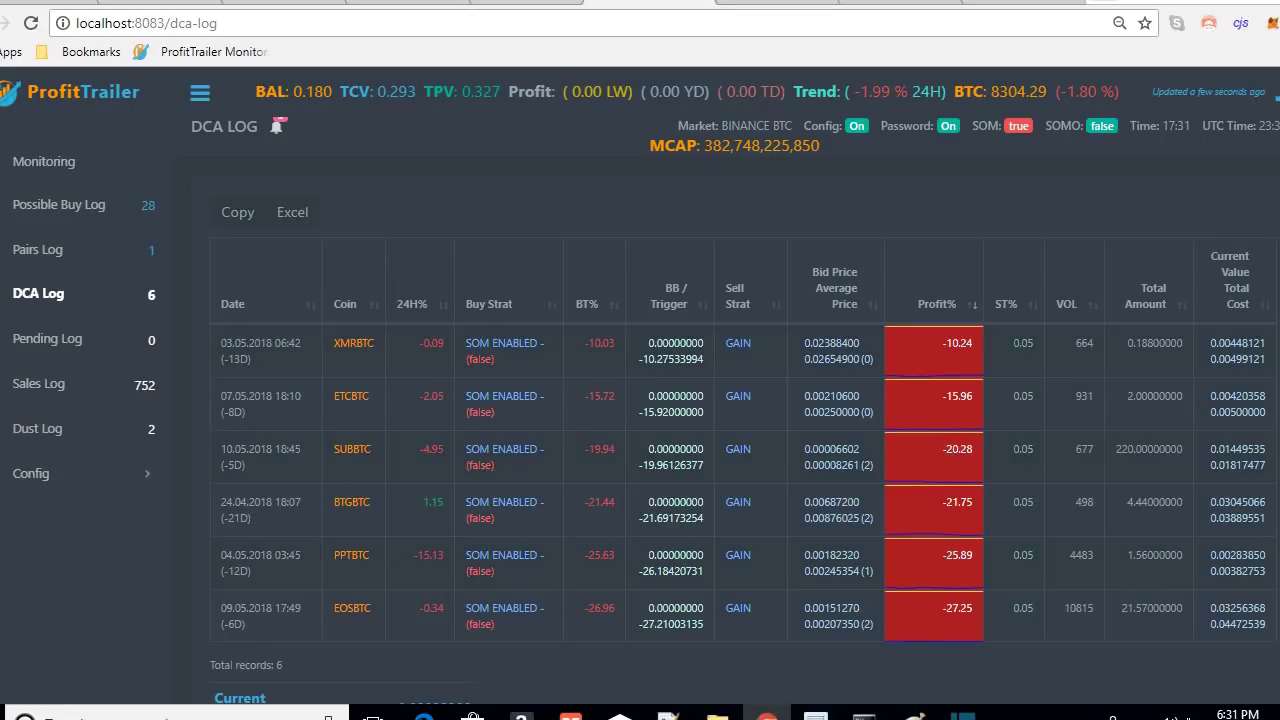
Bring up a blank Windows Journal page in place of the DCA Log
click(913, 712)
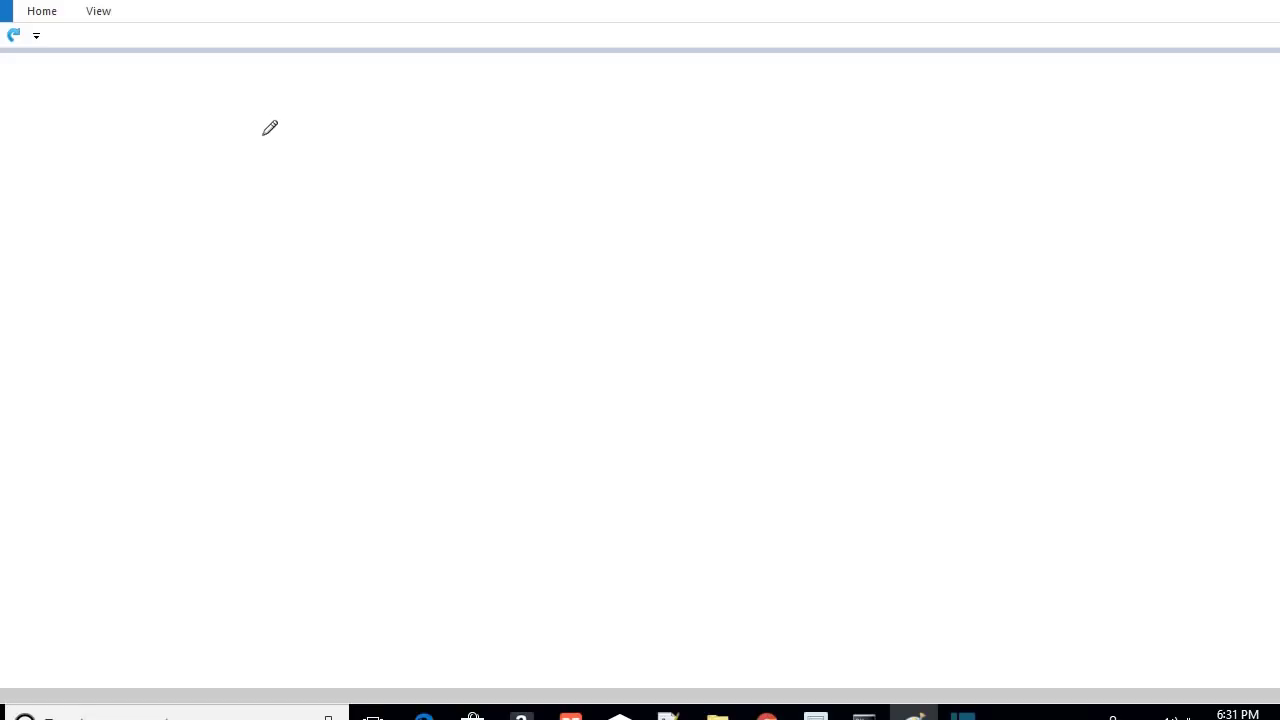
Handwrite 'Total Bal – Reserve Bal', then '1000 – 200 = 800' below, with 800 underneath
mouse_move(248, 148)
mouse_down()
mouse_move(294, 143)
mouse_move(278, 180)
mouse_move(314, 146)
mouse_move(323, 168)
mouse_move(333, 162)
mouse_move(343, 131)
mouse_move(394, 162)
mouse_move(390, 182)
mouse_move(415, 160)
mouse_move(445, 178)
mouse_move(489, 165)
mouse_move(516, 175)
mouse_move(519, 155)
mouse_move(563, 172)
mouse_move(658, 163)
mouse_move(689, 174)
mouse_up()
mouse_move(687, 138)
mouse_down()
mouse_move(704, 155)
mouse_move(694, 174)
mouse_move(736, 172)
mouse_move(737, 150)
mouse_move(756, 178)
mouse_up()
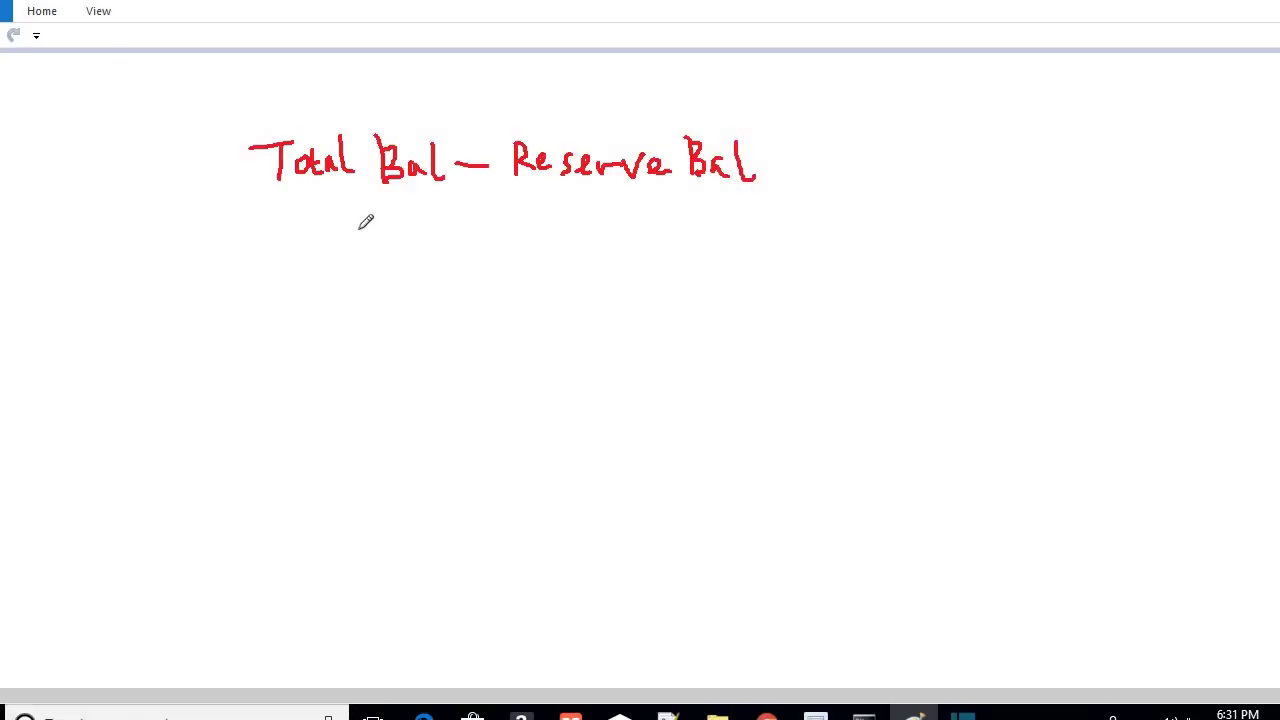
mouse_move(308, 219)
mouse_down()
mouse_move(316, 244)
mouse_move(350, 220)
mouse_move(414, 215)
mouse_move(388, 214)
mouse_up()
drag(467, 223, 490, 222)
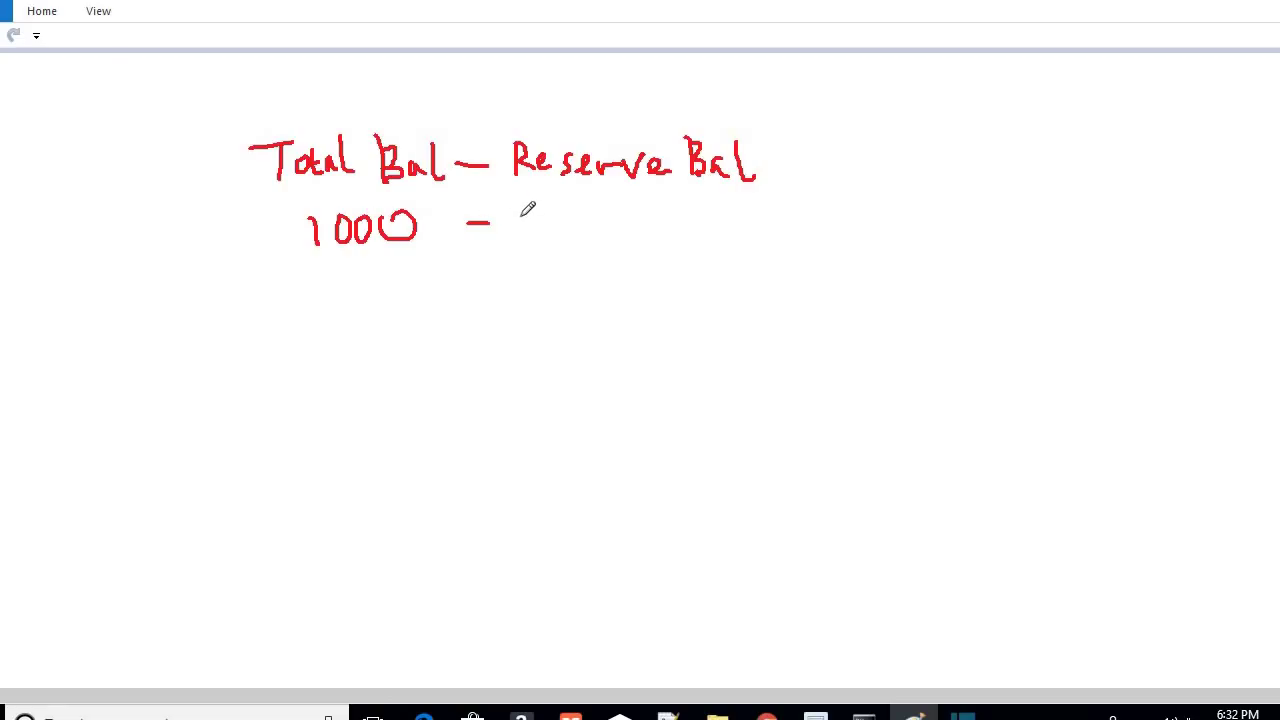
mouse_move(524, 212)
mouse_down()
mouse_move(534, 205)
mouse_move(542, 232)
mouse_up()
mouse_move(562, 208)
mouse_down()
mouse_move(586, 226)
mouse_move(595, 211)
mouse_move(712, 232)
mouse_move(712, 205)
mouse_move(763, 222)
mouse_move(753, 215)
mouse_up()
click(722, 212)
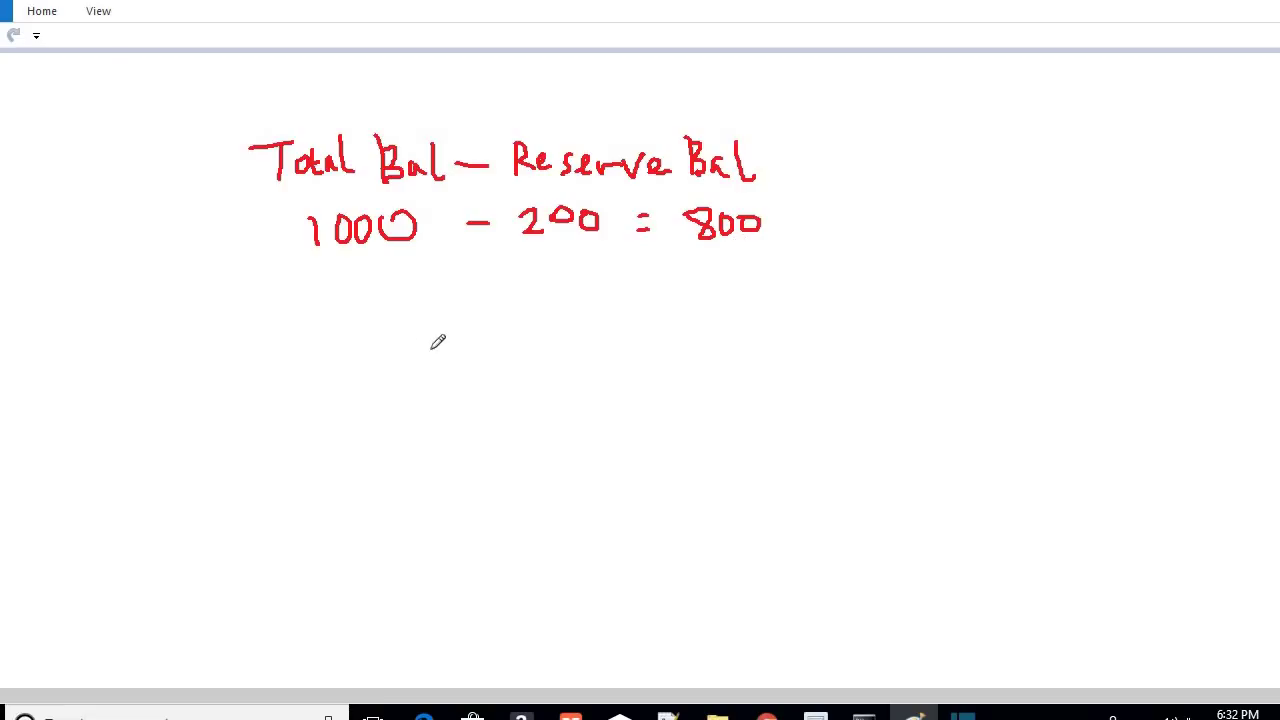
mouse_move(410, 328)
mouse_down()
mouse_move(440, 345)
mouse_move(430, 320)
mouse_move(457, 340)
mouse_move(476, 322)
mouse_move(489, 331)
mouse_move(490, 306)
mouse_up()
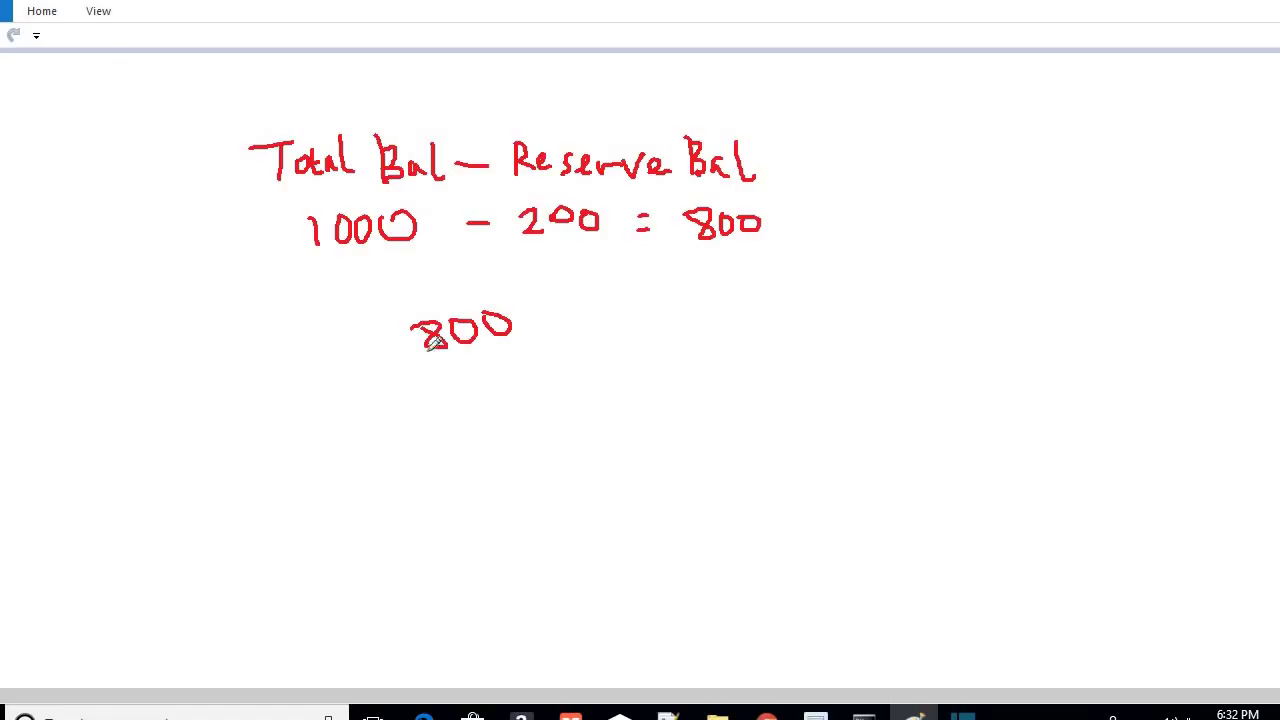
Handwrite 800 over 5 as a fraction, labelled '# of coins →', equalling 160
drag(397, 365, 534, 364)
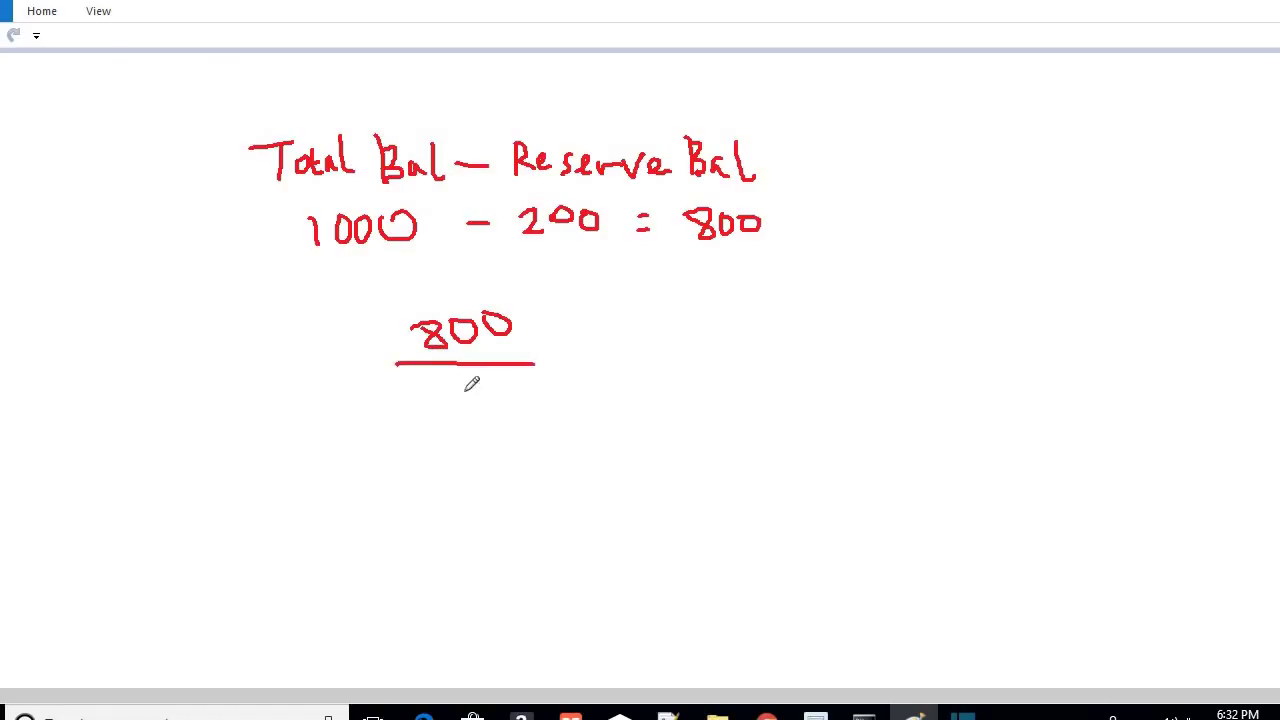
mouse_move(174, 394)
mouse_down()
mouse_move(173, 420)
mouse_move(198, 399)
mouse_move(224, 408)
mouse_move(238, 396)
mouse_move(246, 412)
mouse_move(247, 392)
mouse_move(272, 410)
mouse_move(288, 397)
mouse_move(295, 412)
mouse_move(389, 405)
mouse_move(378, 412)
mouse_up()
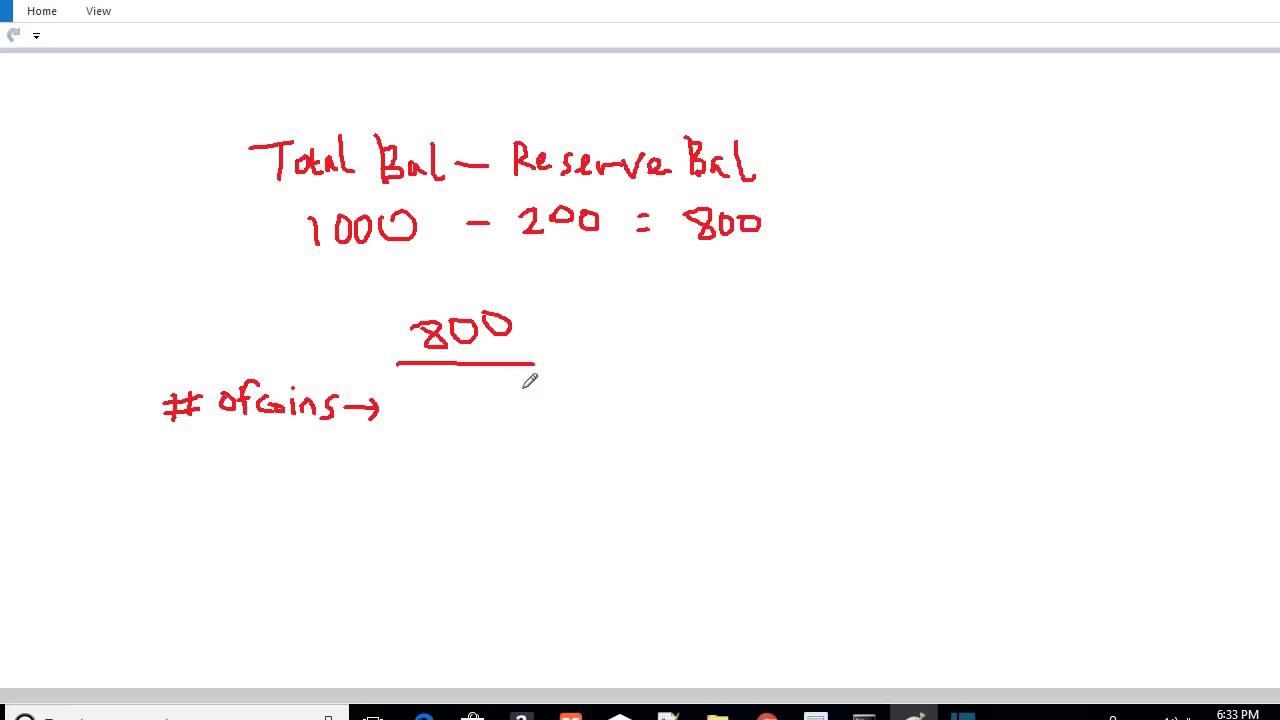
mouse_move(478, 377)
mouse_down()
mouse_move(462, 381)
mouse_move(482, 395)
mouse_move(458, 408)
mouse_up()
mouse_move(560, 364)
mouse_down()
mouse_move(582, 361)
mouse_move(584, 373)
mouse_up()
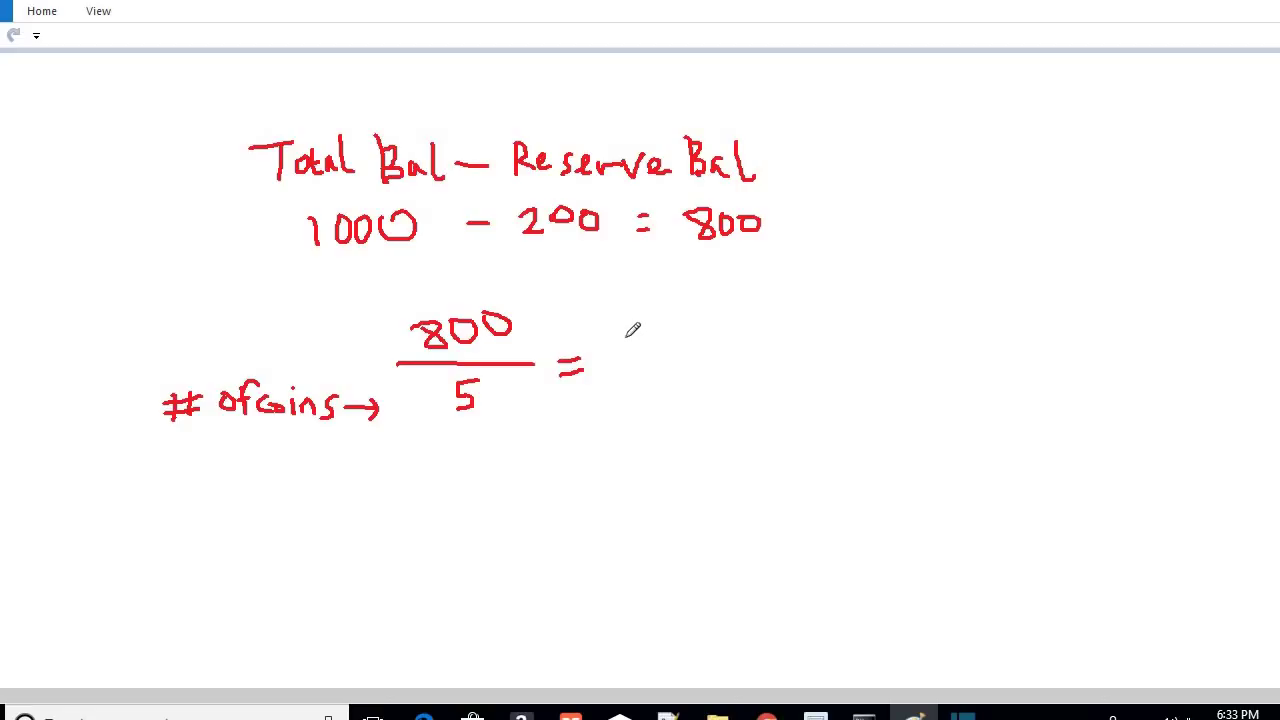
drag(624, 333, 622, 354)
mouse_move(646, 333)
mouse_down()
mouse_move(638, 350)
mouse_move(670, 350)
mouse_move(670, 332)
mouse_up()
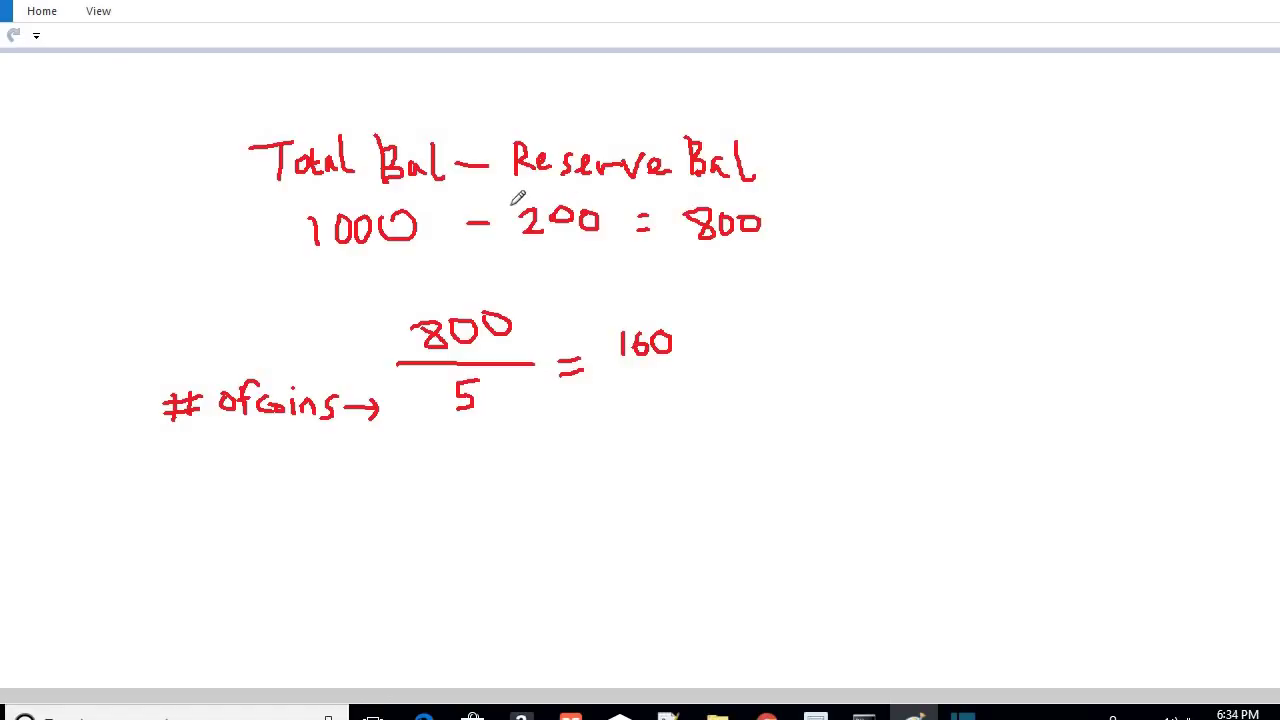
Underline the 200 reserve amount and return to the Simple DCA max calc sheet
drag(547, 255, 588, 250)
click(767, 714)
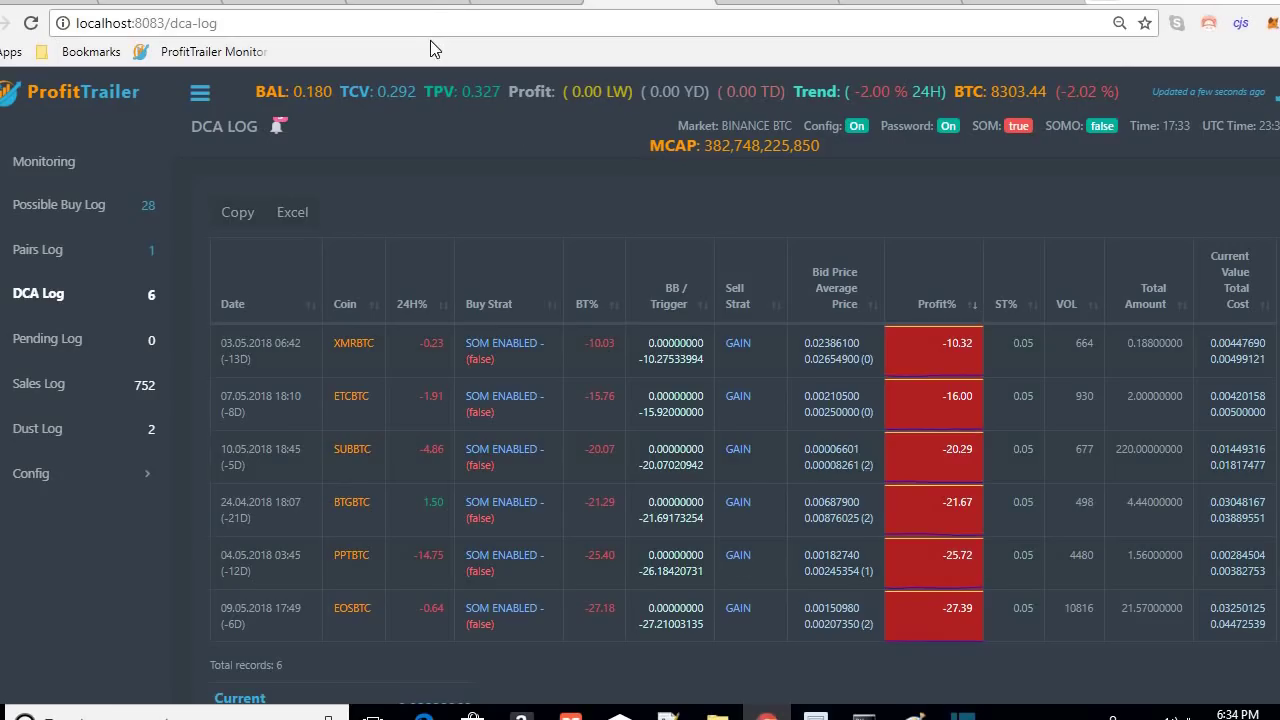
key(ctrl+Tab)
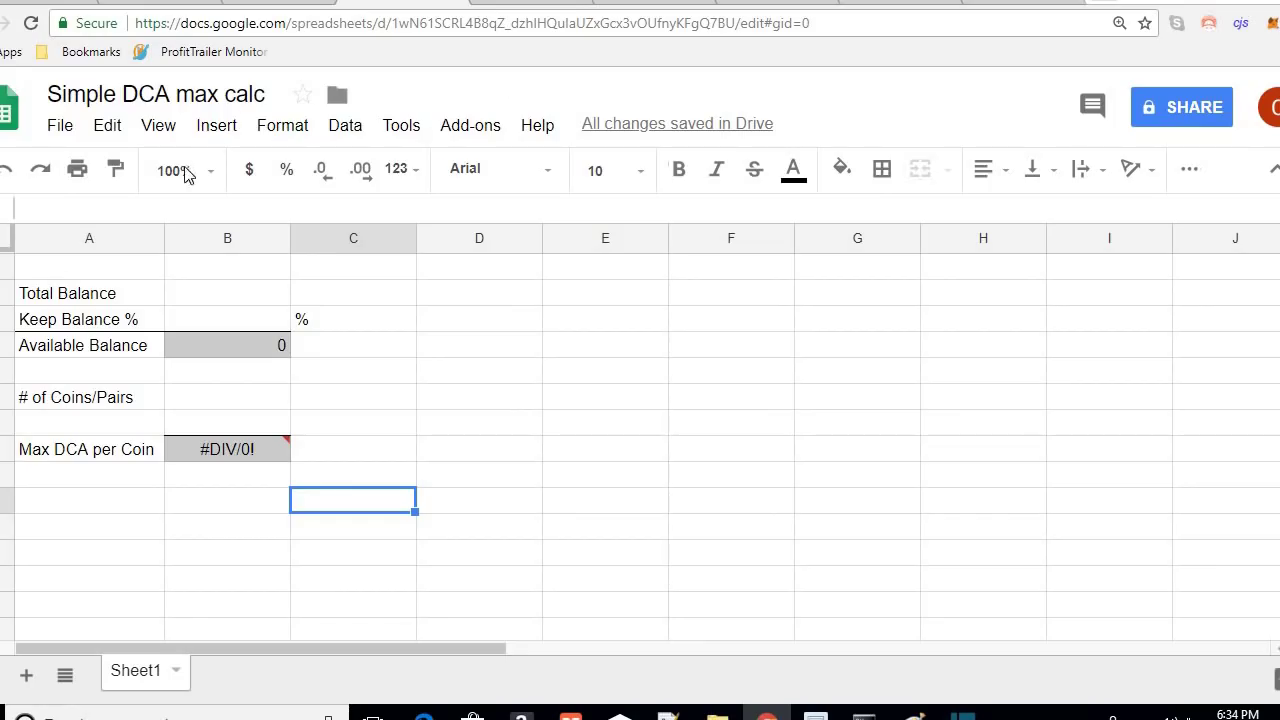
Enter Total Balance 1000 and Keep Balance % 20, checking the Available Balance formula
click(248, 300)
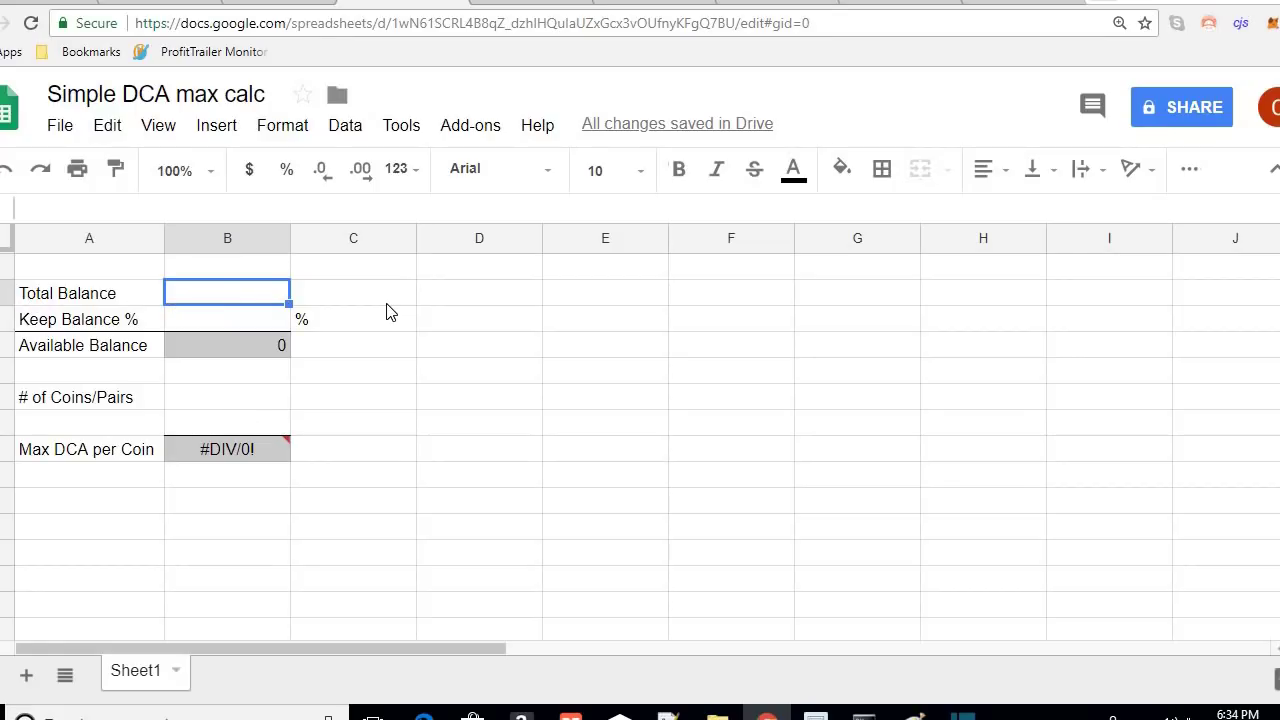
text(1000)
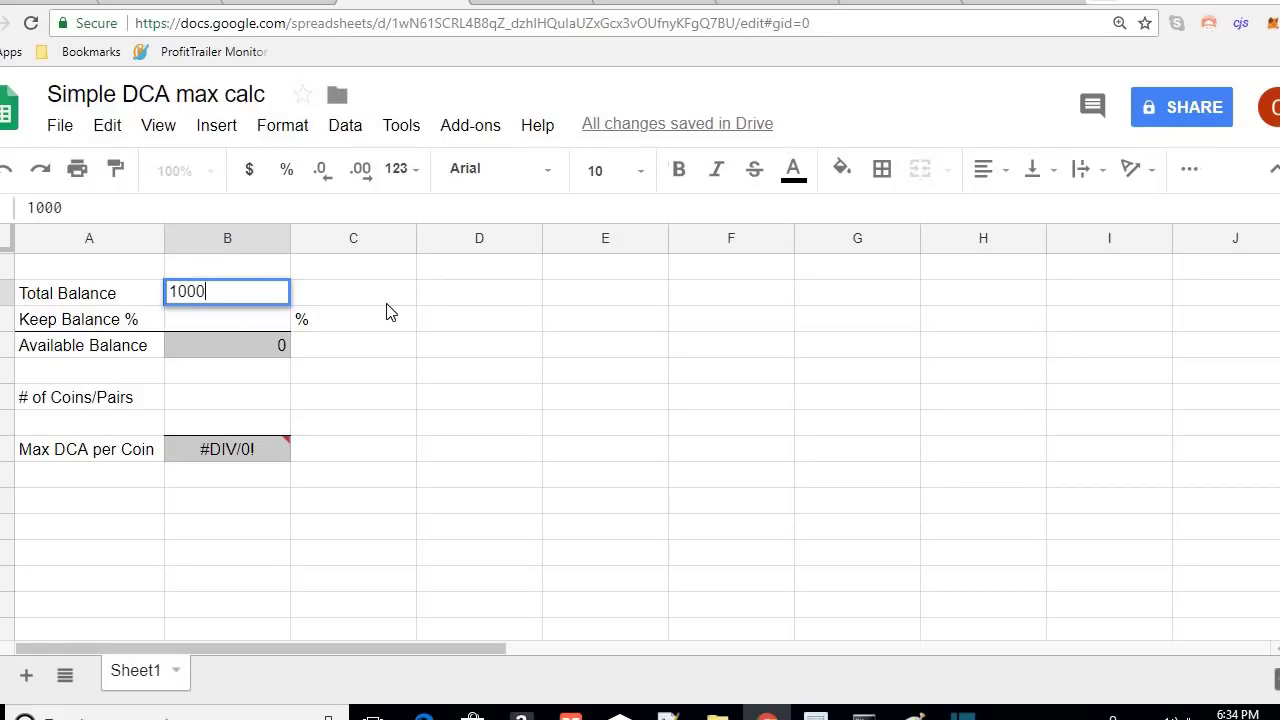
key(Return)
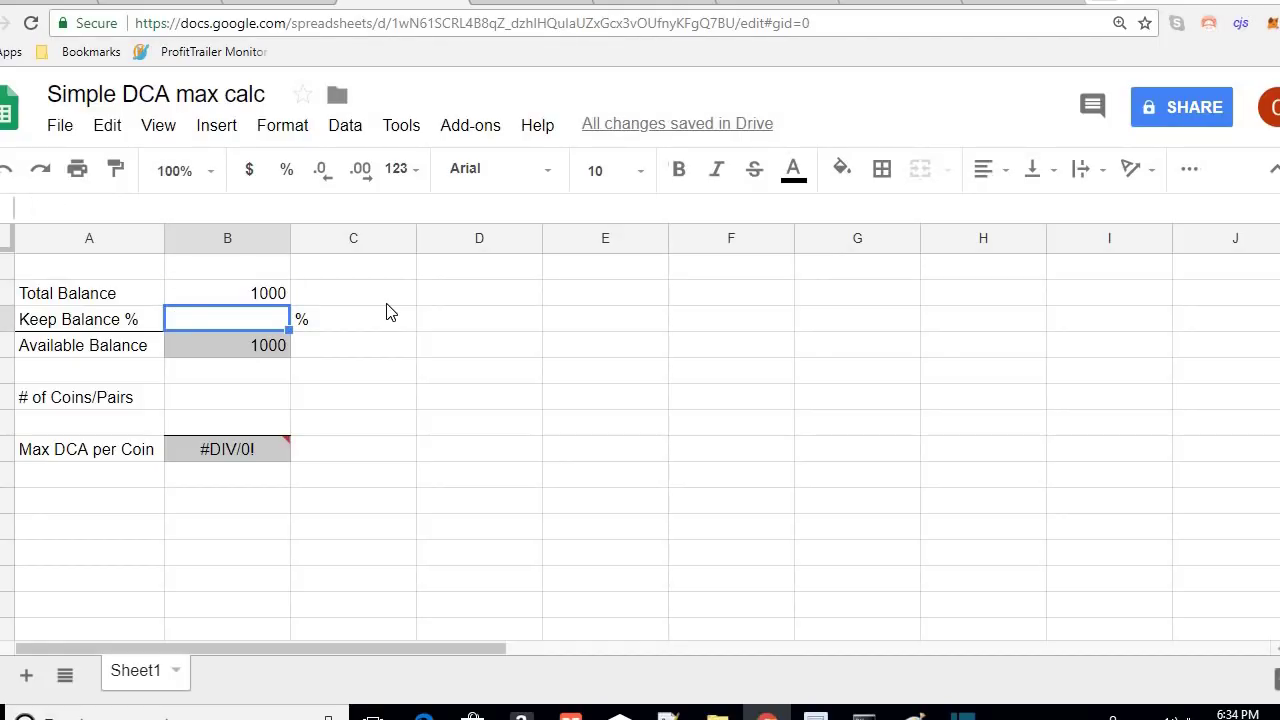
text(20)
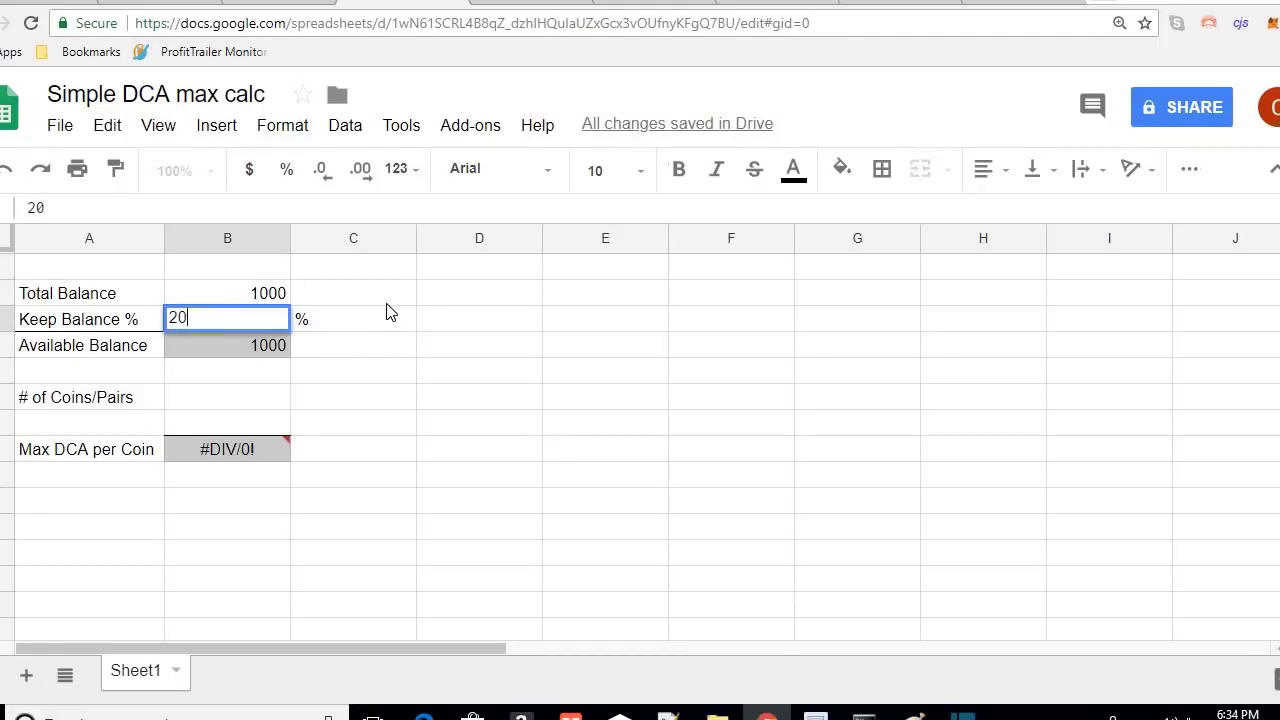
key(Return)
key(Down)
key(Down)
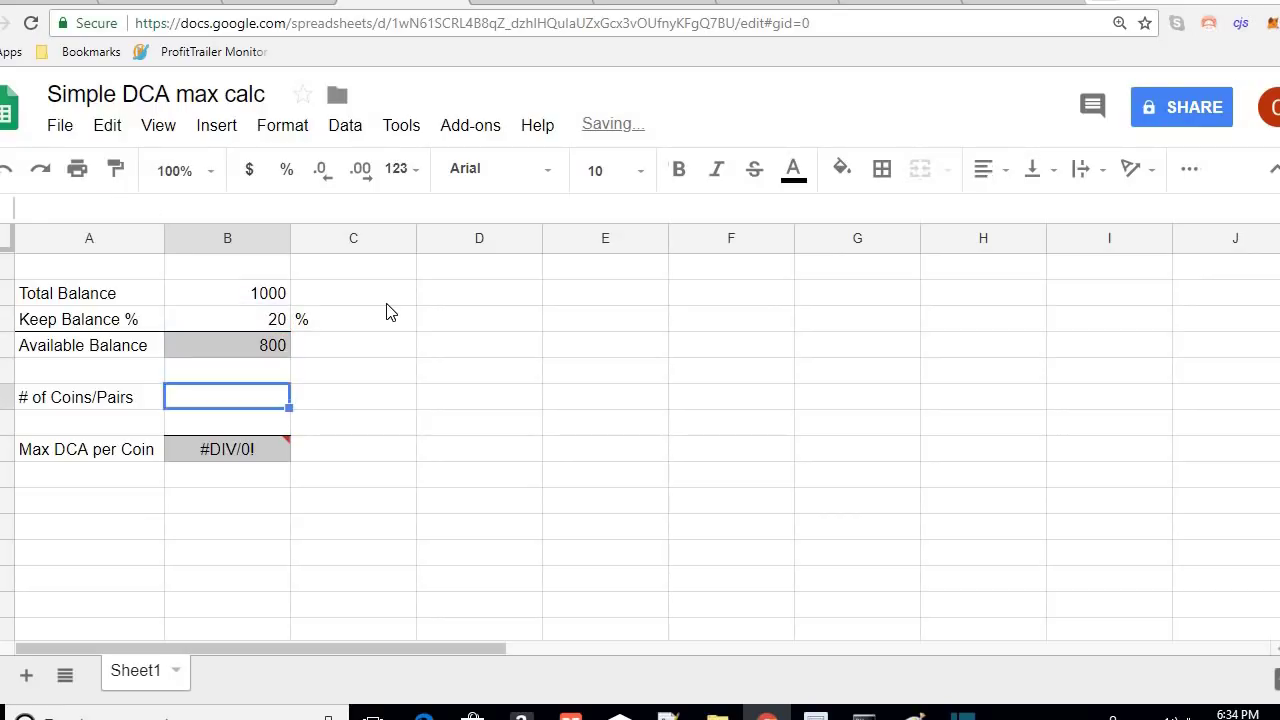
key(Up)
key(Up)
key(Down)
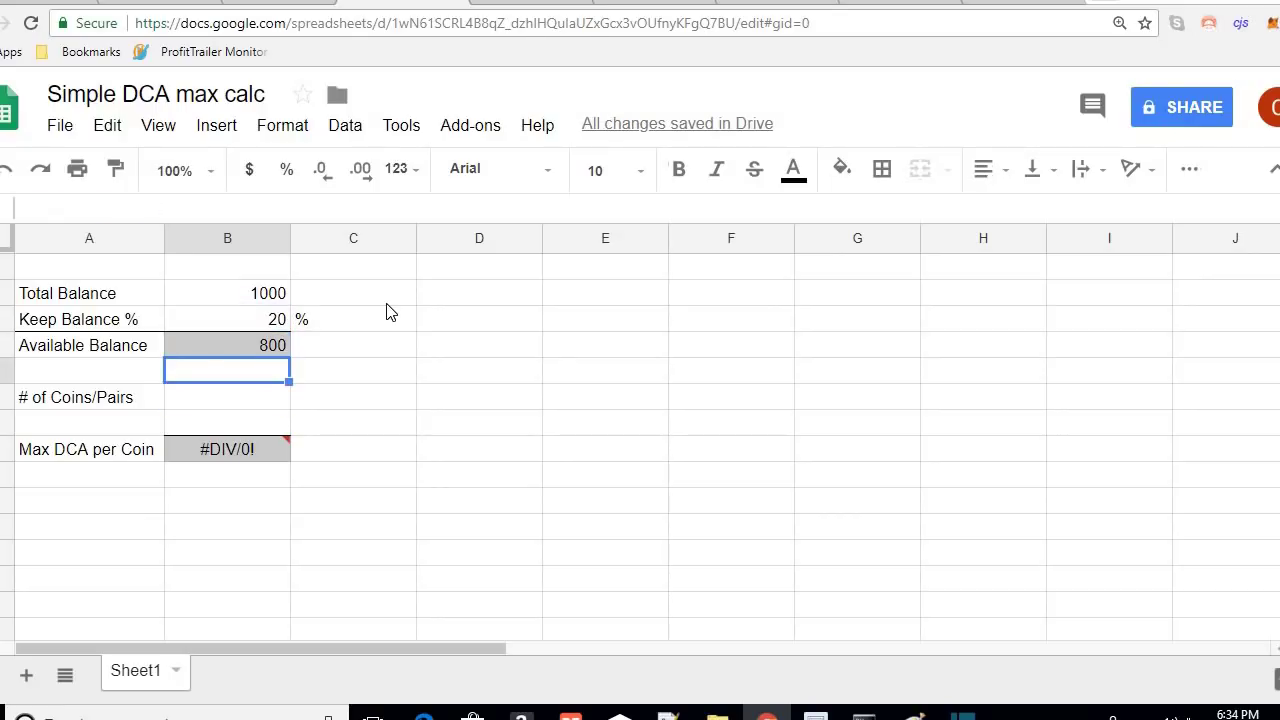
key(Up)
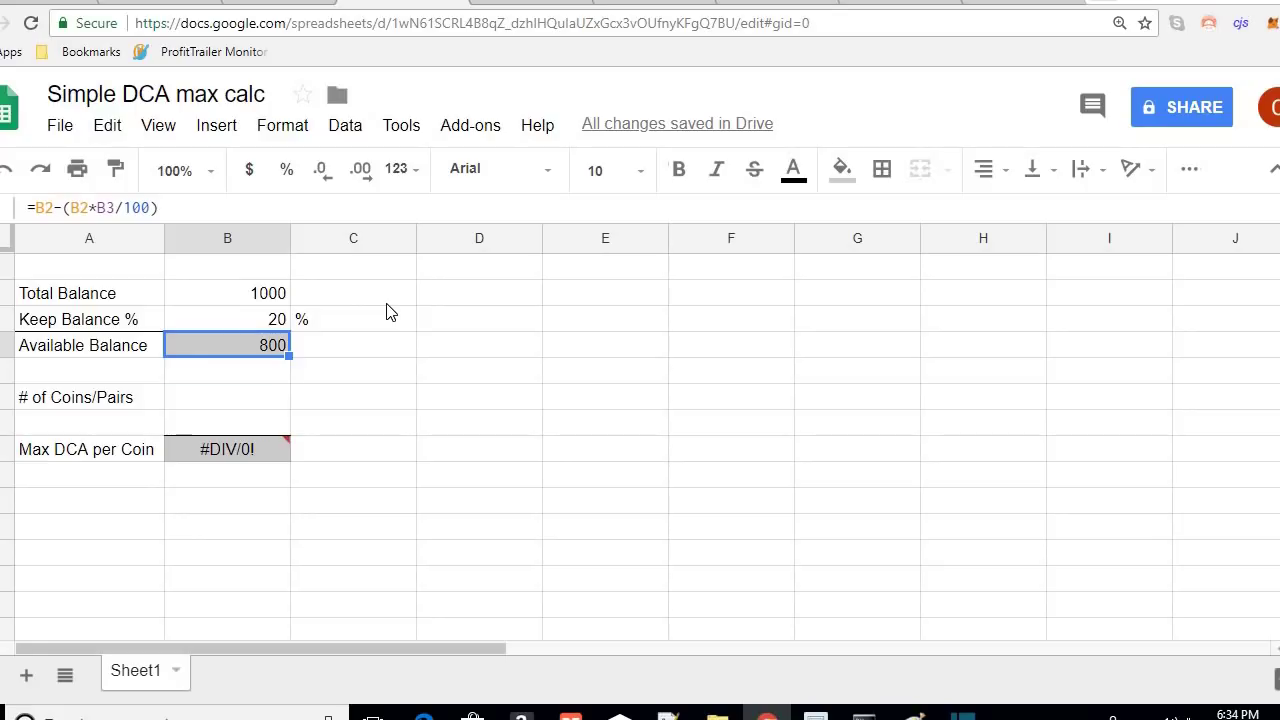
key(Down)
key(Down)
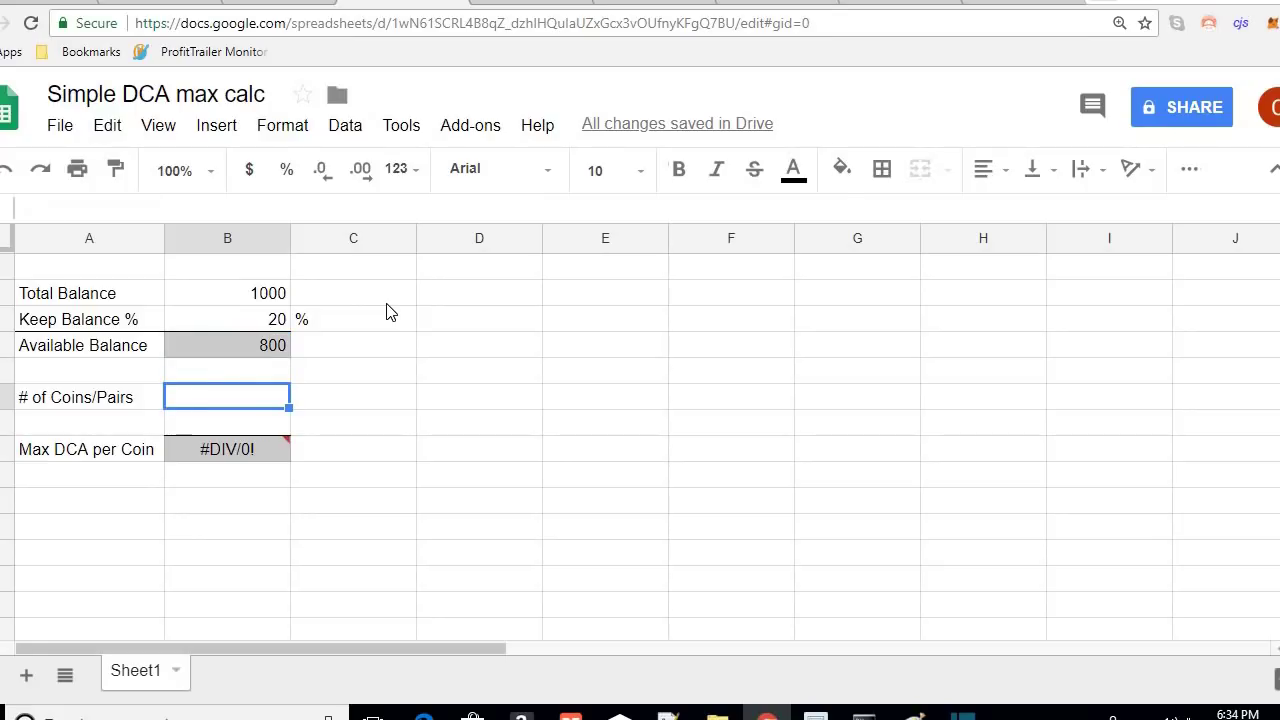
key(Up)
key(Up)
key(Down)
key(Down)
Try 5, 6 and 7 as the # of Coins/Pairs, checking Max DCA per Coin each time
text(5)
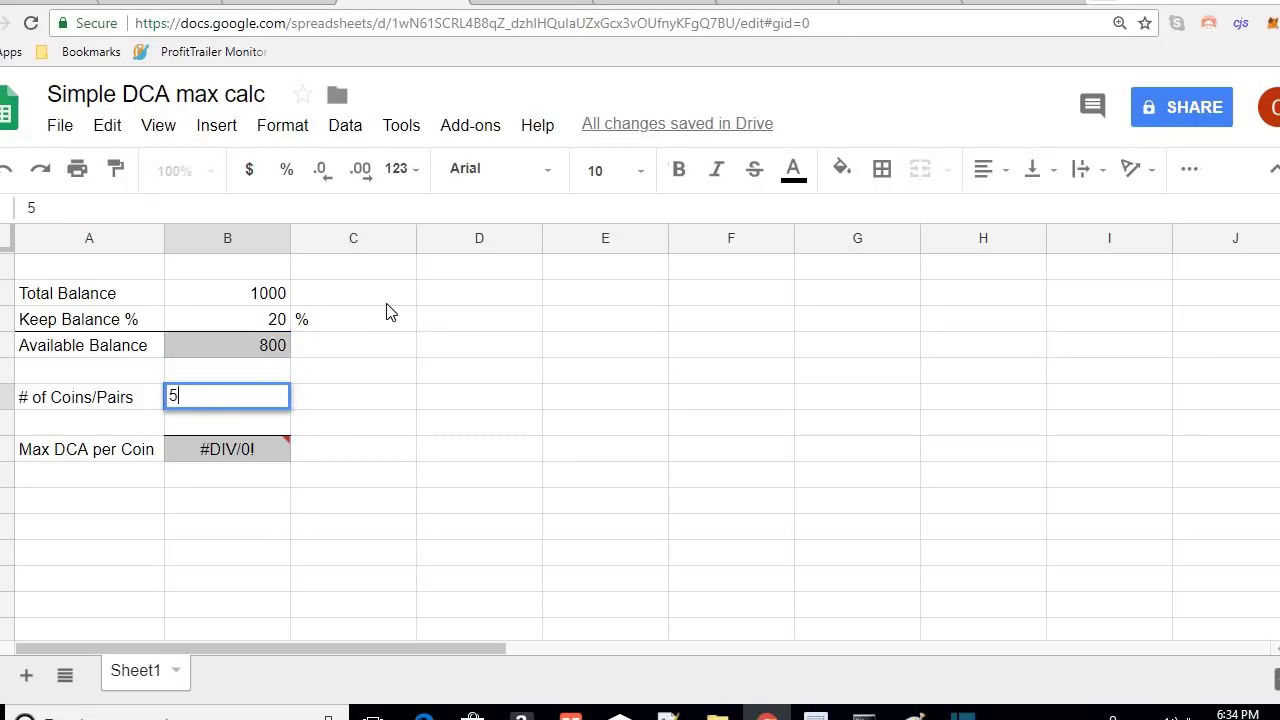
key(Return)
key(Down)
key(Down)
key(Down)
key(Up)
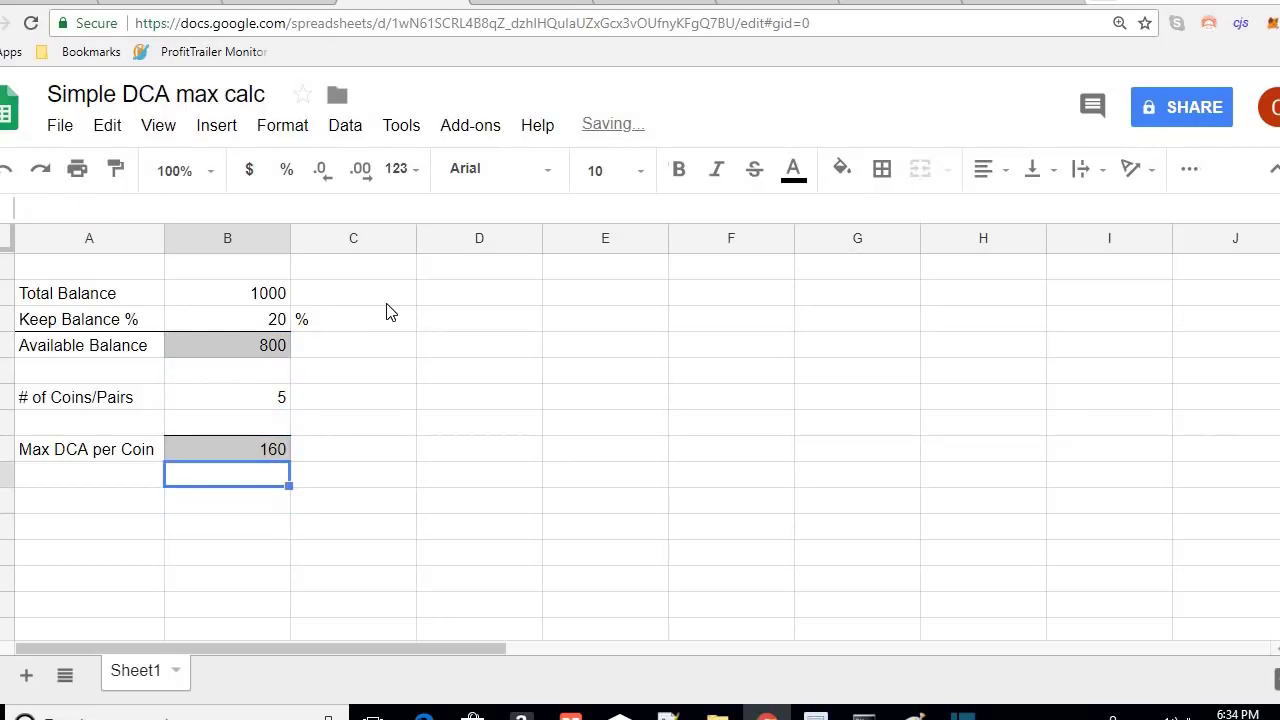
key(Up)
key(Up)
key(Up)
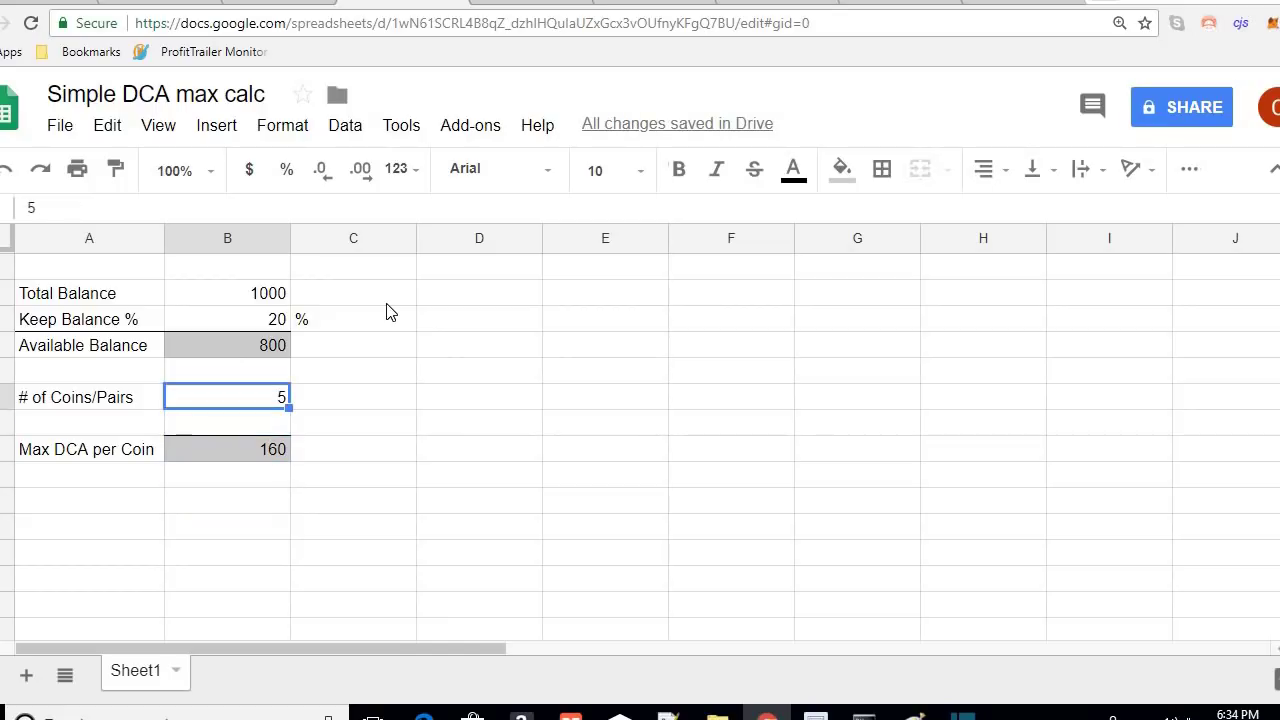
text(6)
key(Return)
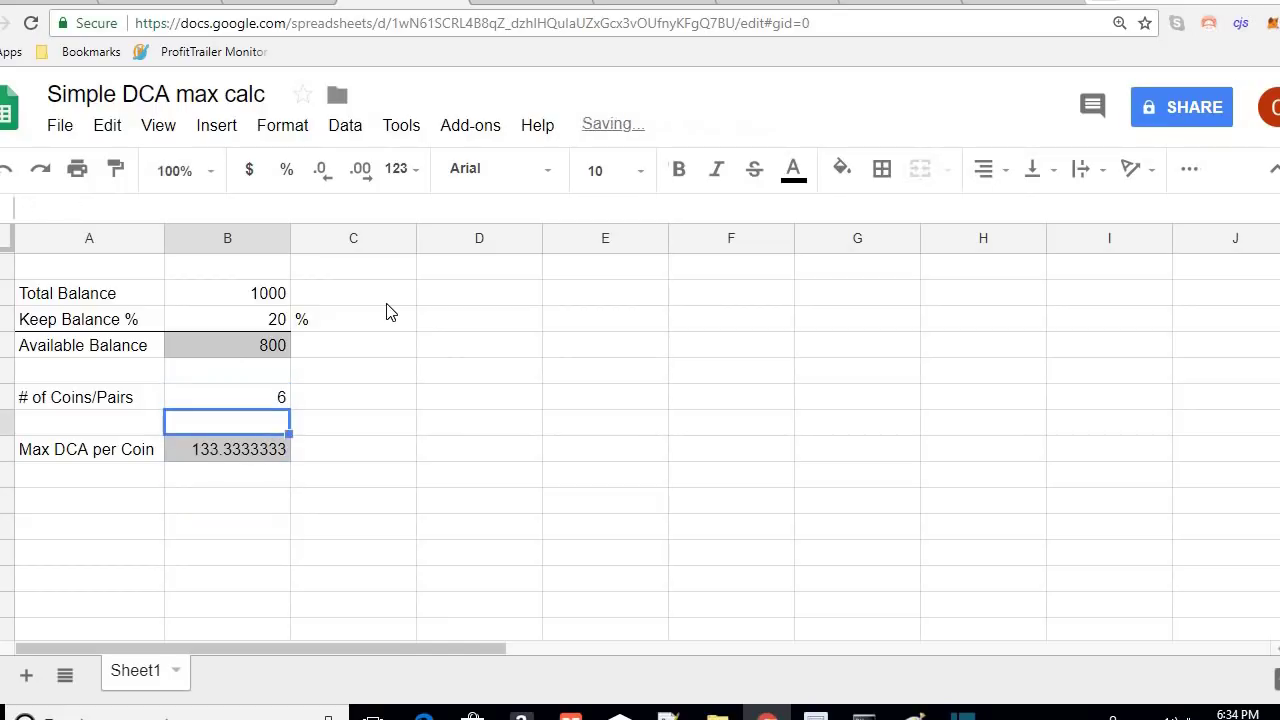
key(Down)
key(Up)
key(Up)
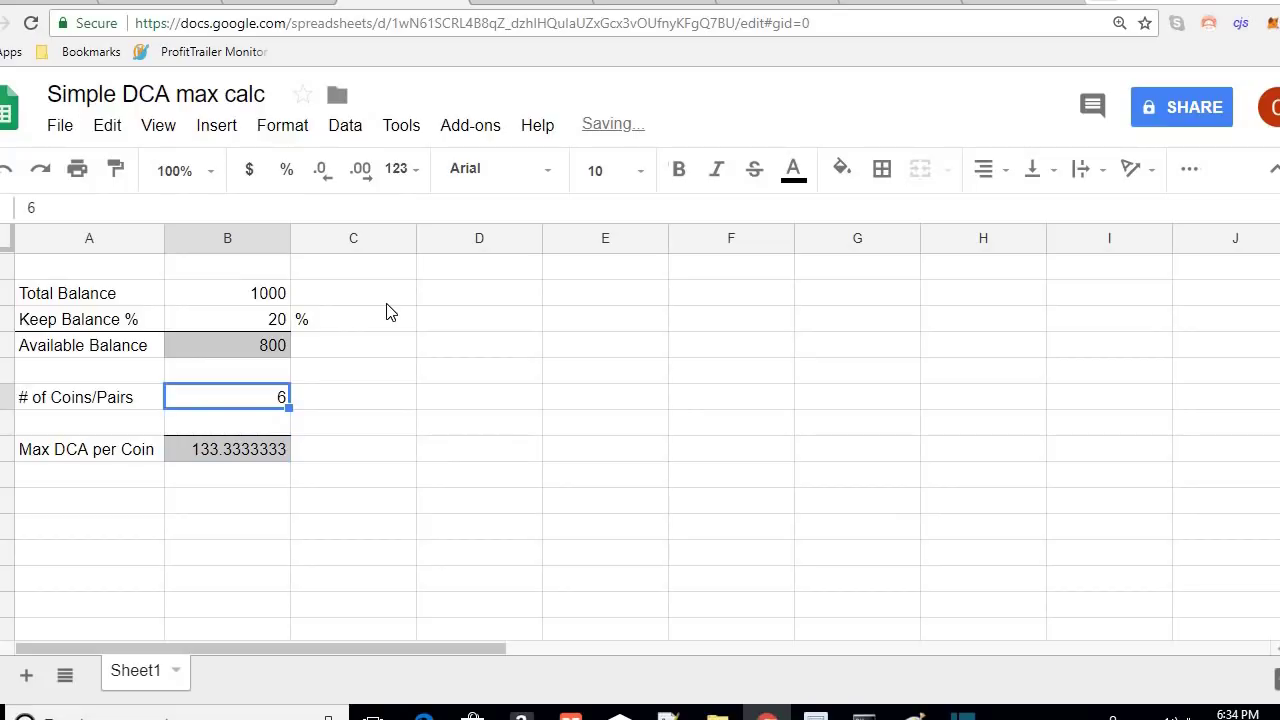
text(7)
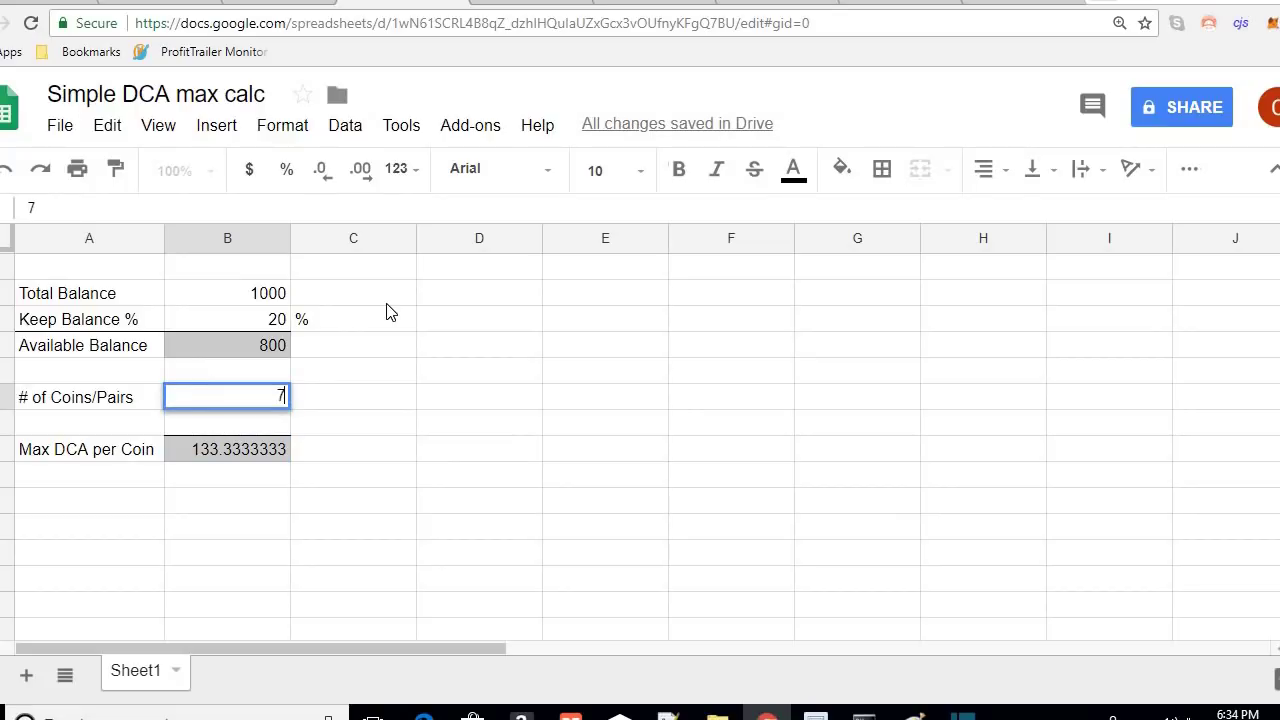
key(Return)
key(Down)
key(Up)
key(Up)
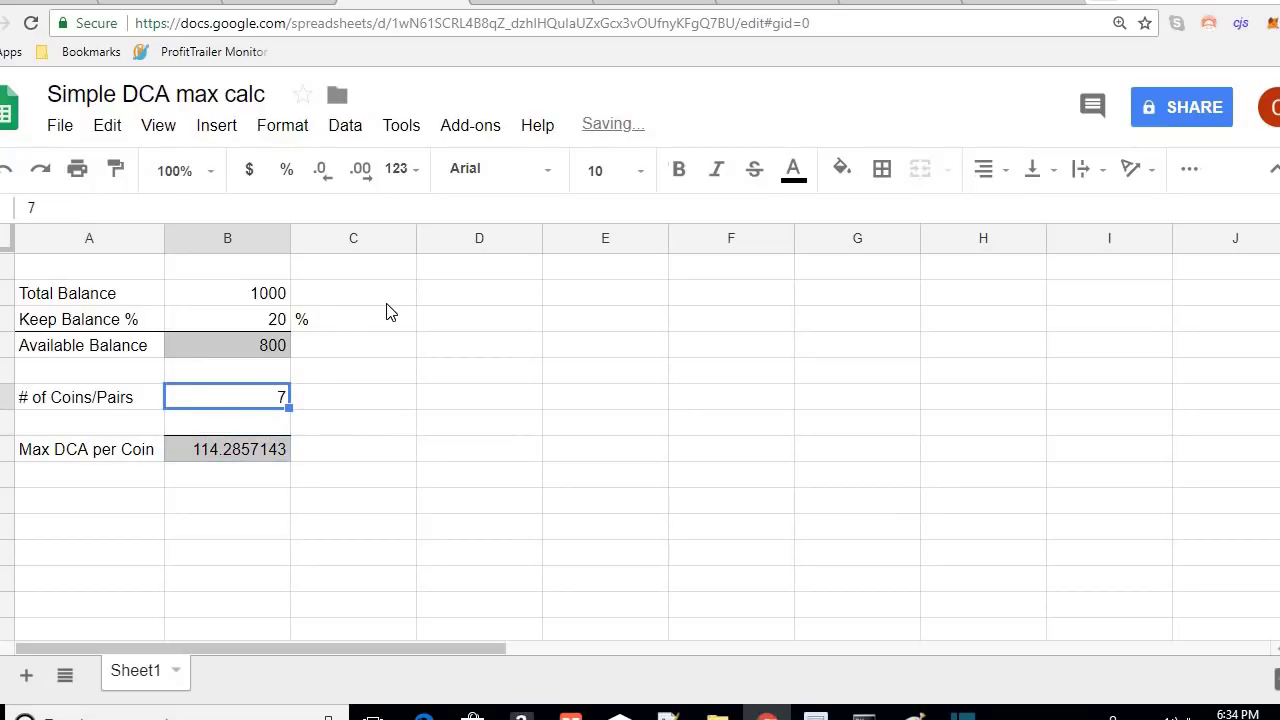
Try 10 coins, then settle on 5 coins for a Max DCA per Coin of 160
text(10)
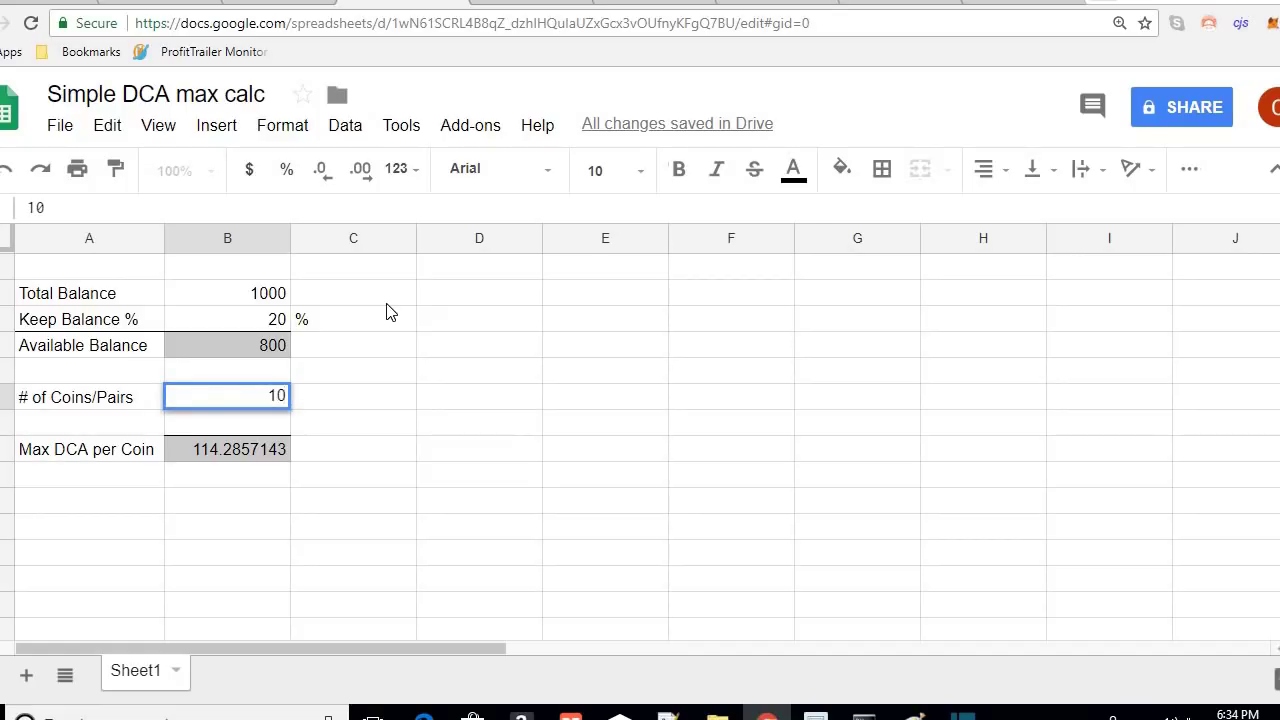
key(Return)
key(Down)
key(Down)
key(Up)
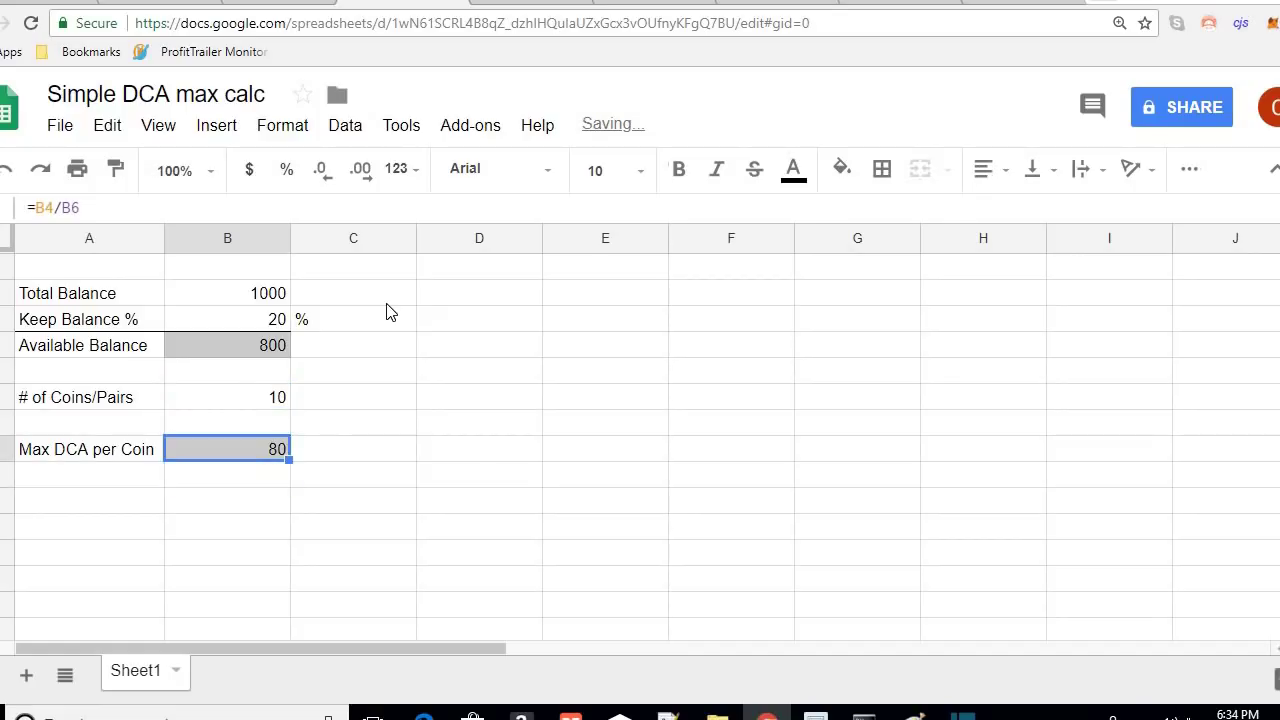
key(Up)
key(Up)
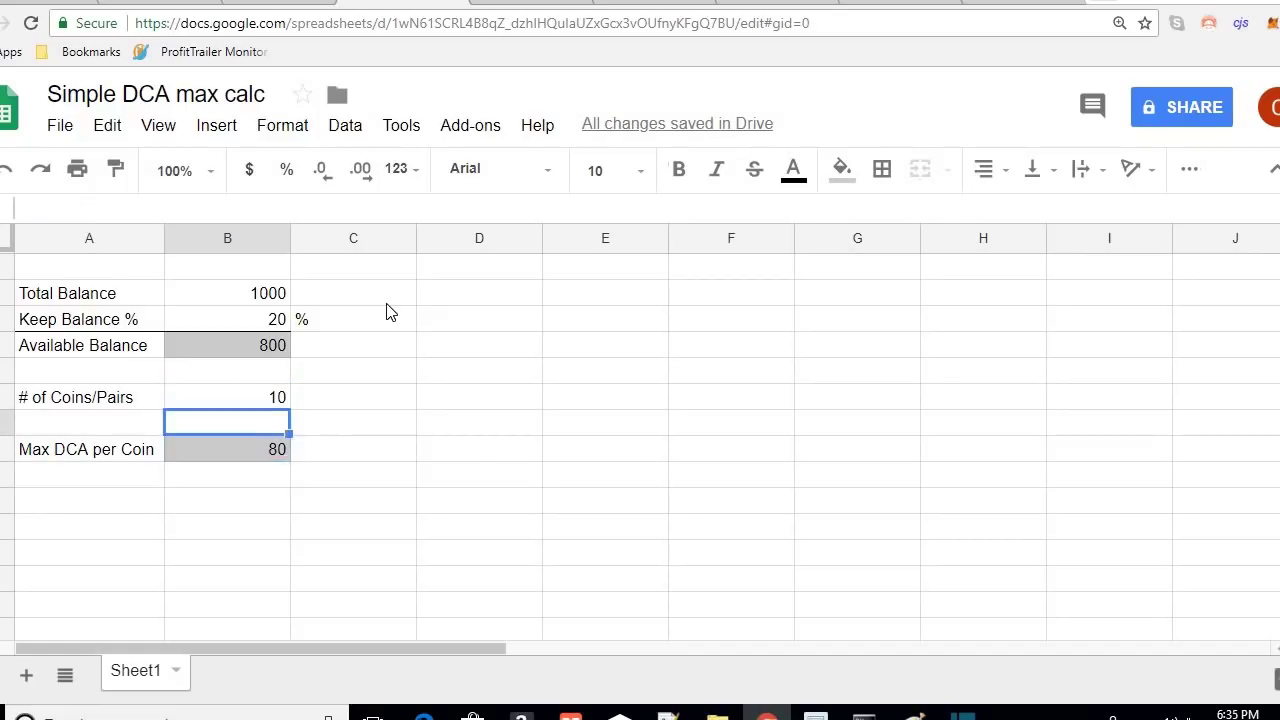
text(5)
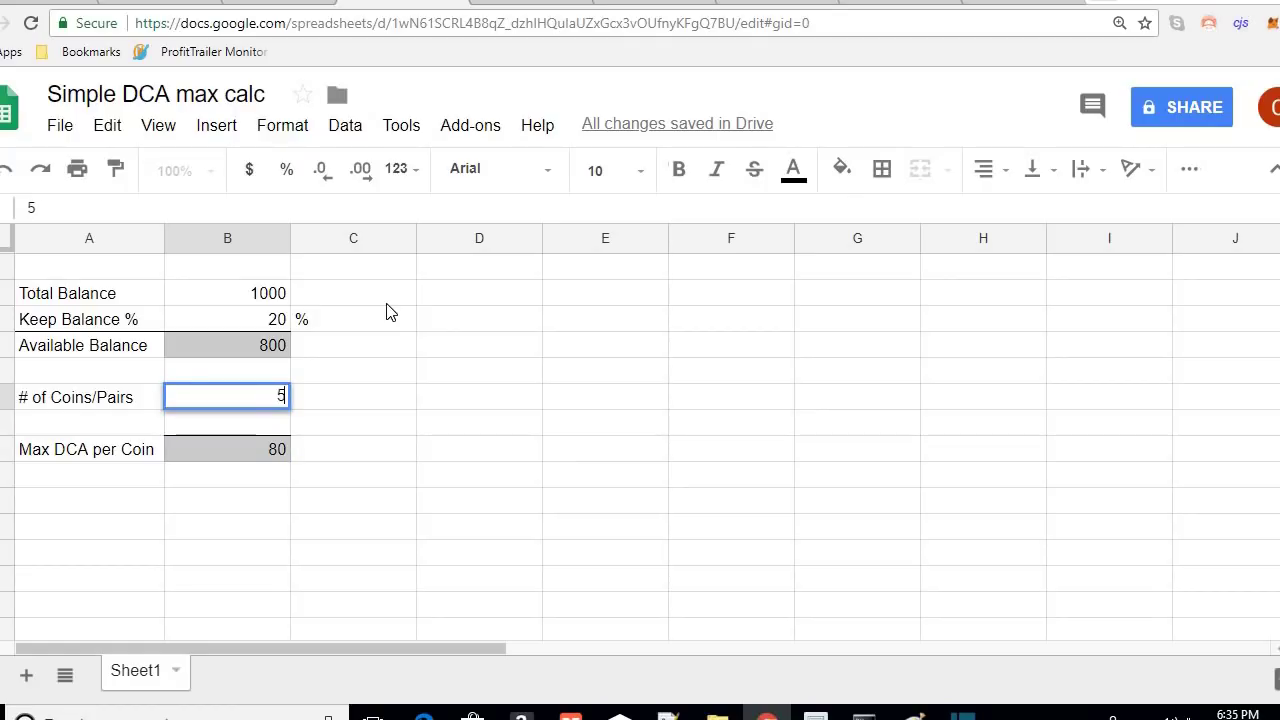
key(Return)
key(Down)
key(Down)
key(Down)
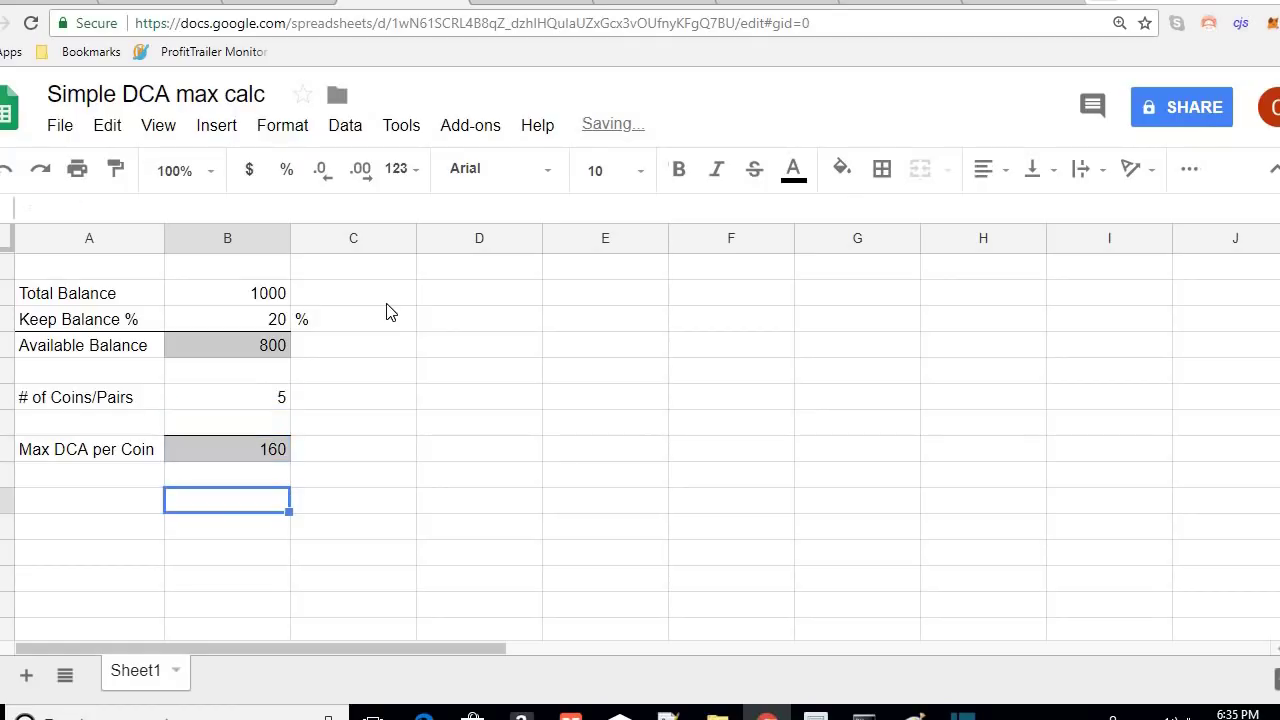
key(Up)
key(Up)
key(Down)
key(Down)
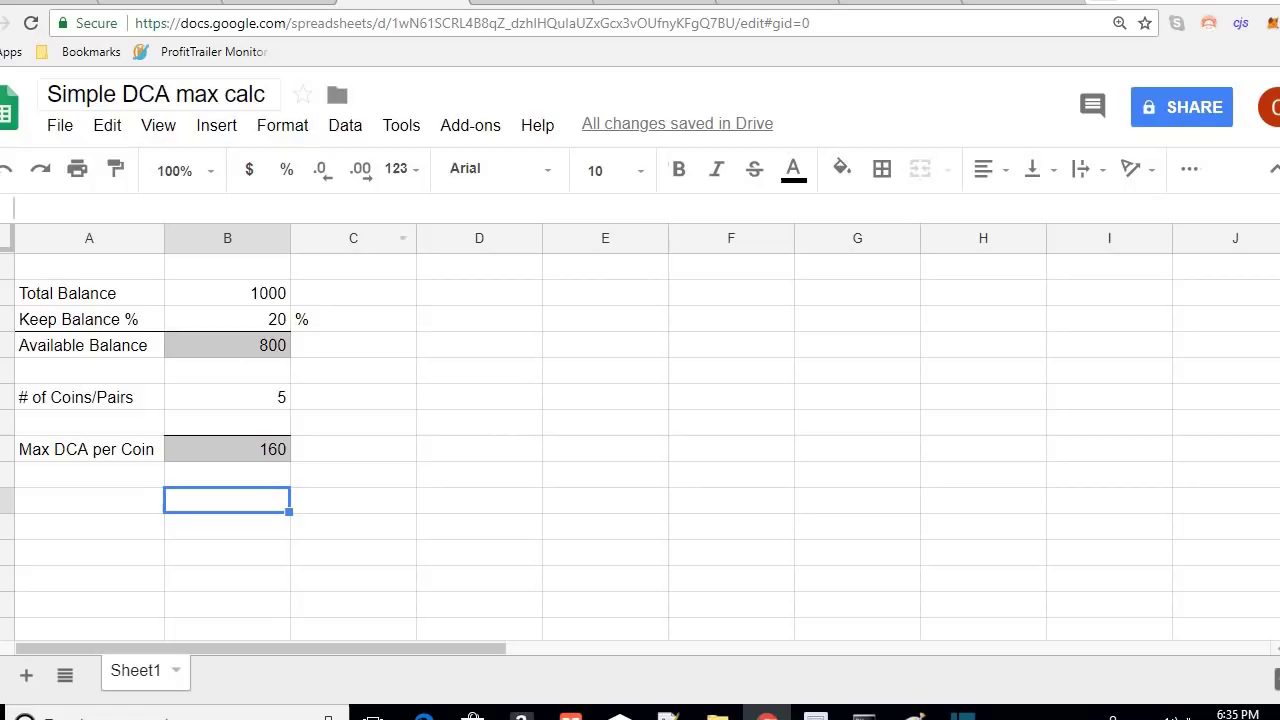
Set Total Balance to 2000 and check the resulting Max DCA per Coin
click(262, 292)
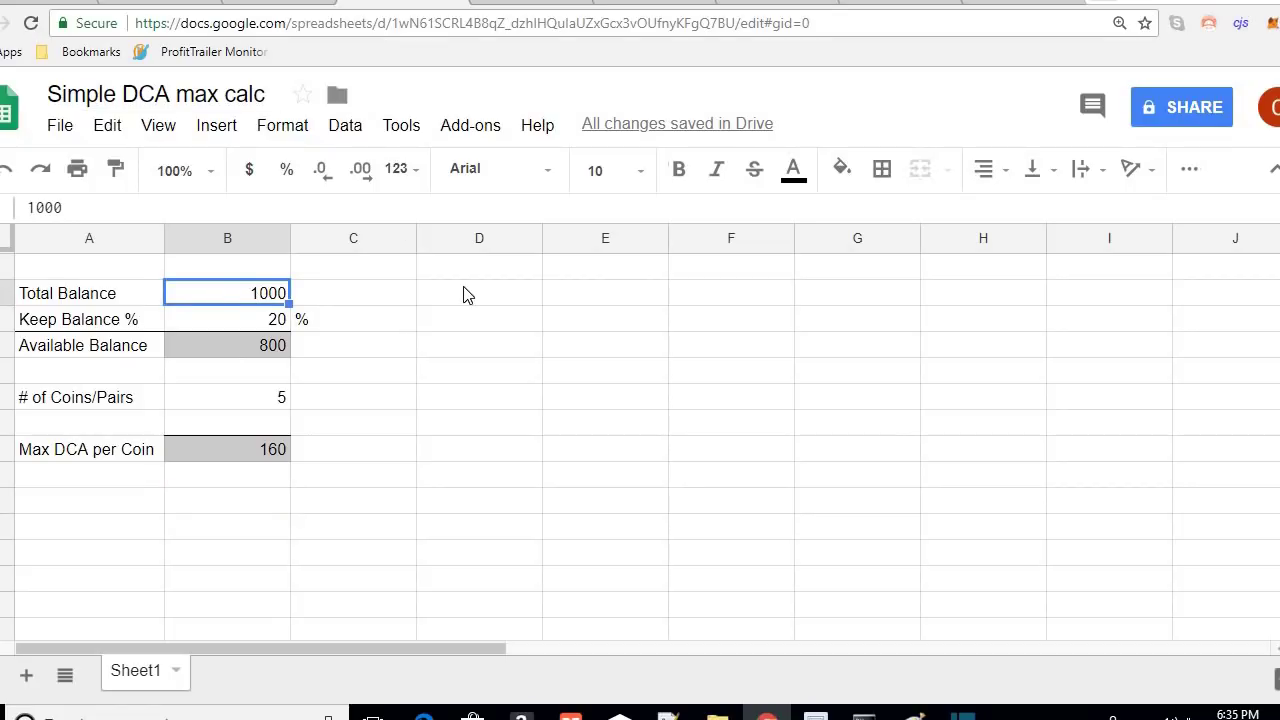
text(2)
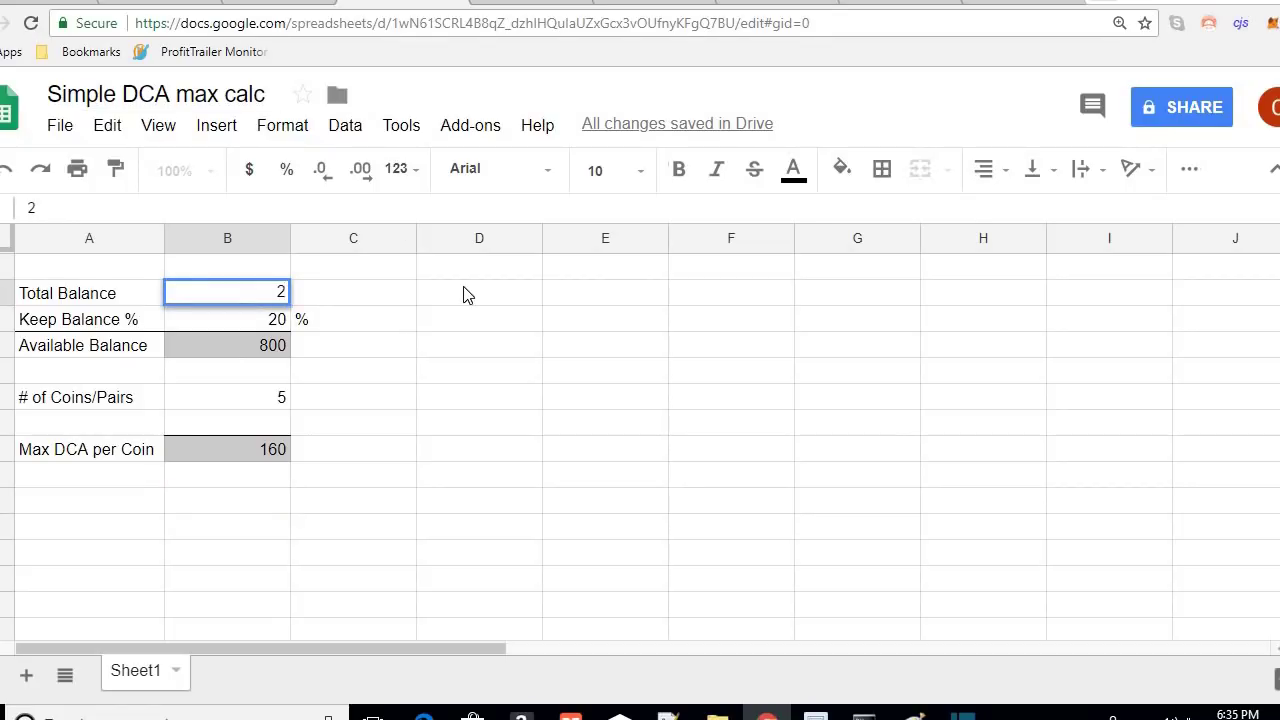
text(000)
key(Return)
key(Right)
key(Right)
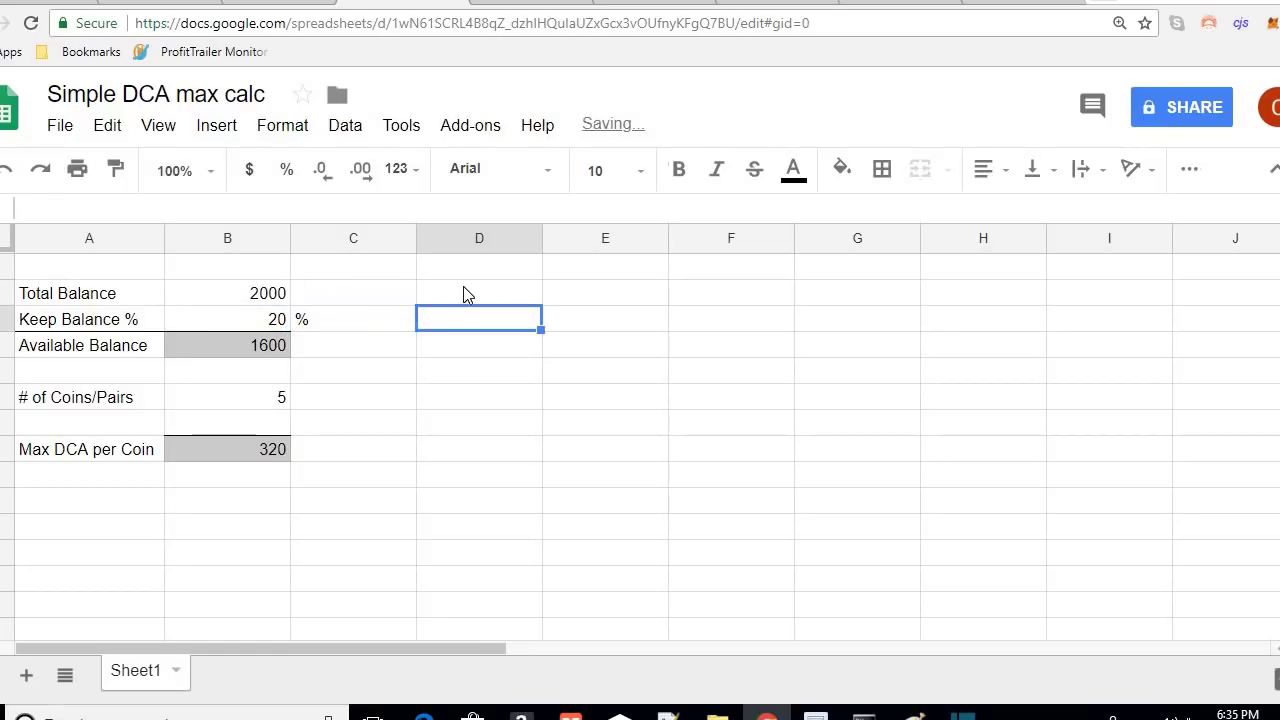
click(272, 454)
key(Down)
Change Total Balance to 0.2, verifying Available Balance 0.16 and Max DCA per Coin 0.0267
click(261, 298)
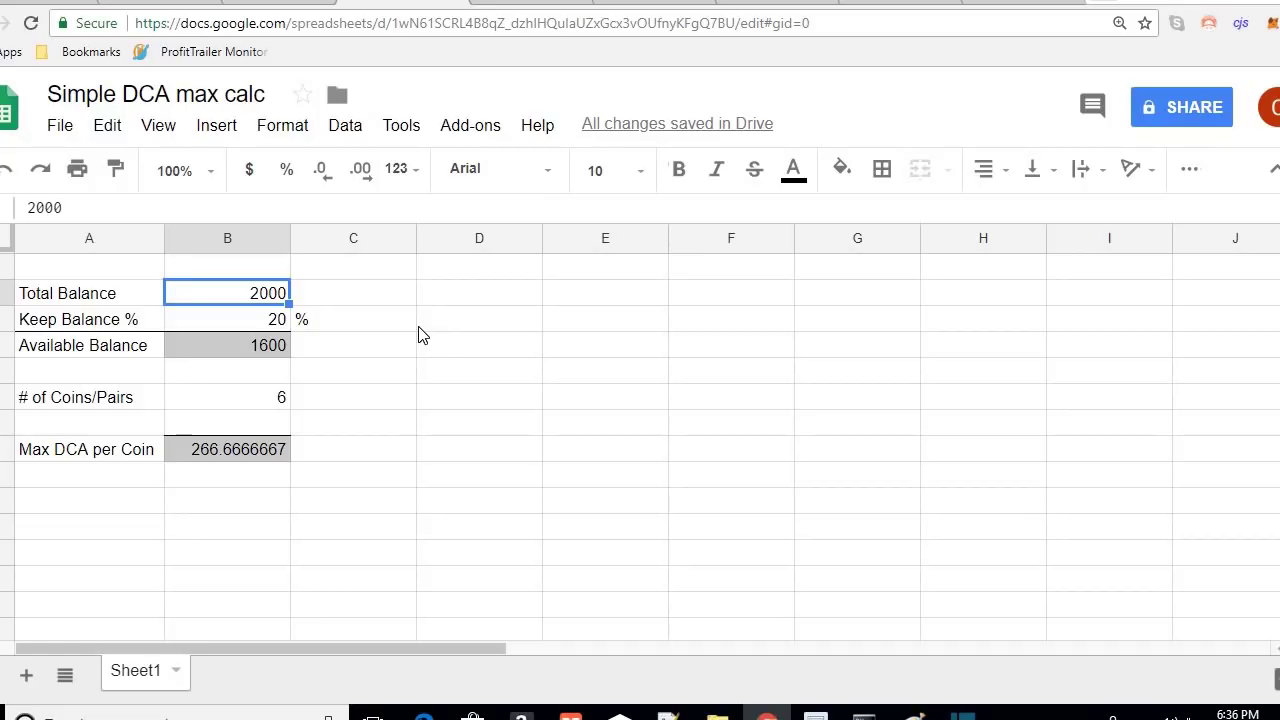
key(Down)
key(Down)
key(Up)
key(Up)
text(0)
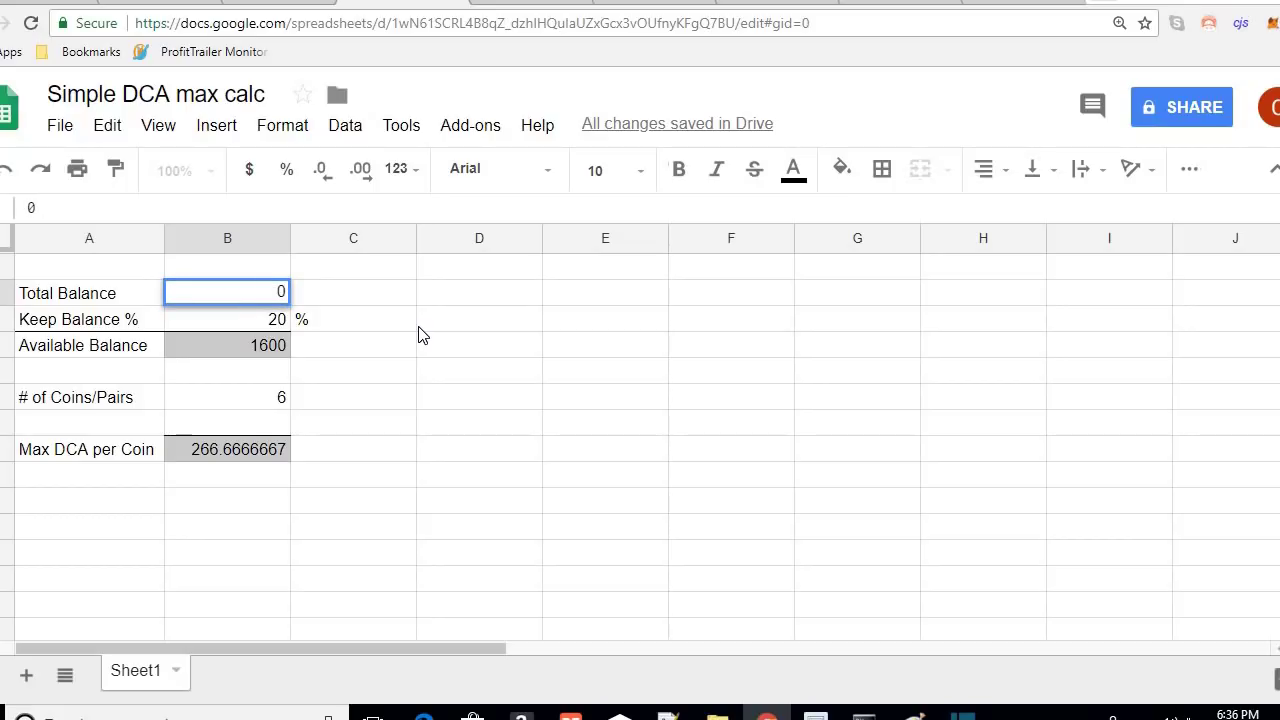
text(.2)
key(Return)
key(Down)
key(Down)
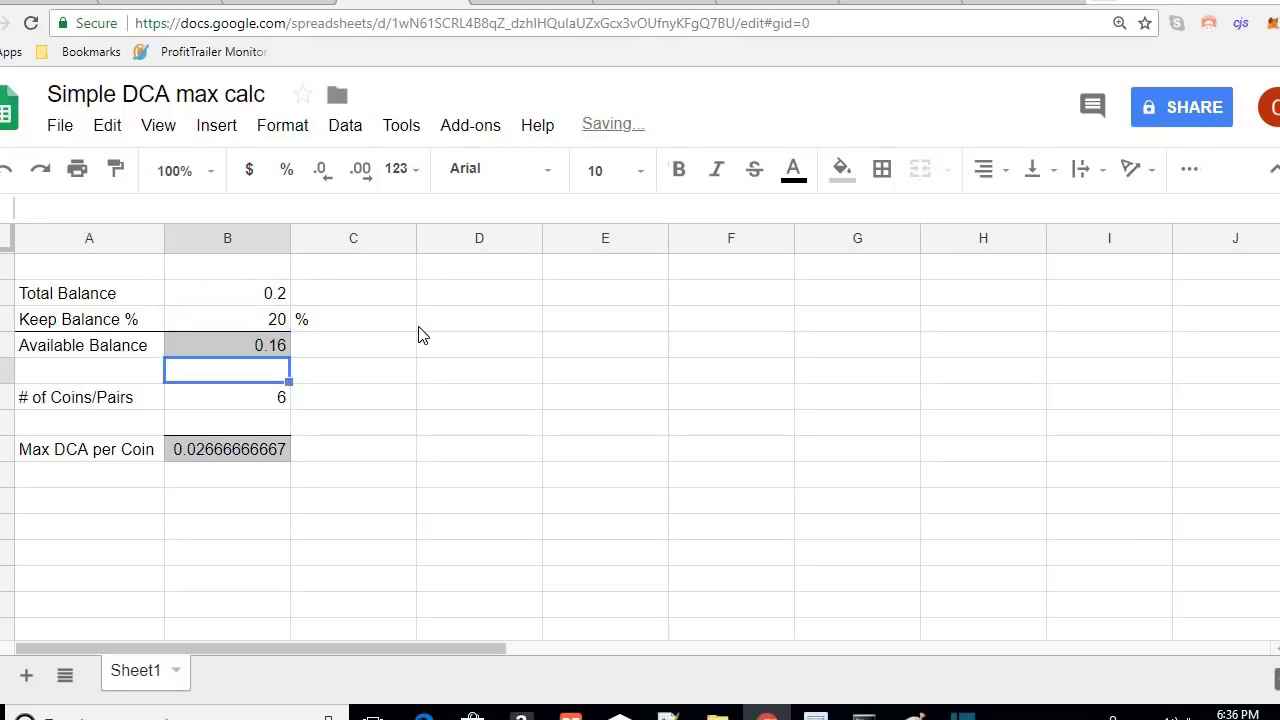
key(Down)
key(Up)
key(Up)
key(Up)
key(Down)
key(Down)
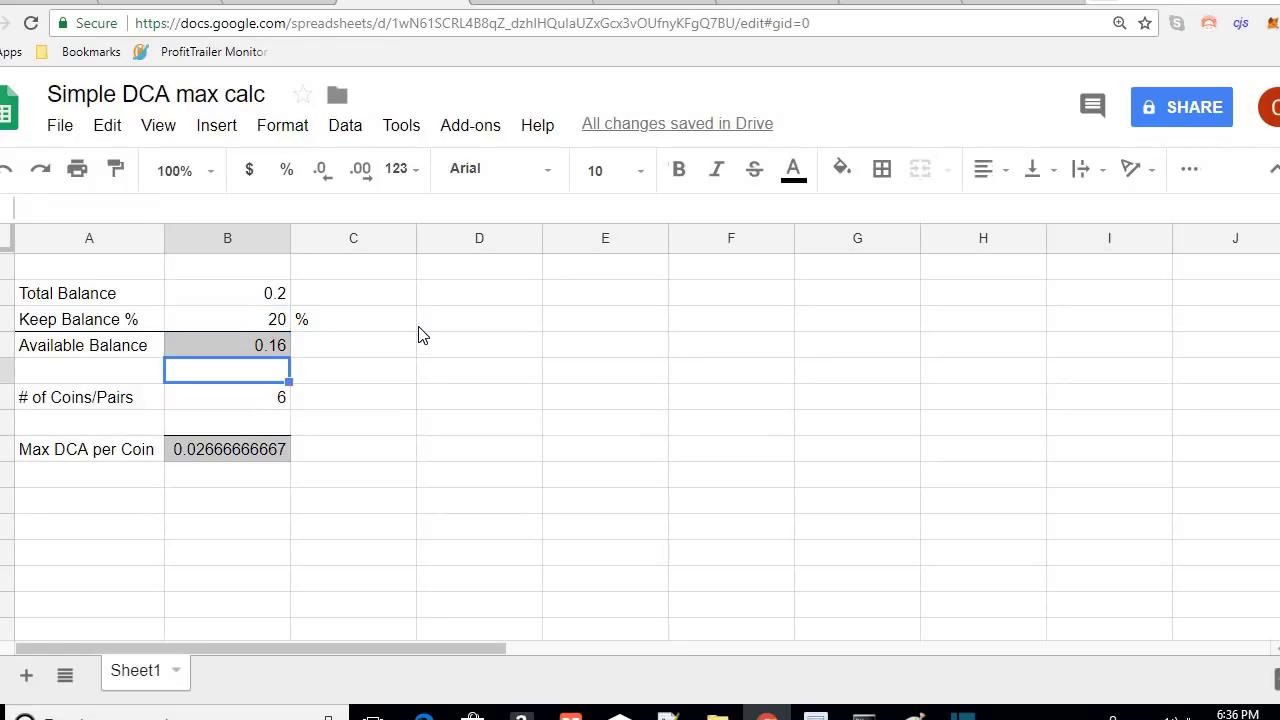
key(Up)
key(Down)
key(Down)
key(Down)
key(Down)
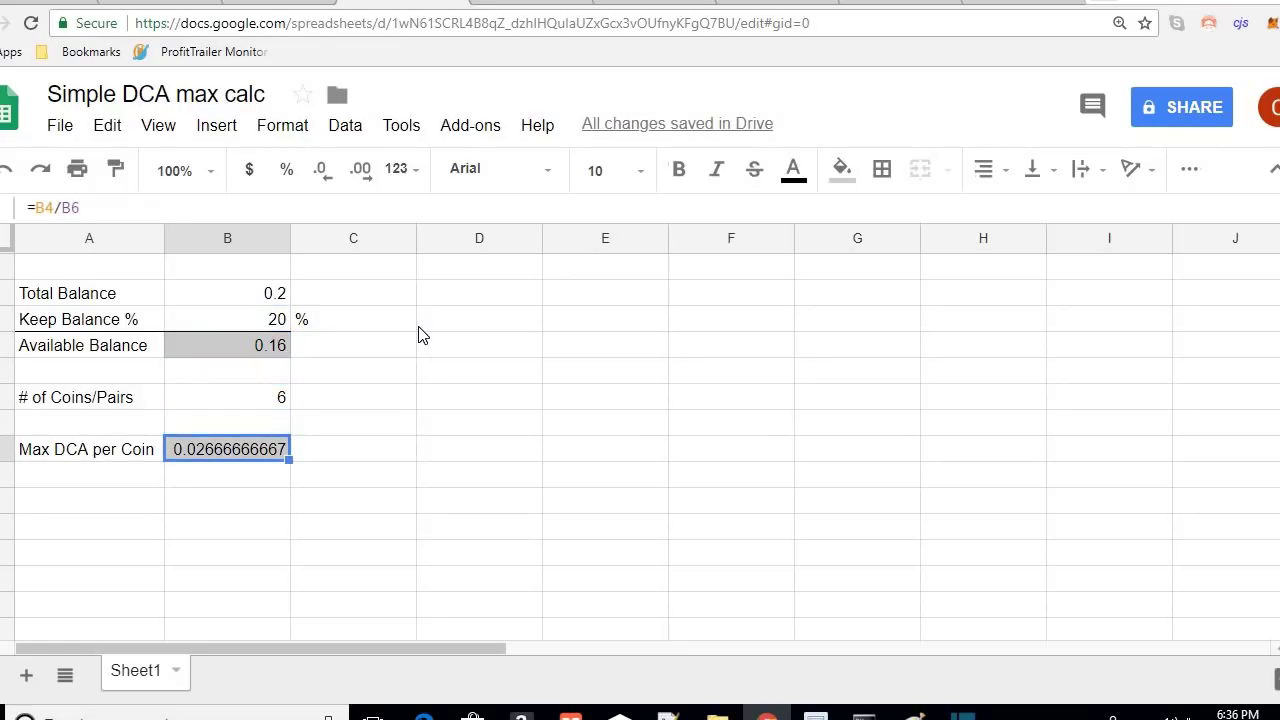
key(Down)
key(Down)
key(Up)
key(Up)
click(372, 500)
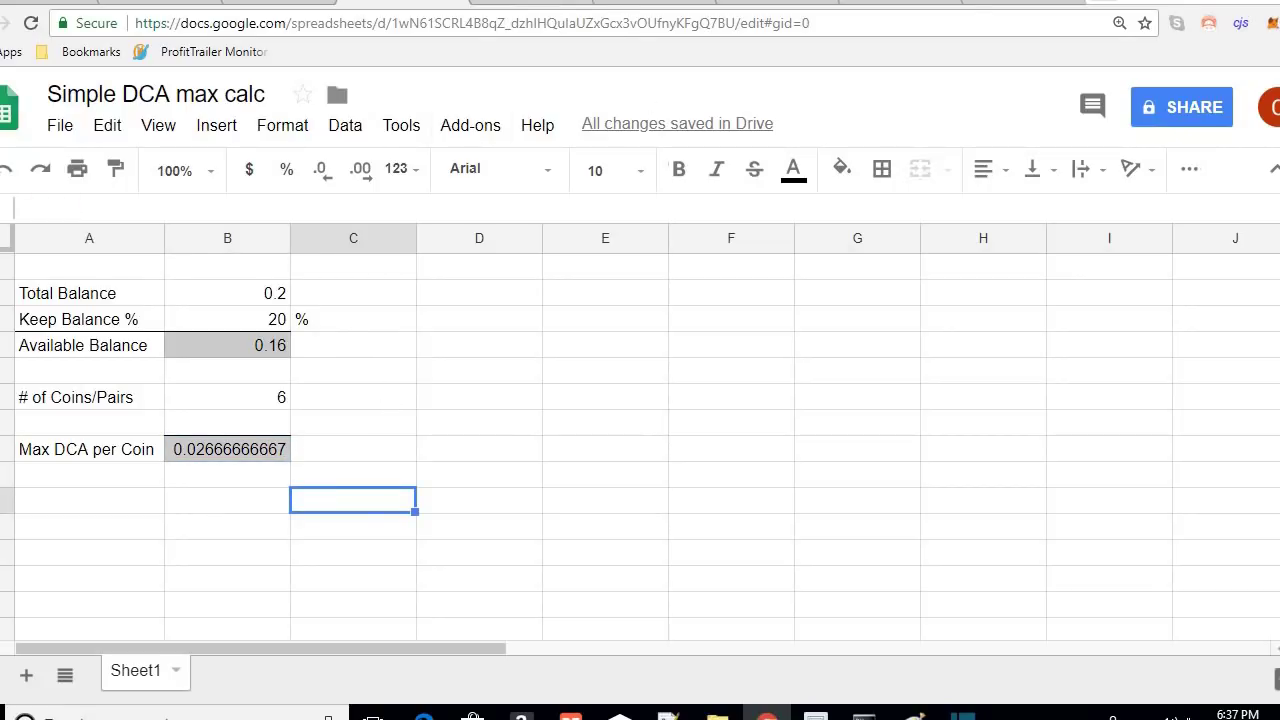
In Notepad++, delete the 0 after DEFAULT_DCA_max_cost =
click(668, 712)
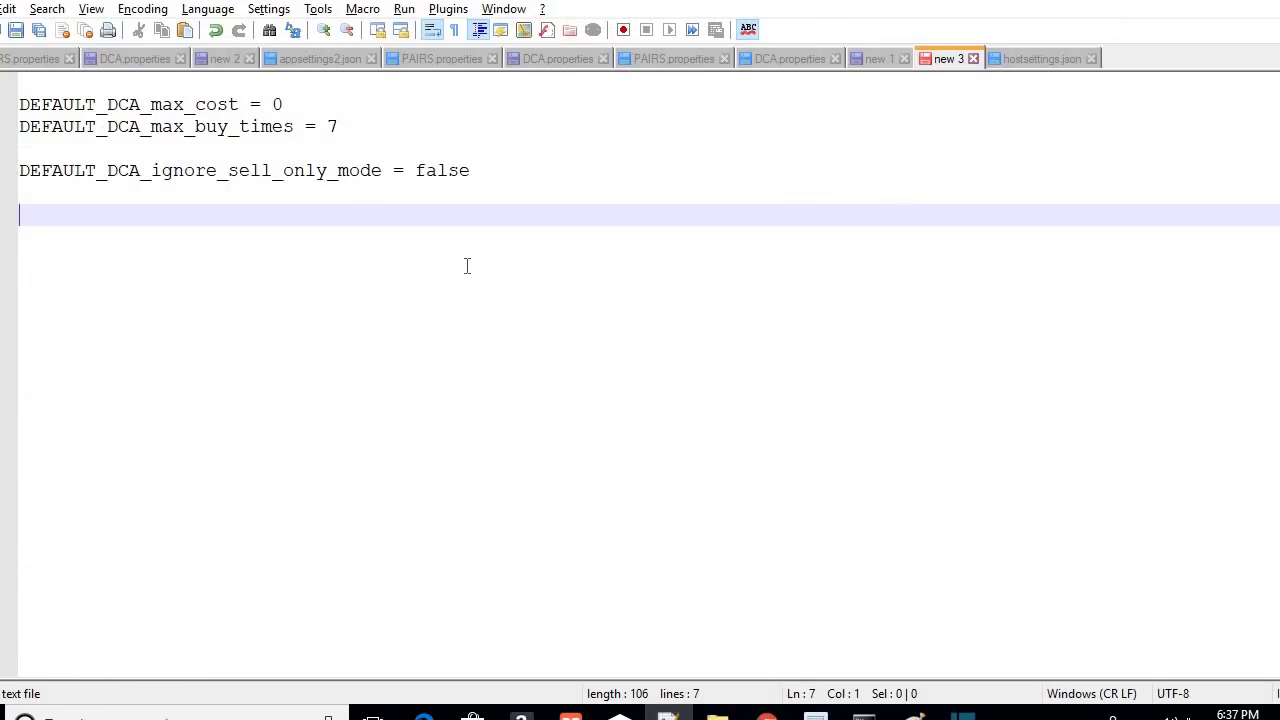
click(120, 148)
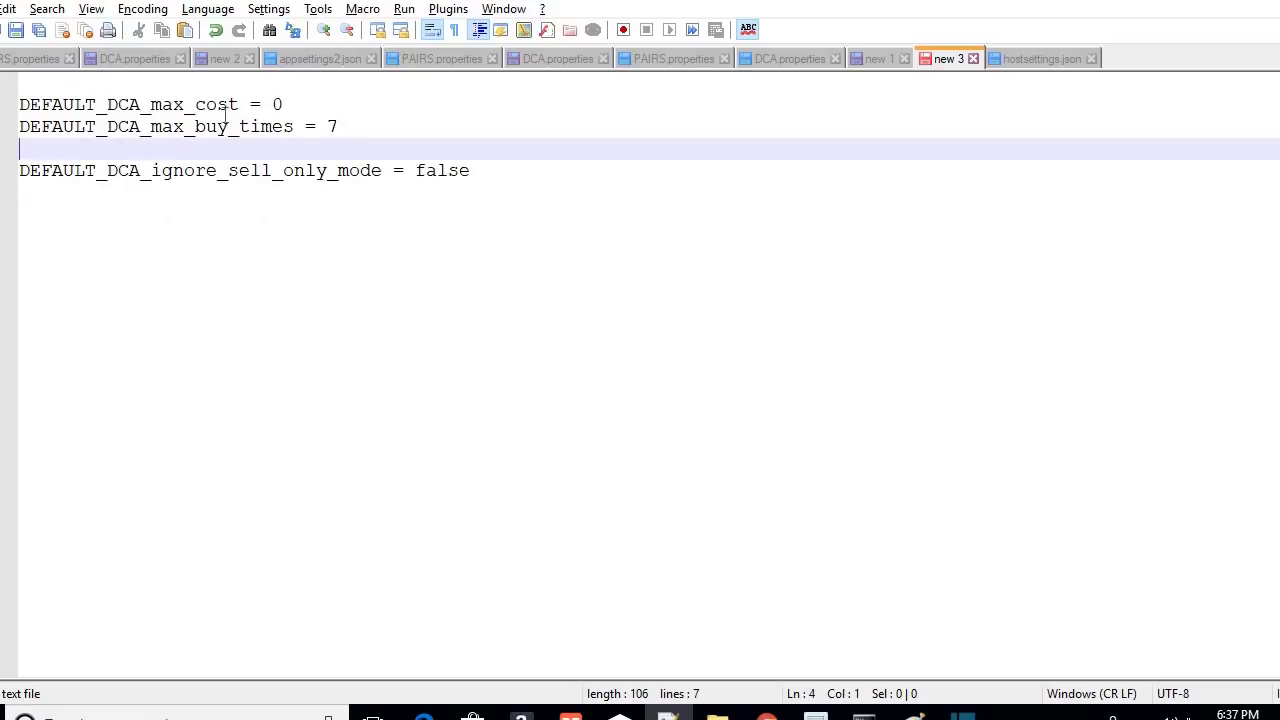
click(285, 105)
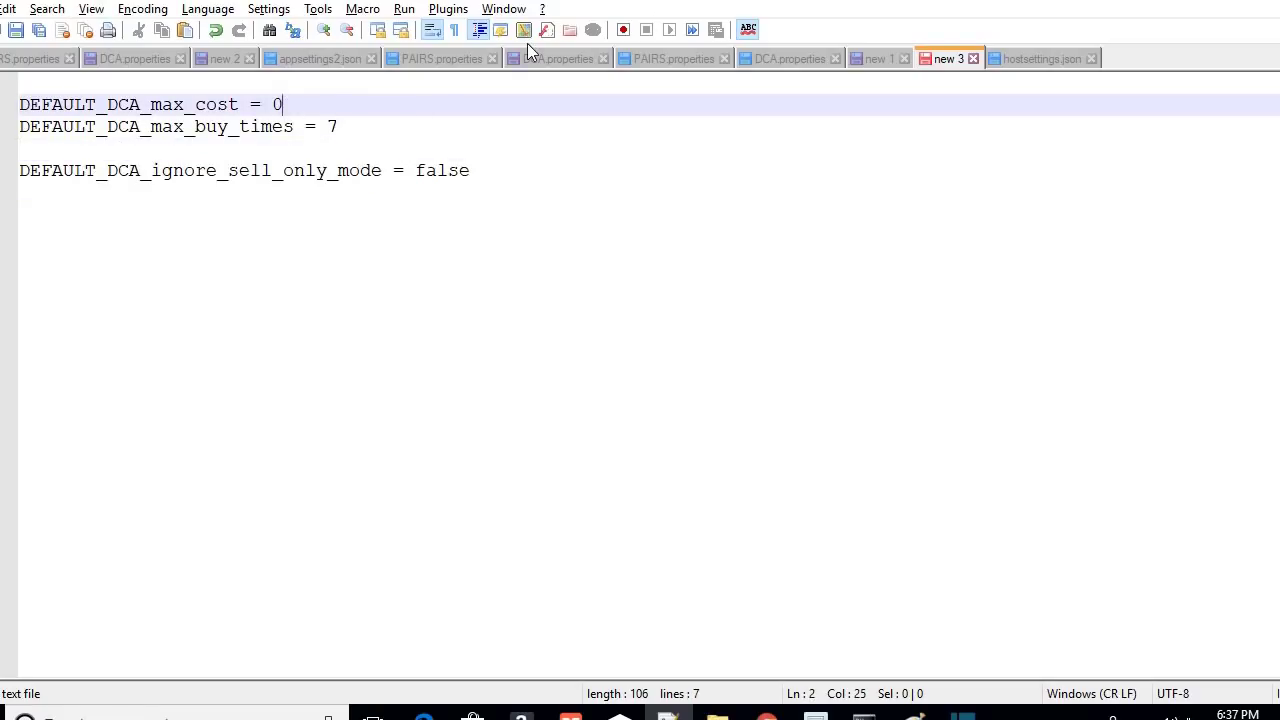
key(Down)
key(Down)
key(Up)
key(Up)
key(Down)
key(Down)
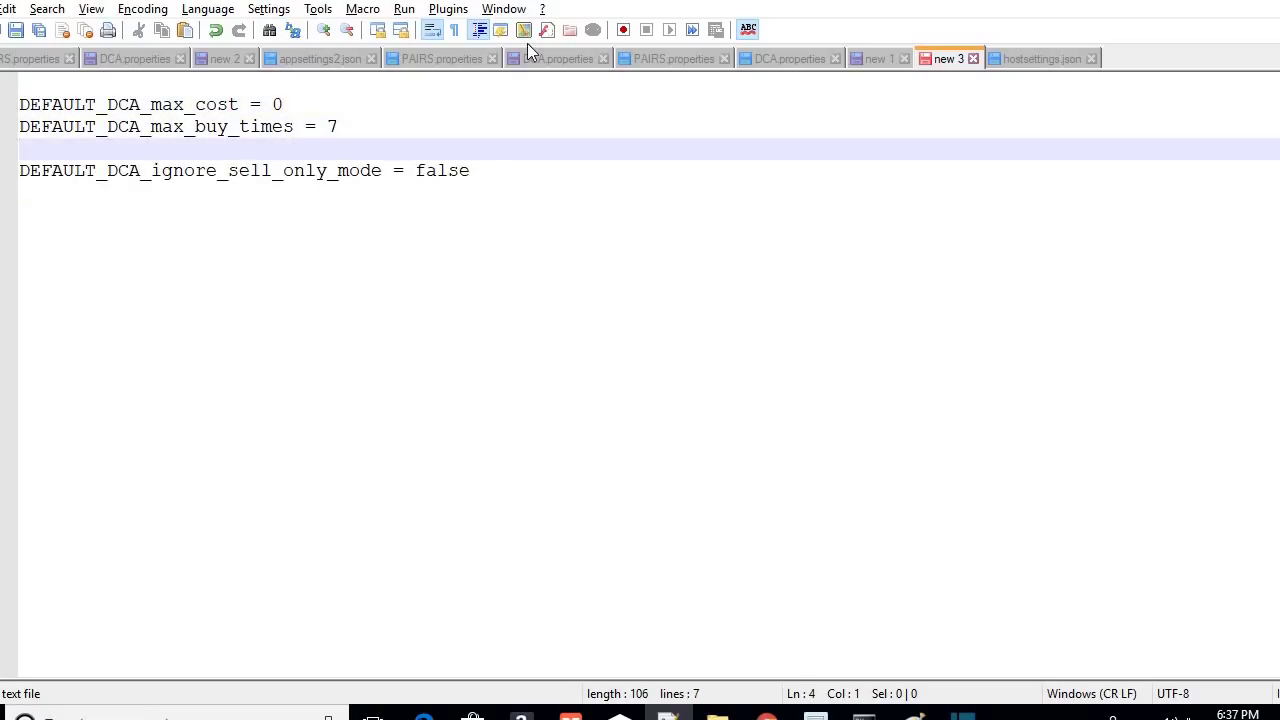
key(Up)
key(Up)
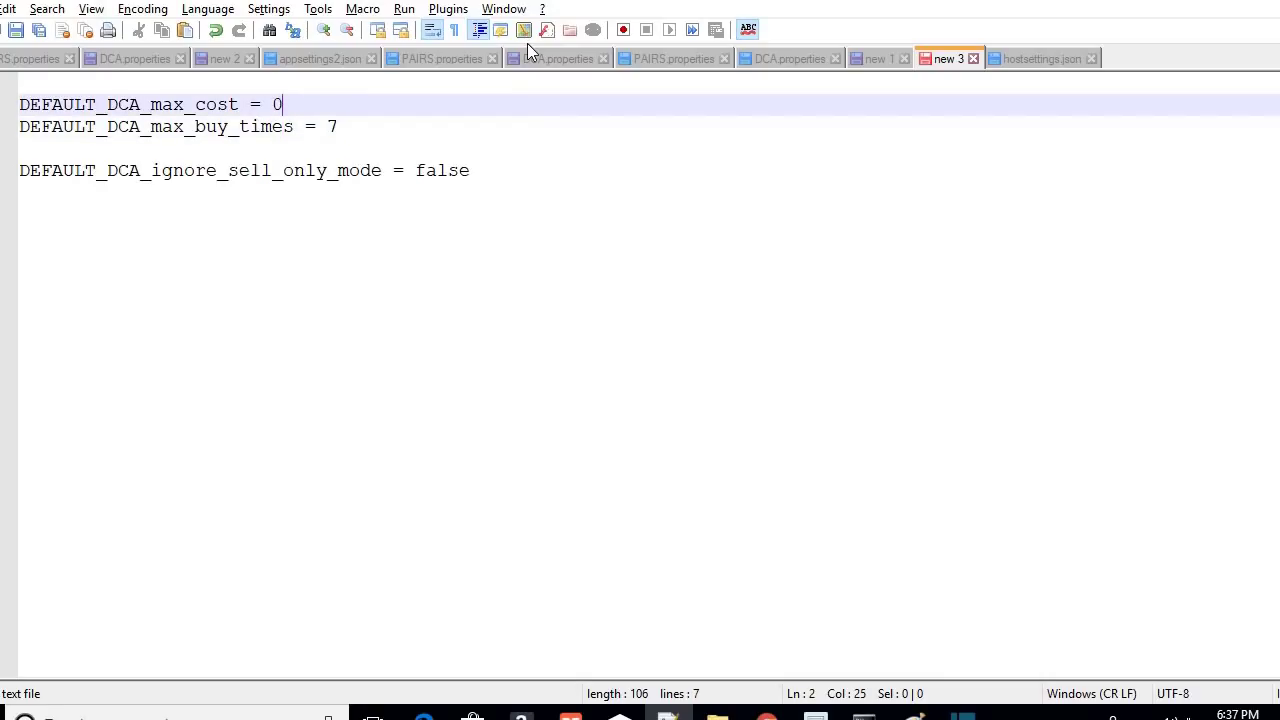
key(BackSpace)
Check the spreadsheet's Max DCA per Coin figure and come back to the settings text
key(alt+Tab)
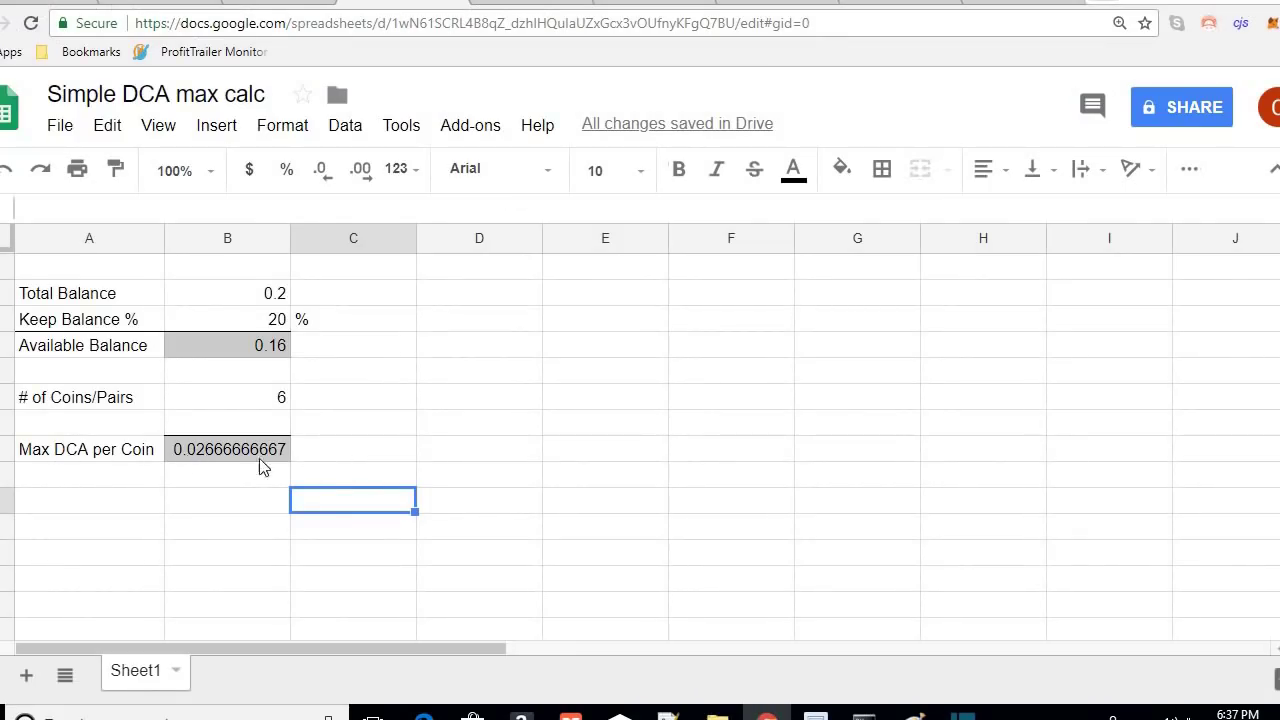
key(alt+Tab)
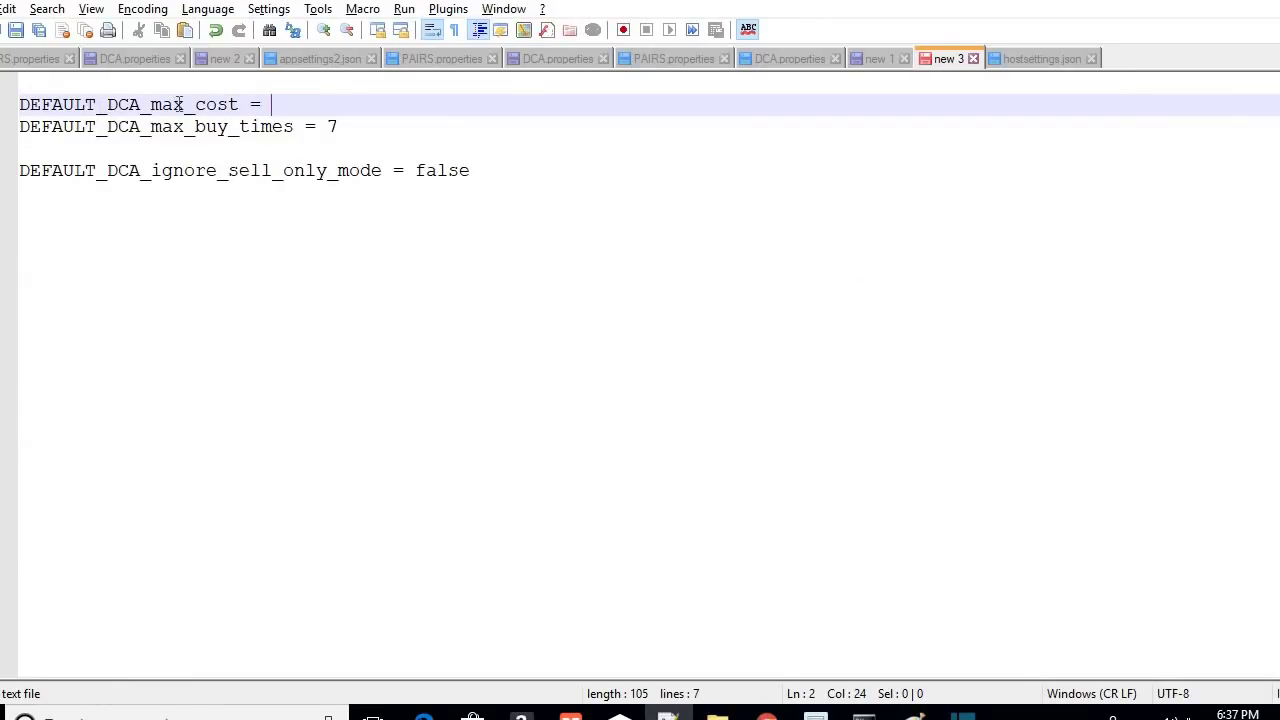
key(alt+Tab)
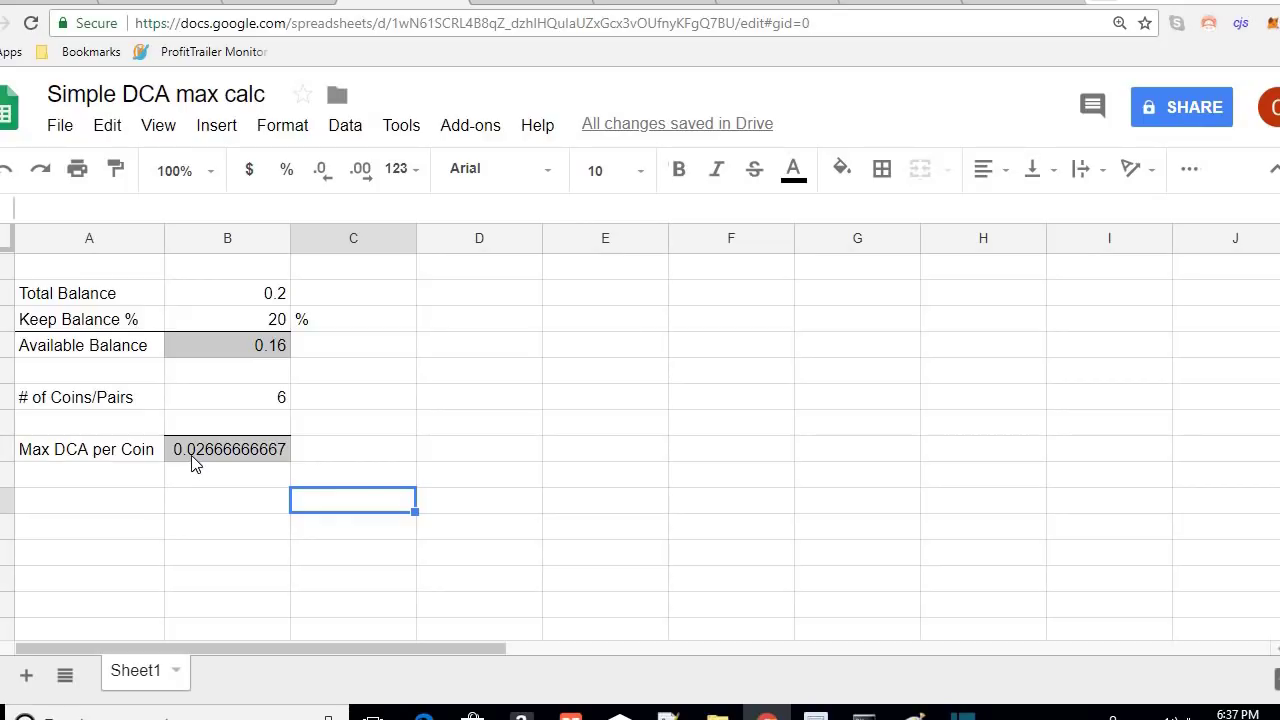
key(alt+Tab)
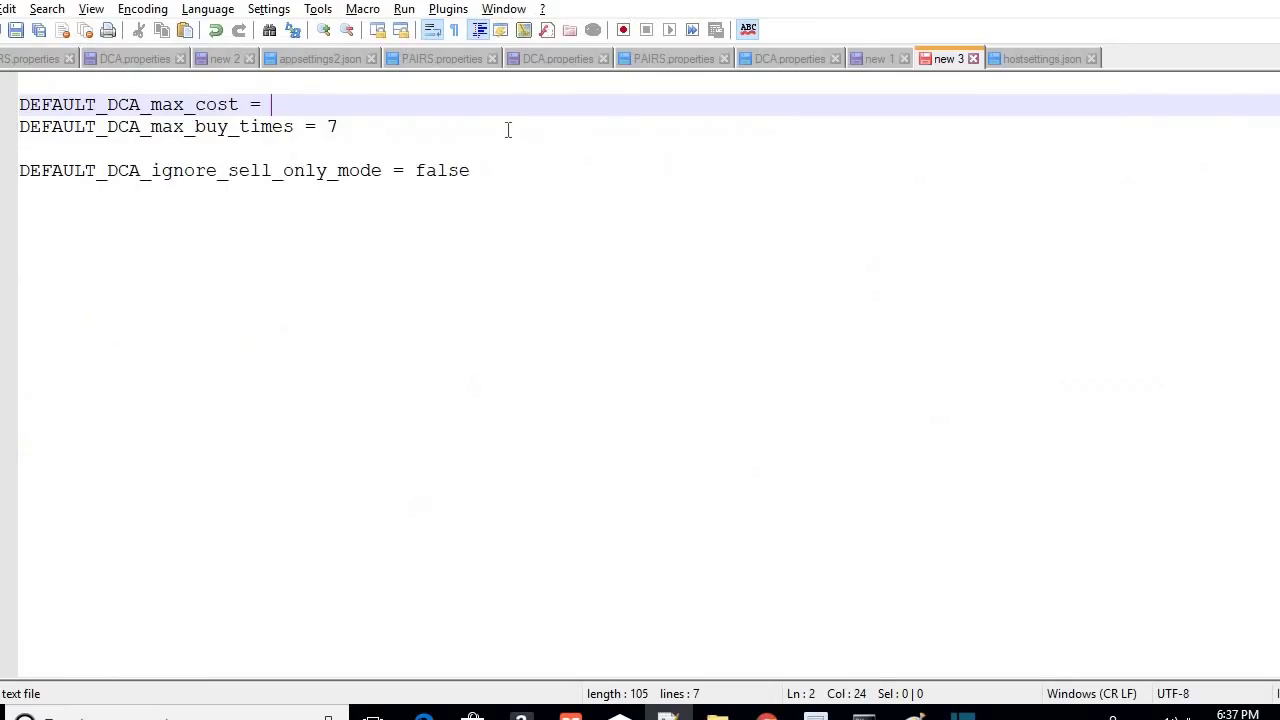
Enter 0.026 as the DEFAULT_DCA_max_cost value
text(0.026)
key(Down)
key(Up)
key(Down)
Try 20 for DEFAULT_DCA_max_buy_times, then restore it to 7
click(508, 129)
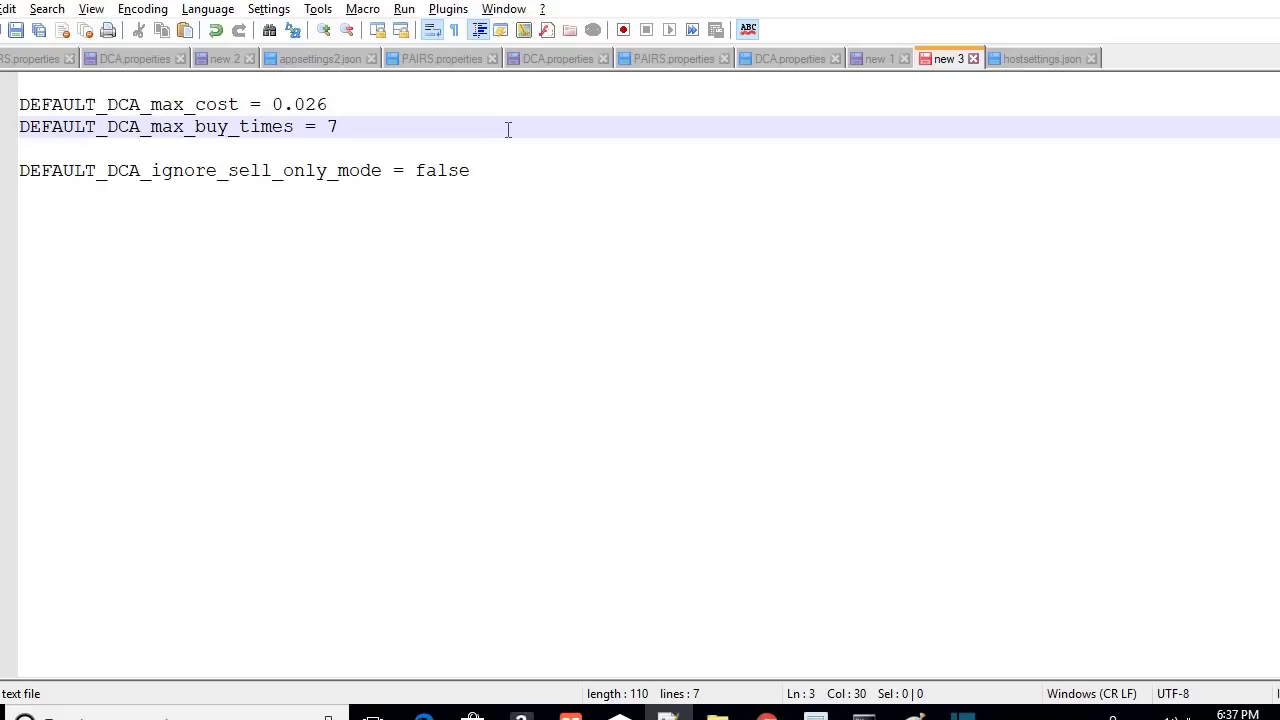
key(BackSpace)
text(20)
key(Up)
key(Down)
key(Up)
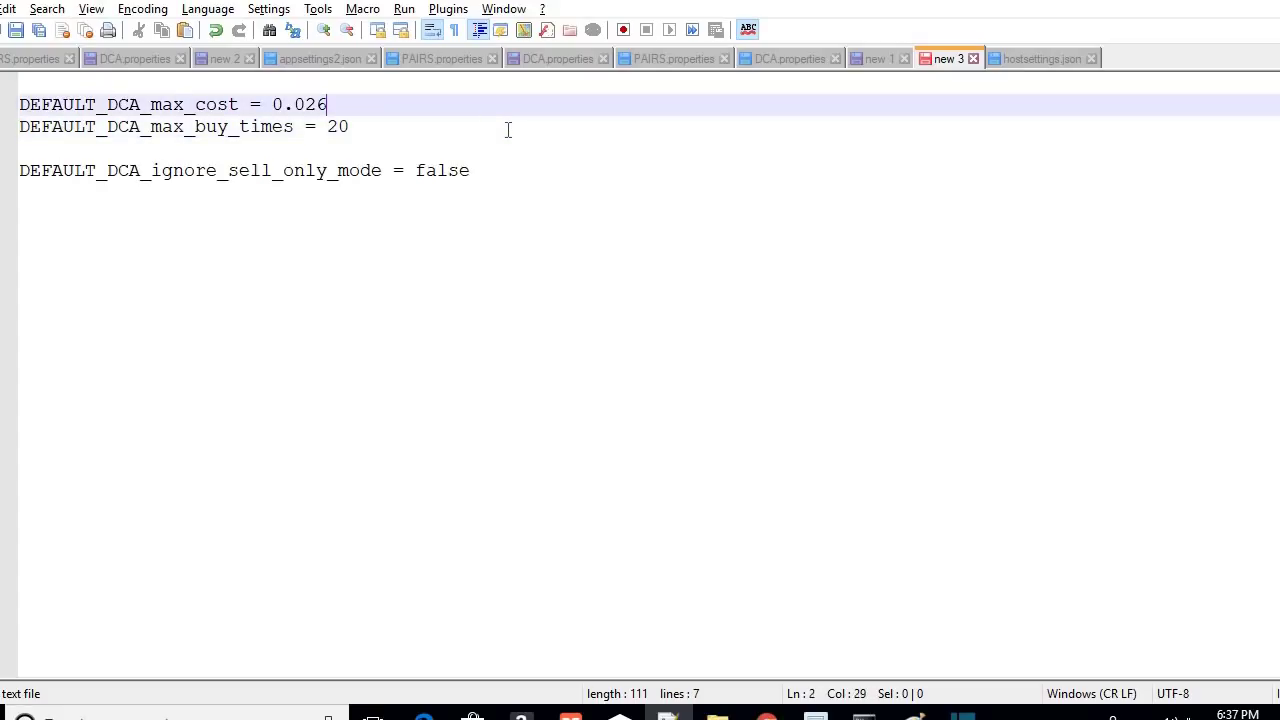
key(shift+Left)
key(shift+Left)
key(shift+Left)
key(shift+Left)
key(shift+Left)
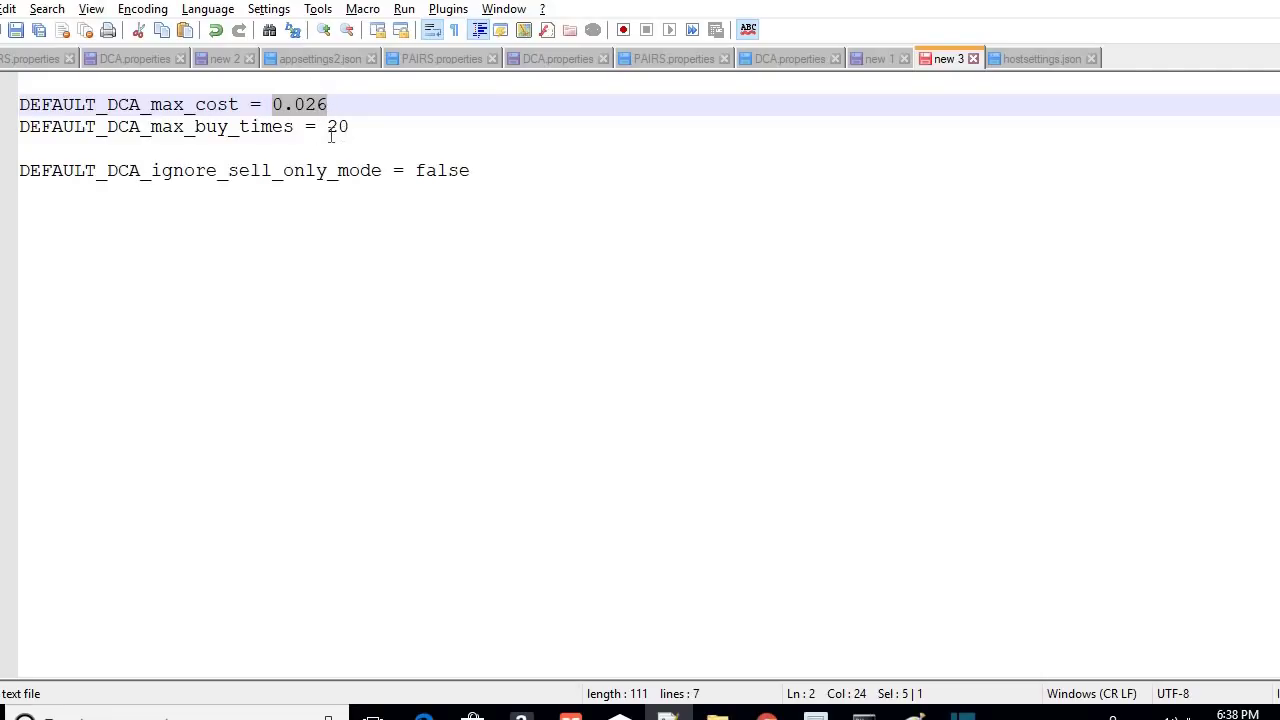
drag(331, 133, 350, 127)
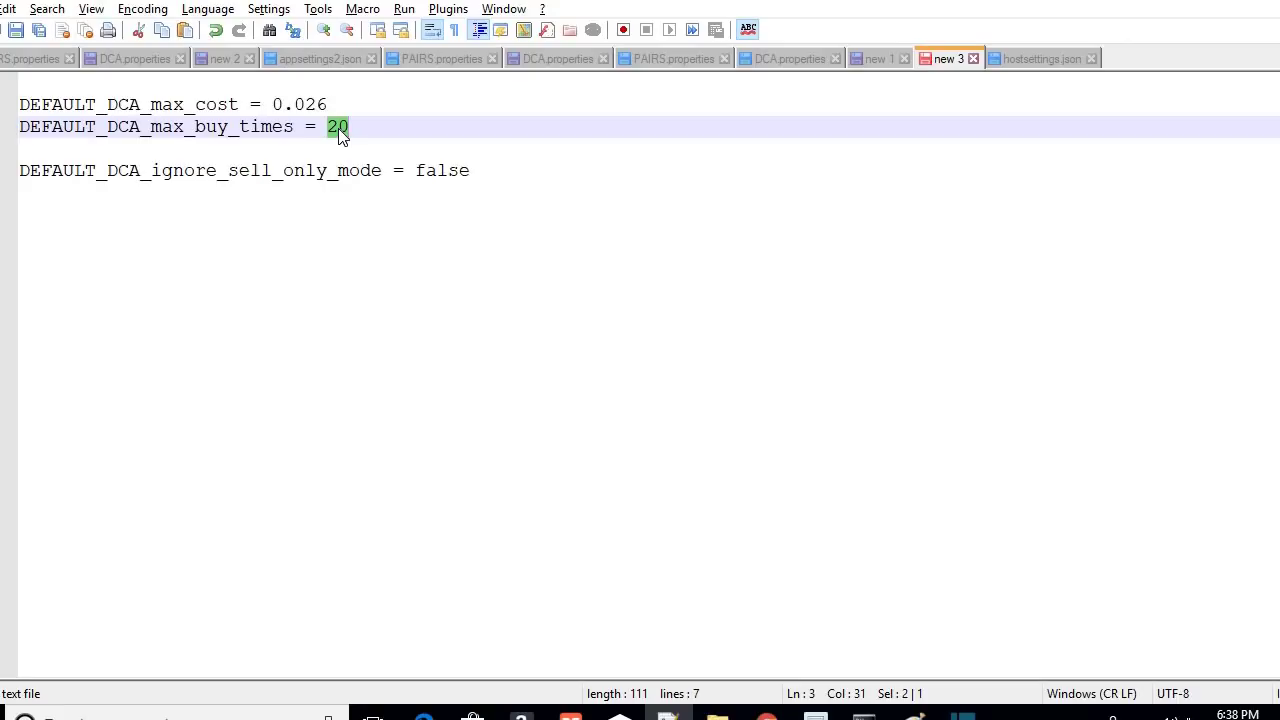
text(0)
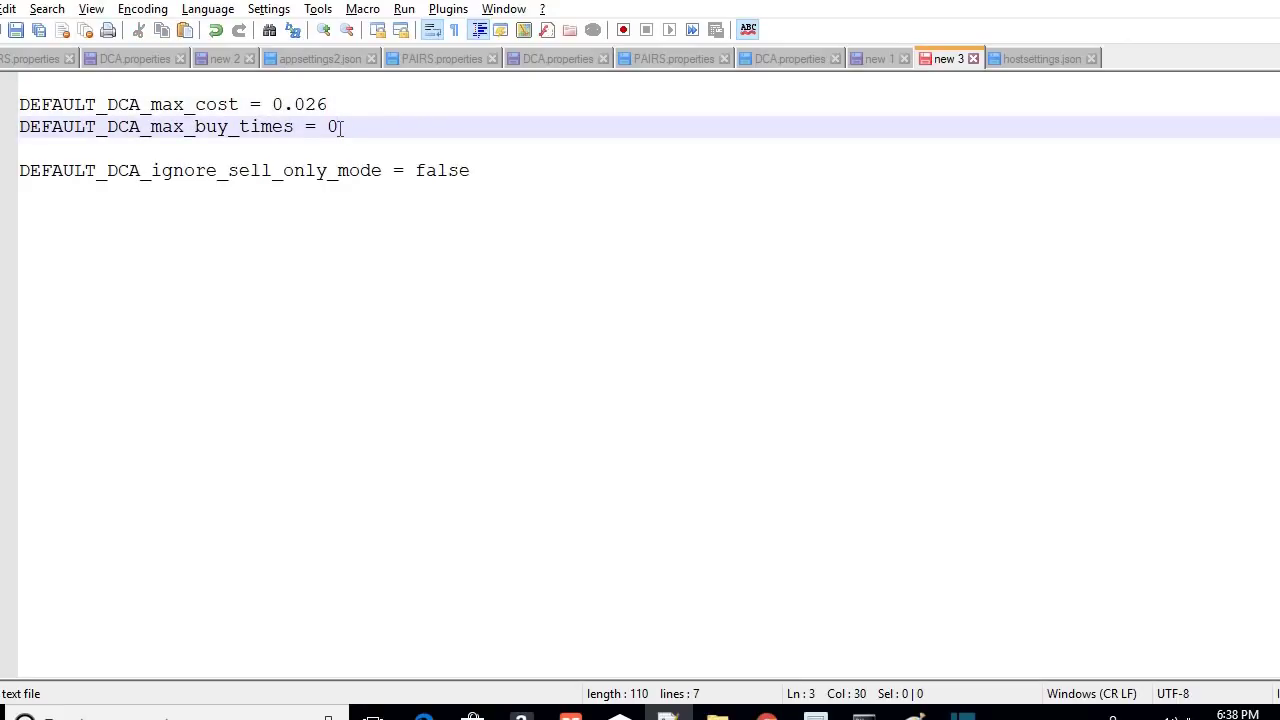
key(BackSpace)
text(7)
Change DEFAULT_DCA_max_buy_times to 0 and return to the ProfitTrailer DCA Log
key(Up)
key(shift+Left)
key(shift+Left)
key(shift+Left)
key(shift+Left)
key(shift+Left)
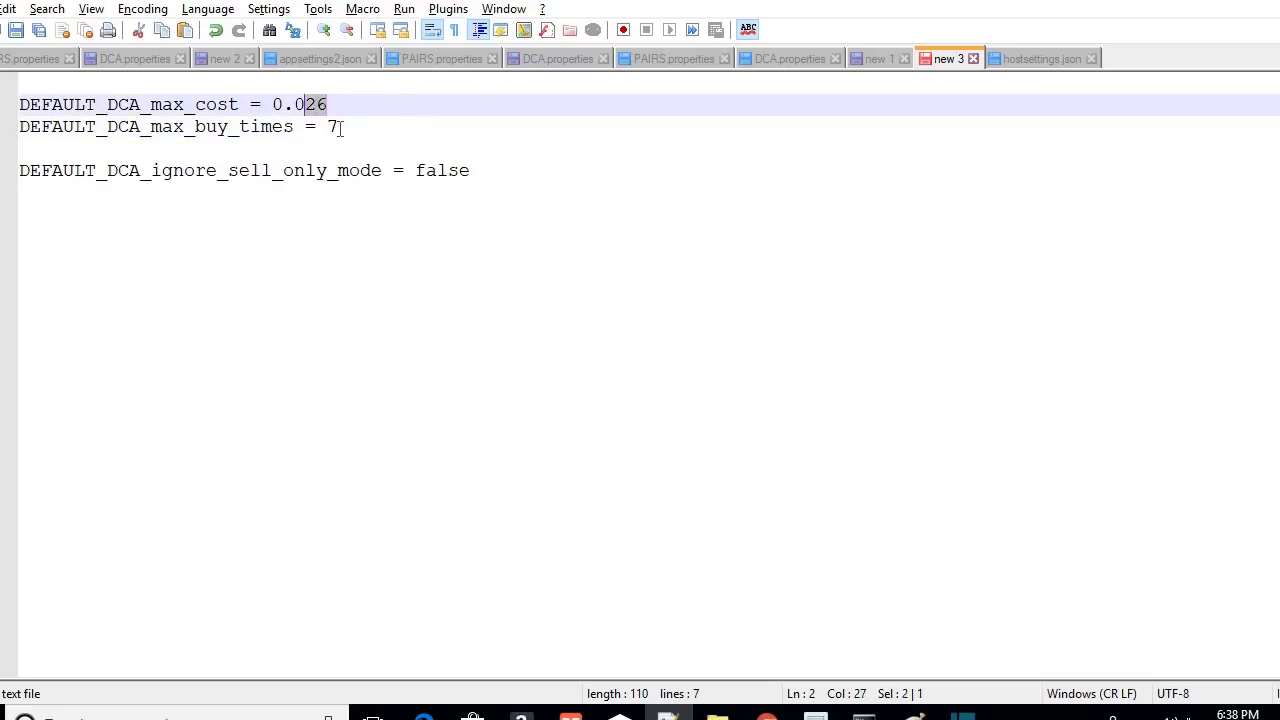
key(Down)
key(Down)
key(Down)
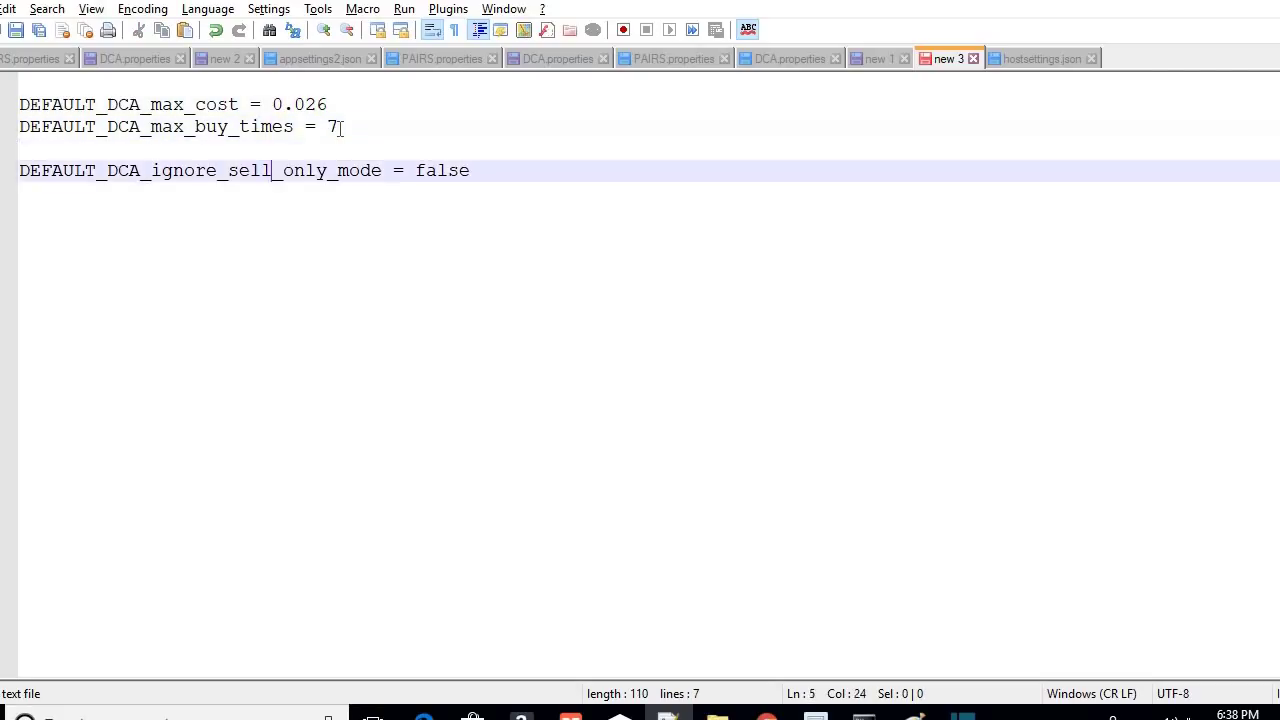
key(Up)
key(Up)
key(Right)
key(BackSpace)
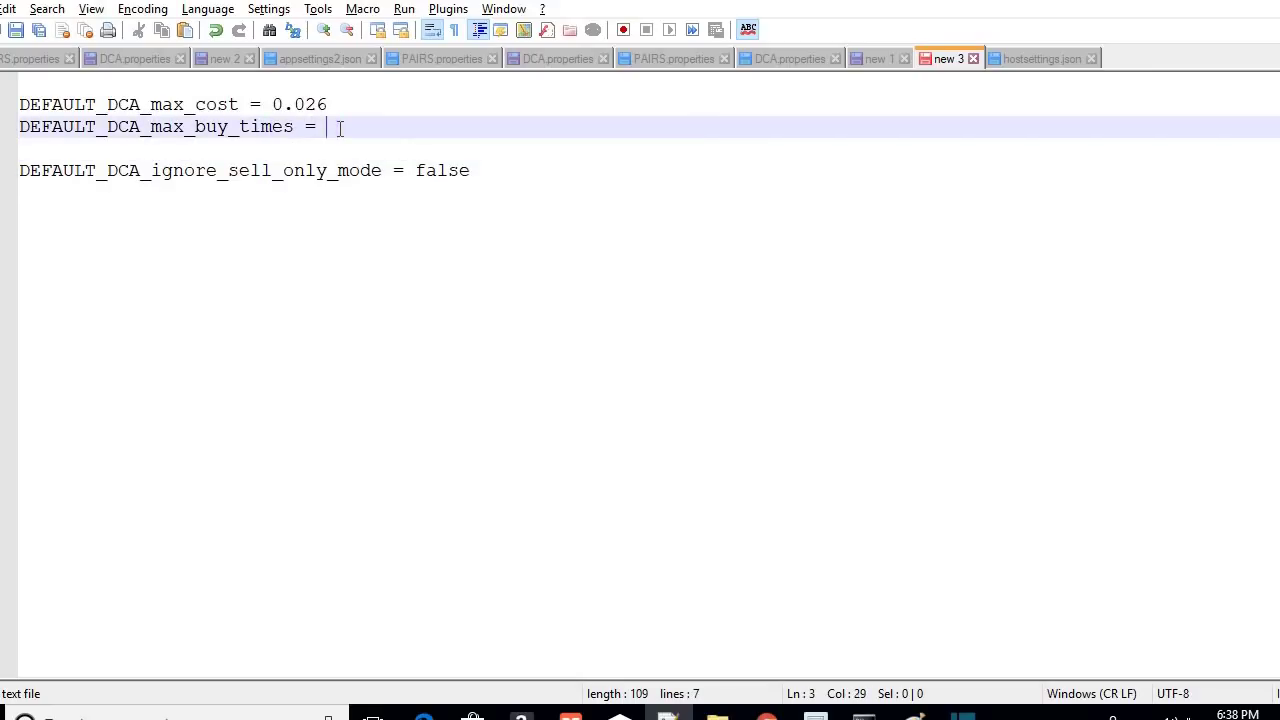
text(0)
key(Down)
key(Down)
key(Up)
key(Up)
key(Down)
key(Down)
key(Down)
key(Down)
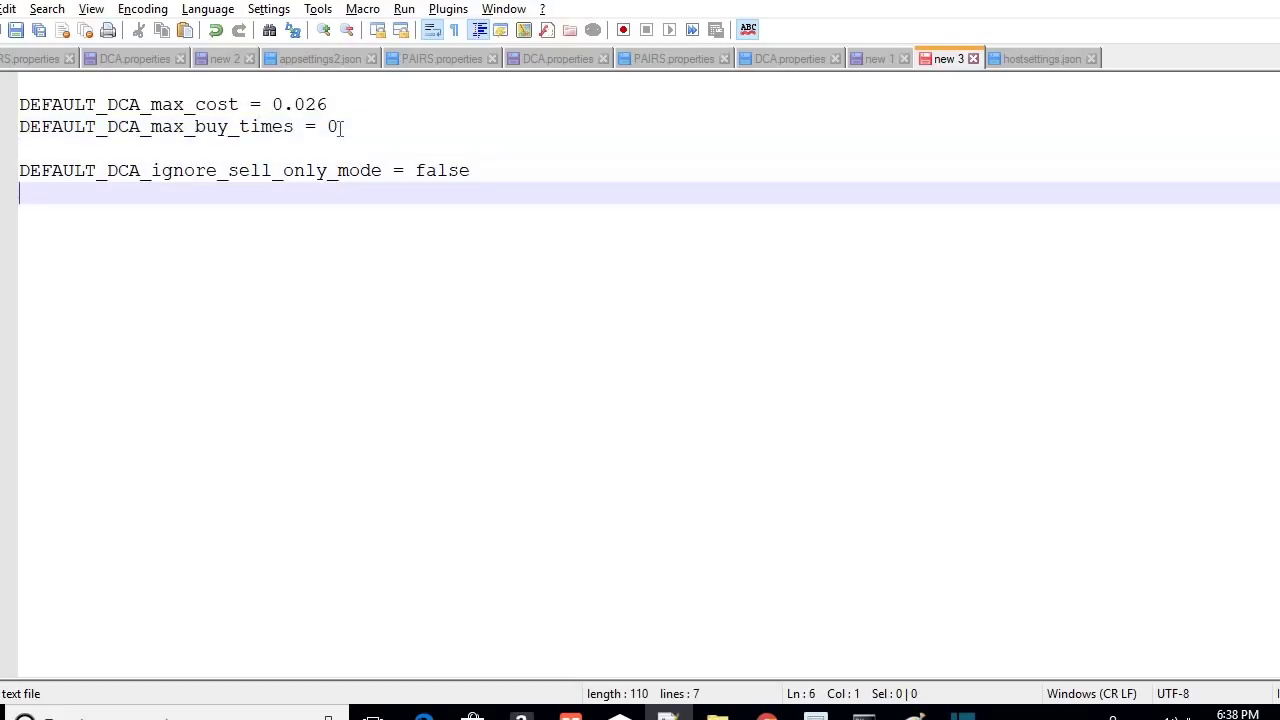
key(alt+Tab)
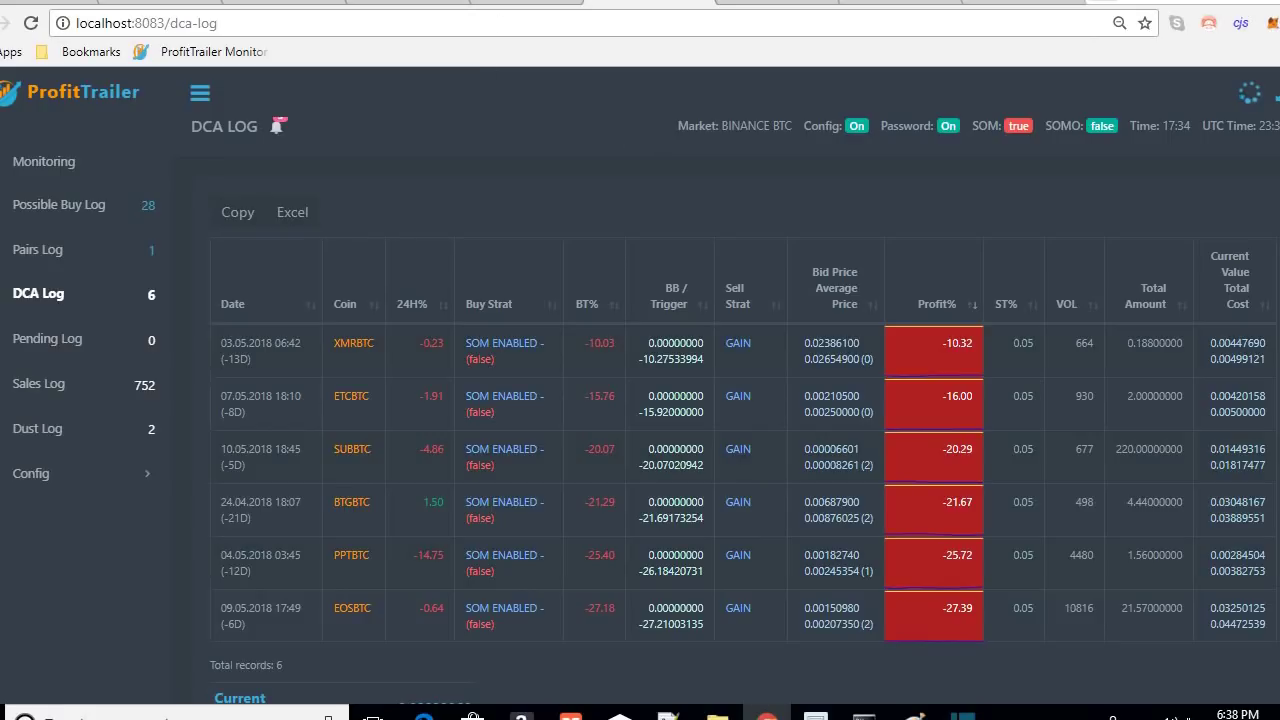
Compare the sheet's # of Coins/Pairs value (6) and the DCA settings text with the DCA Log
key(ctrl+Tab)
click(211, 400)
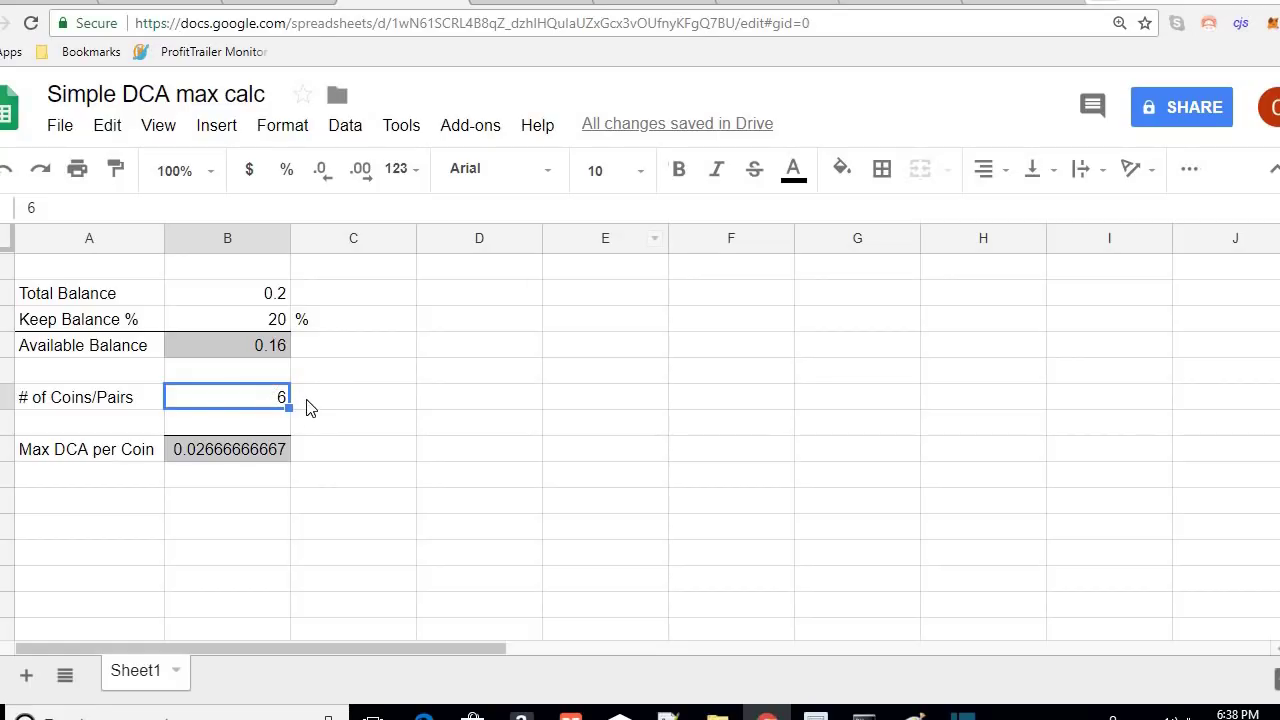
key(ctrl+Tab)
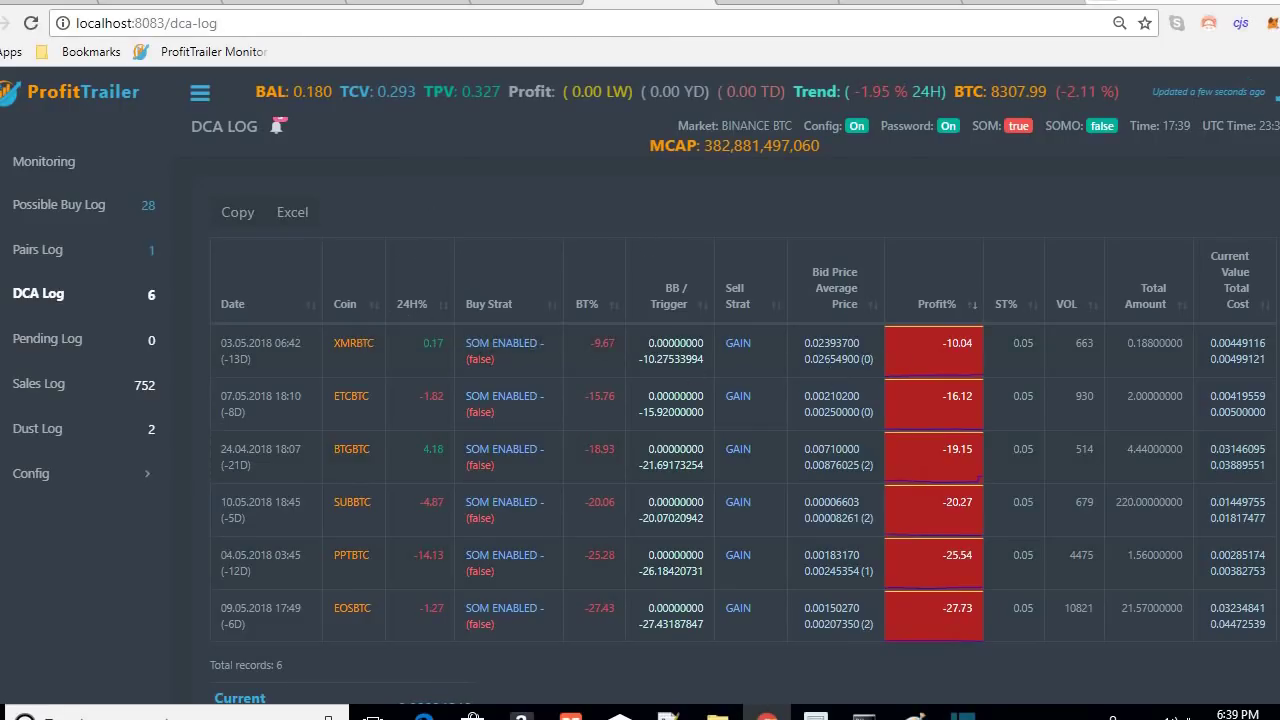
key(alt+Tab)
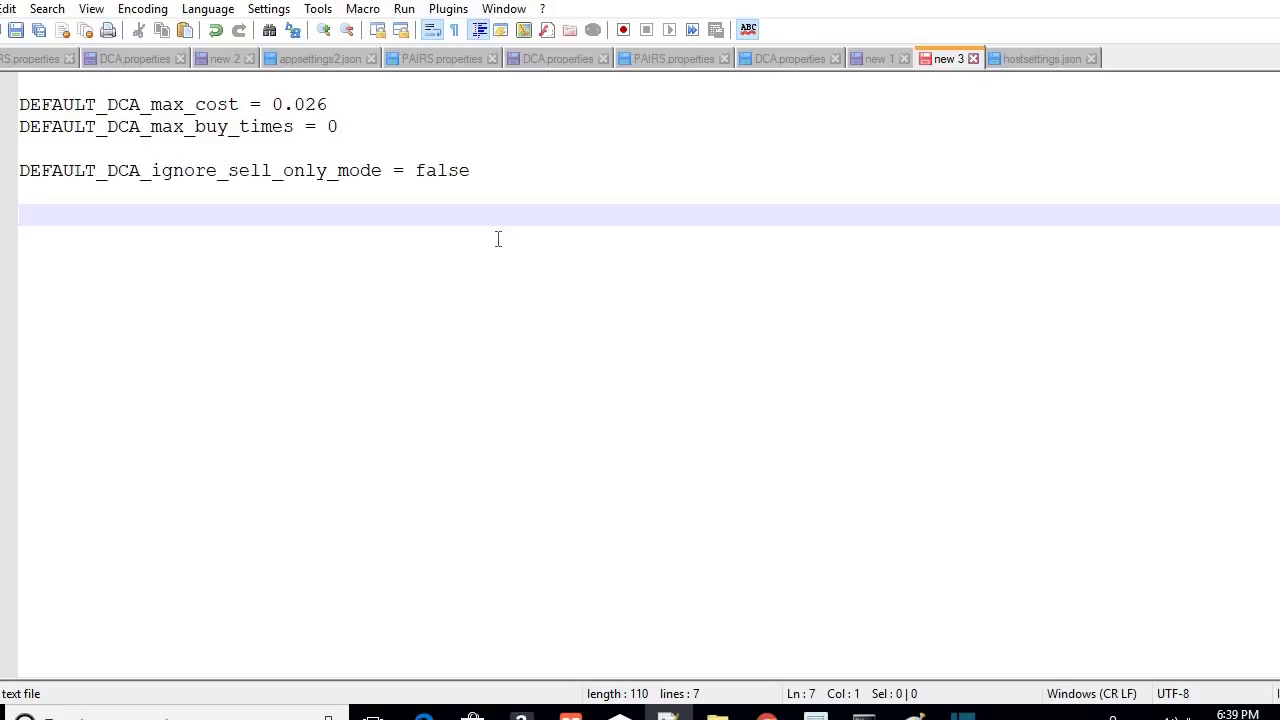
key(alt+Tab)
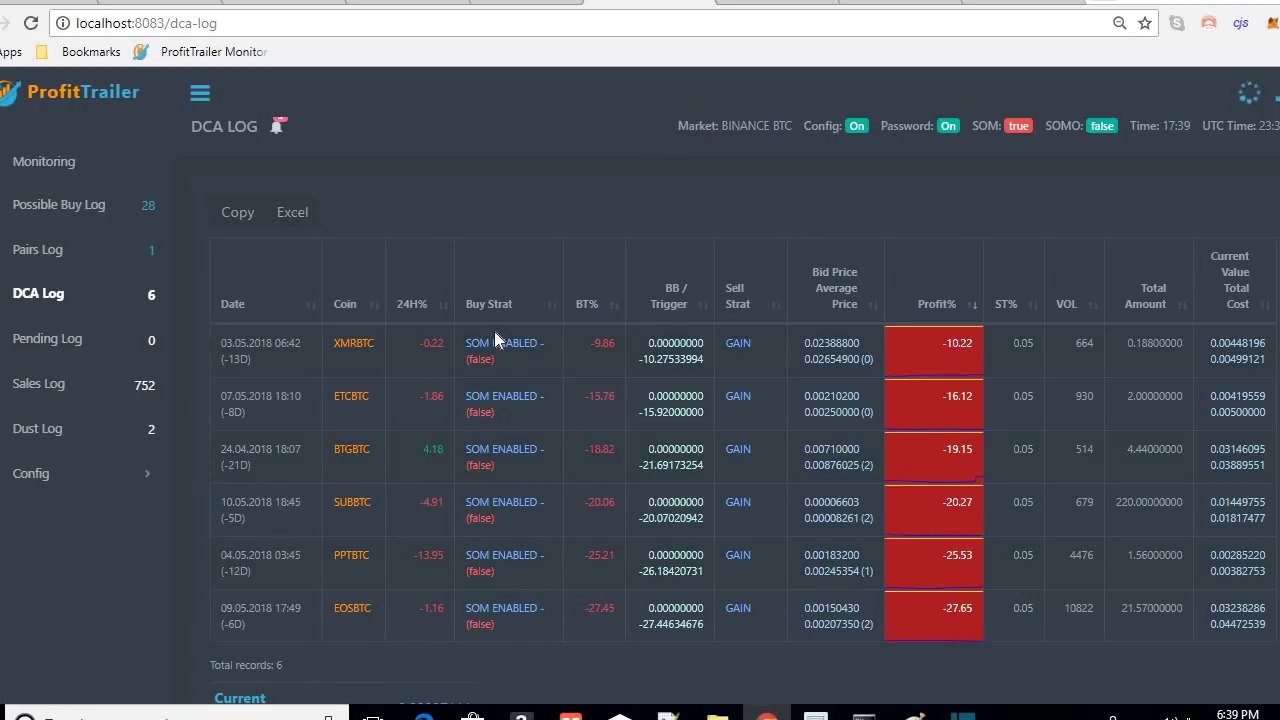
Recheck the DCA settings against the log, then select the sheet's Keep Balance % value, 20
key(alt+Tab)
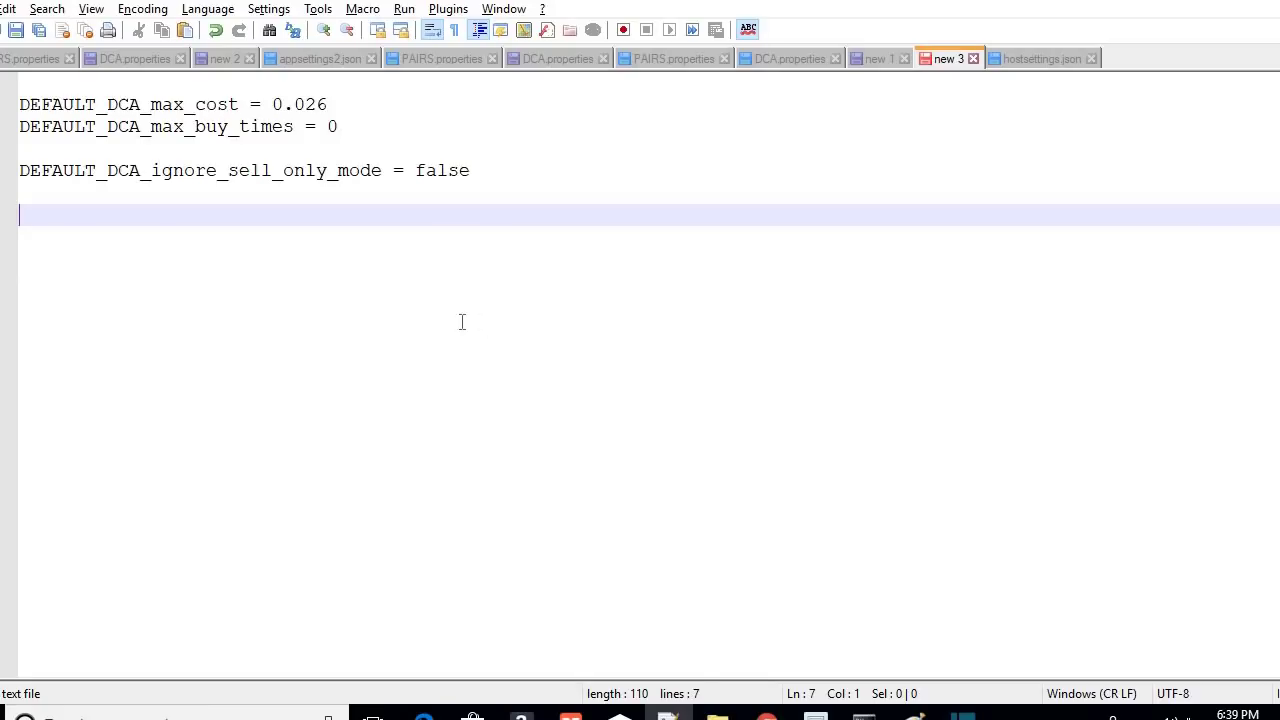
key(alt+Tab)
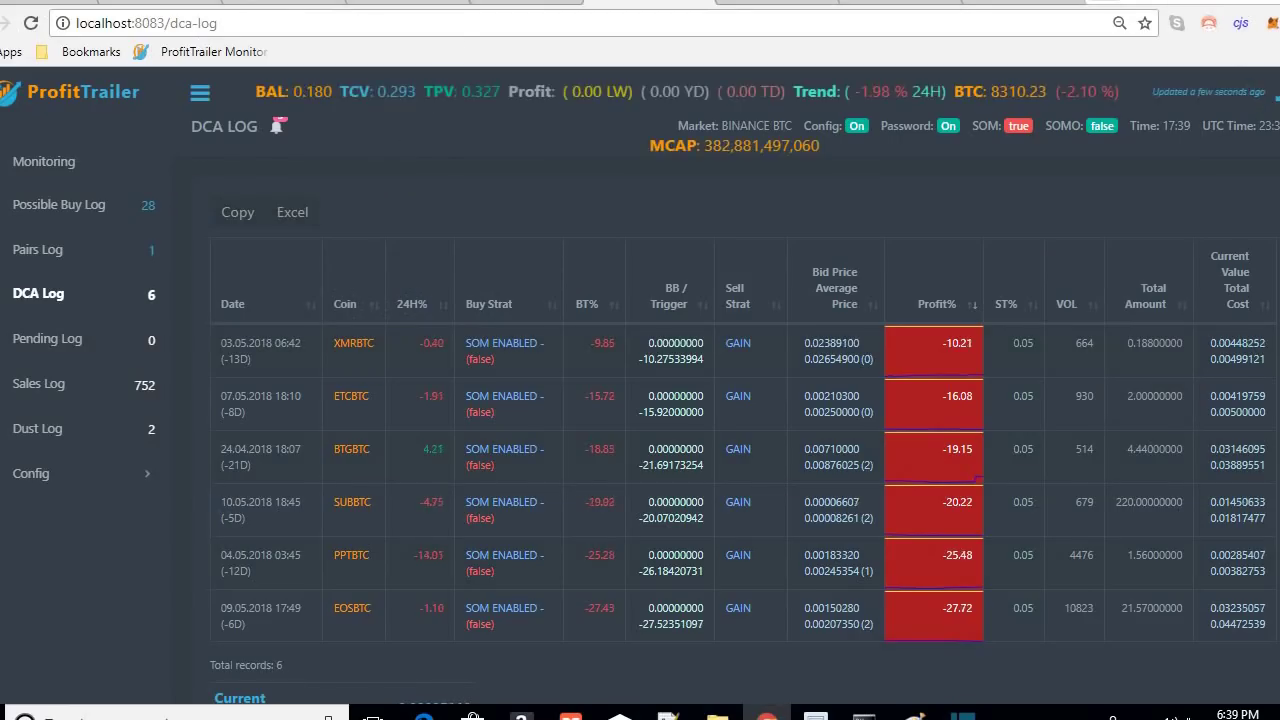
key(ctrl+Tab)
click(228, 324)
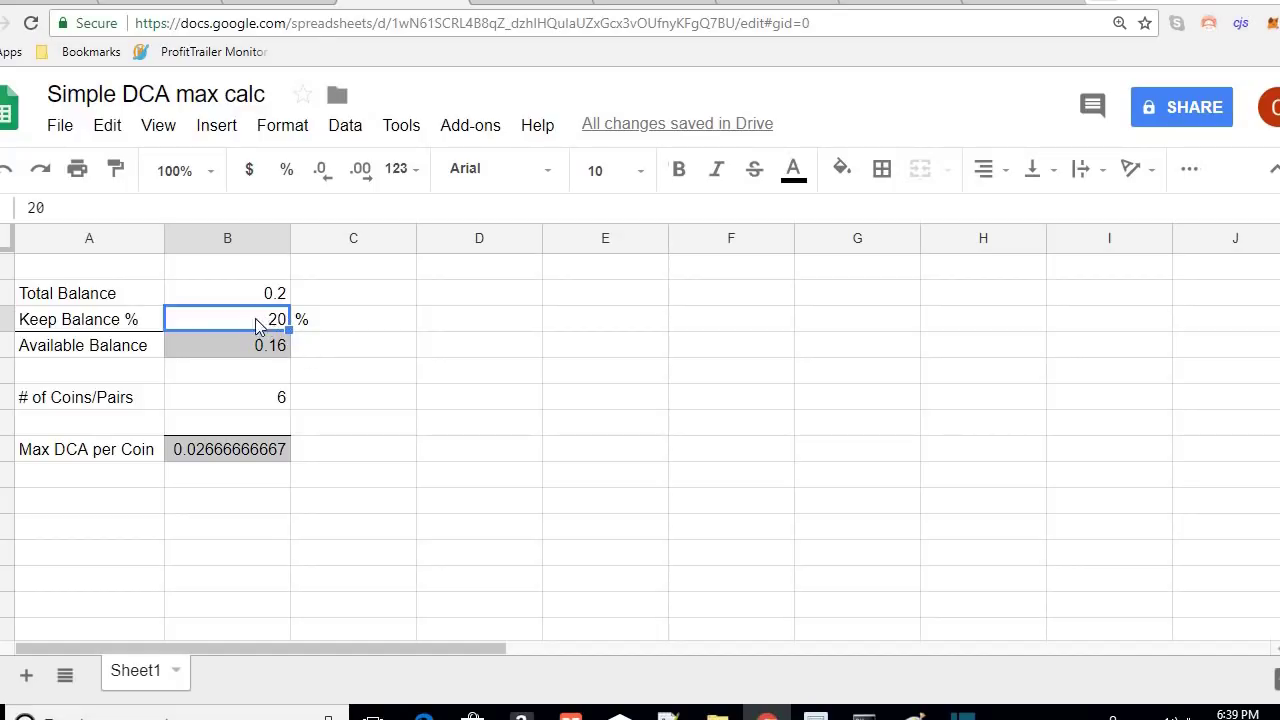
Glance at the DCA settings text, then go back to the ProfitTrailer DCA Log tab
key(alt+Tab)
key(alt+Tab)
mouse_move(766, 714)
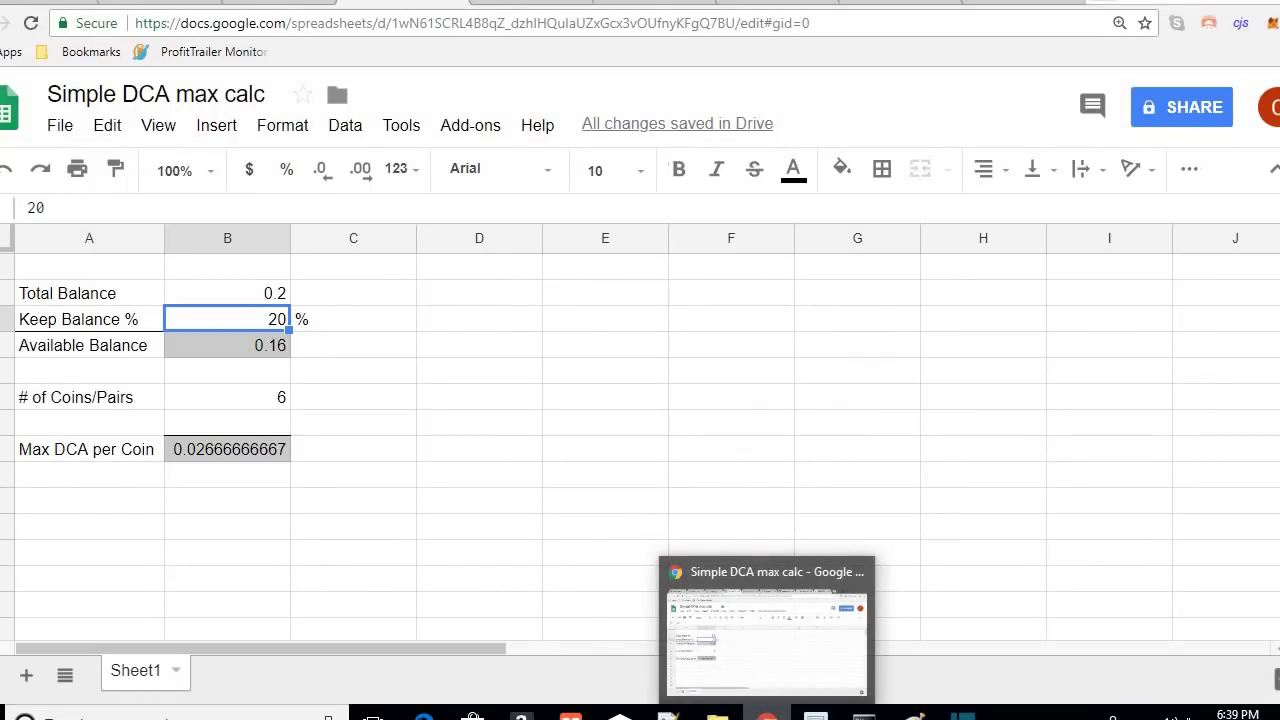
key(ctrl+Tab)
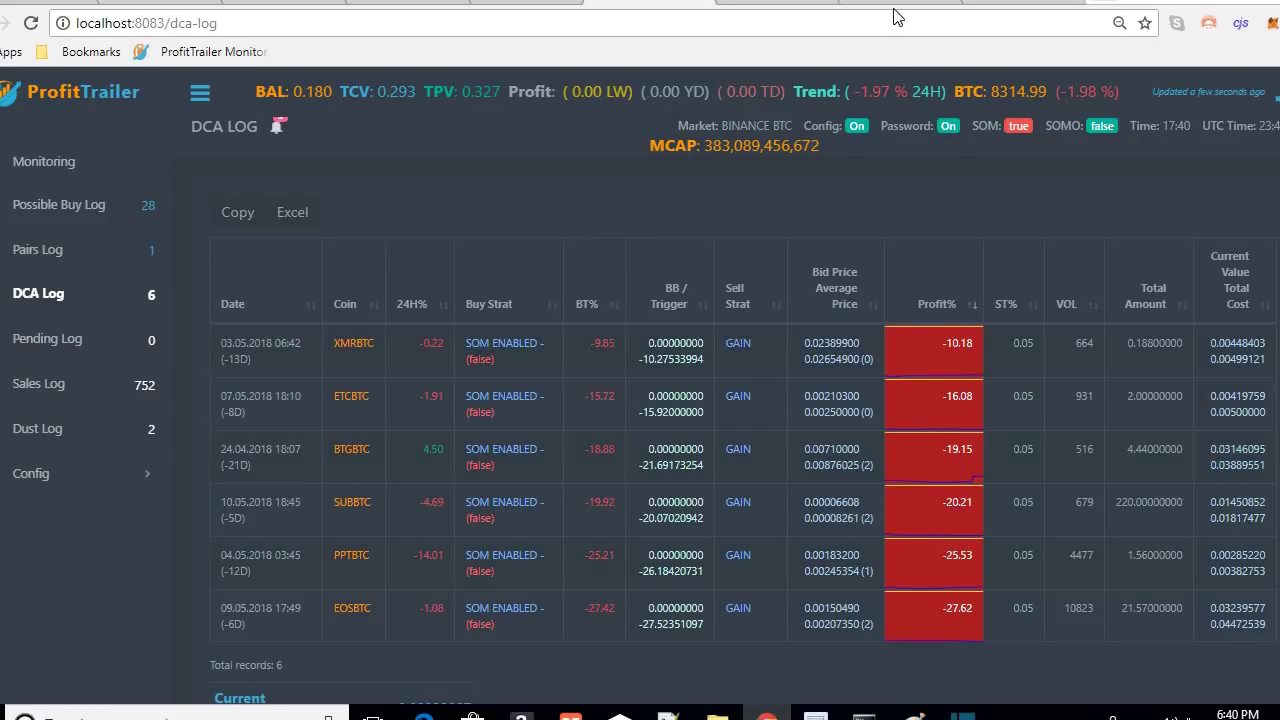
Switch to the TradingView 30-minute XMRBTC chart with Bollinger Bands
click(1014, 12)
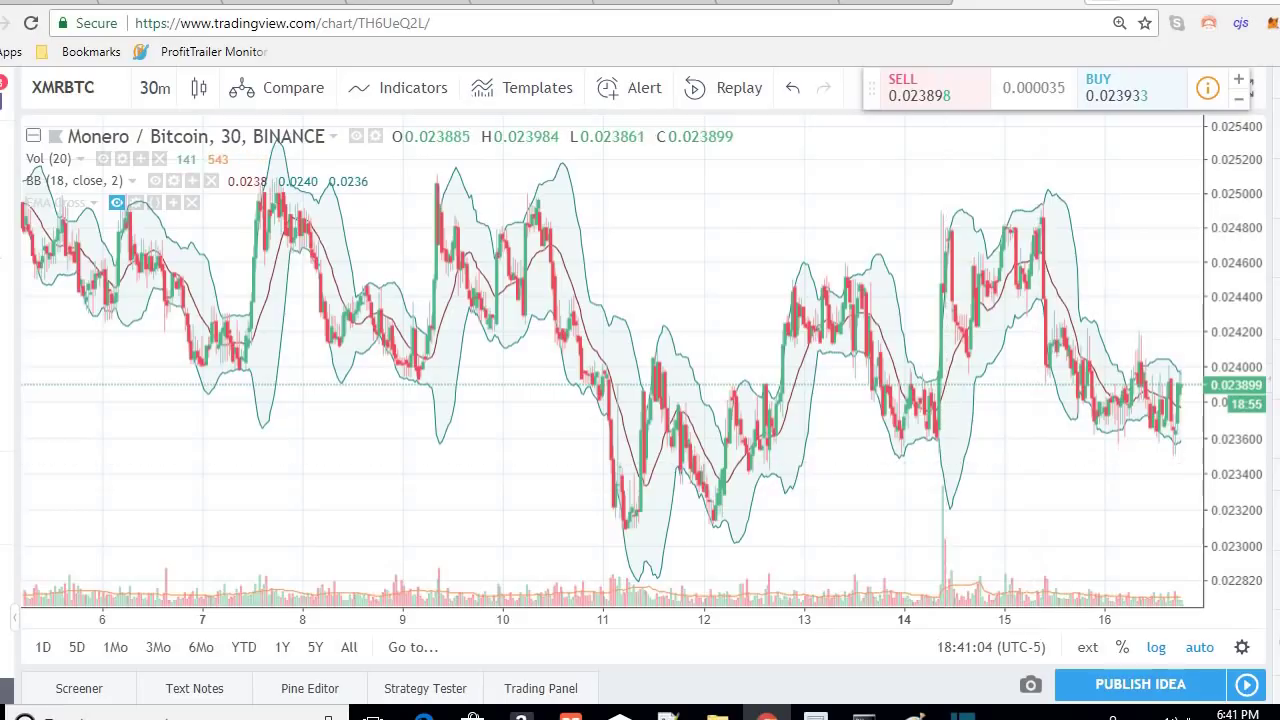
Flip between the DCA Log and the XMRBTC chart, finishing on the DCA Log
key(ctrl+Tab)
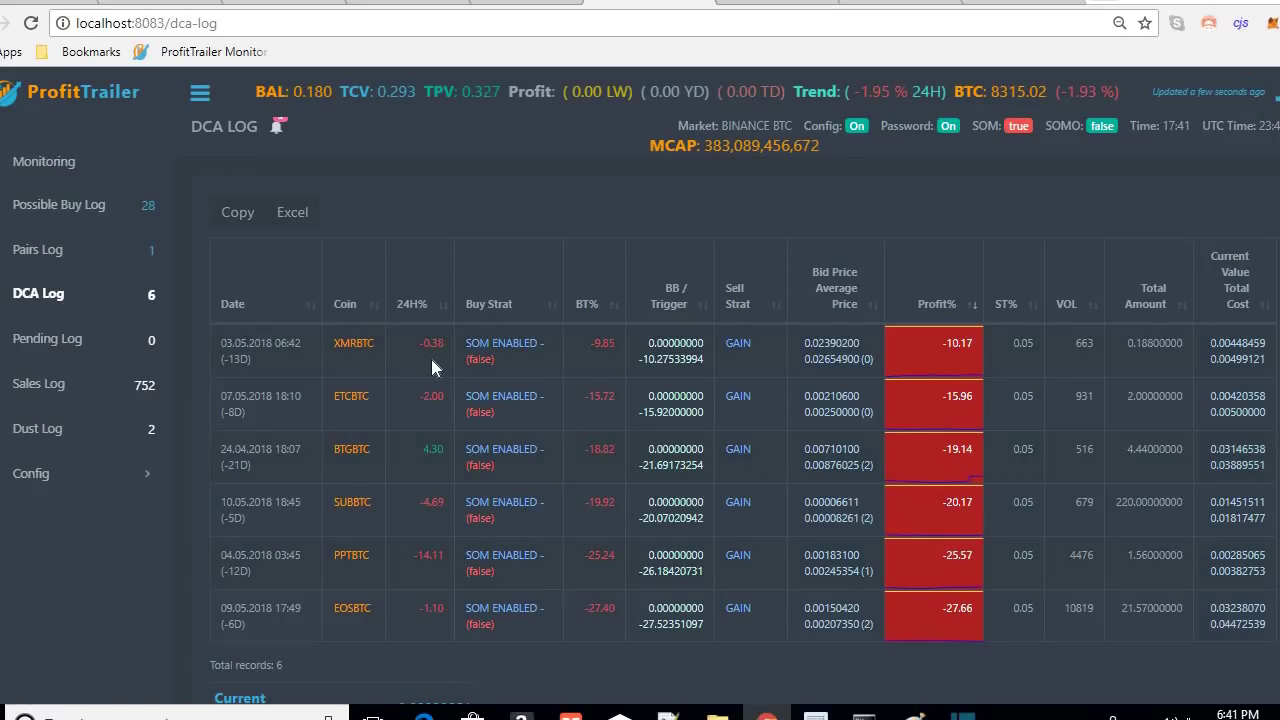
key(ctrl+Tab)
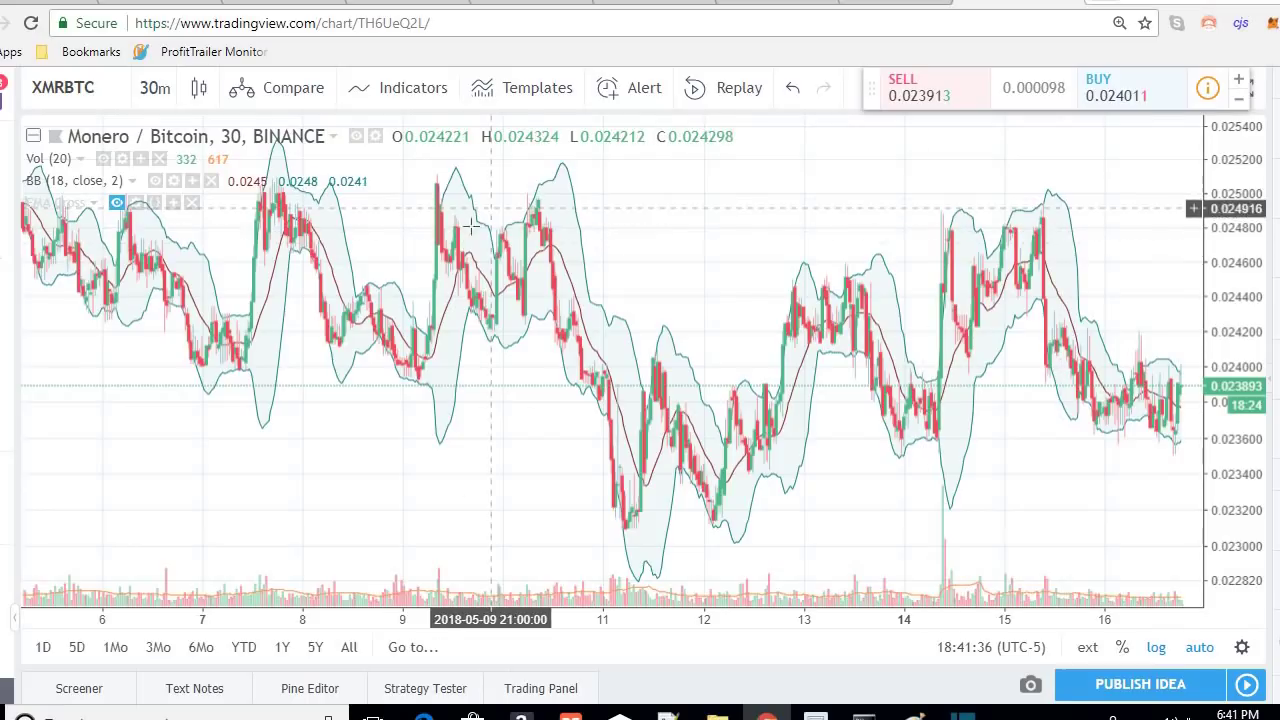
key(ctrl+Tab)
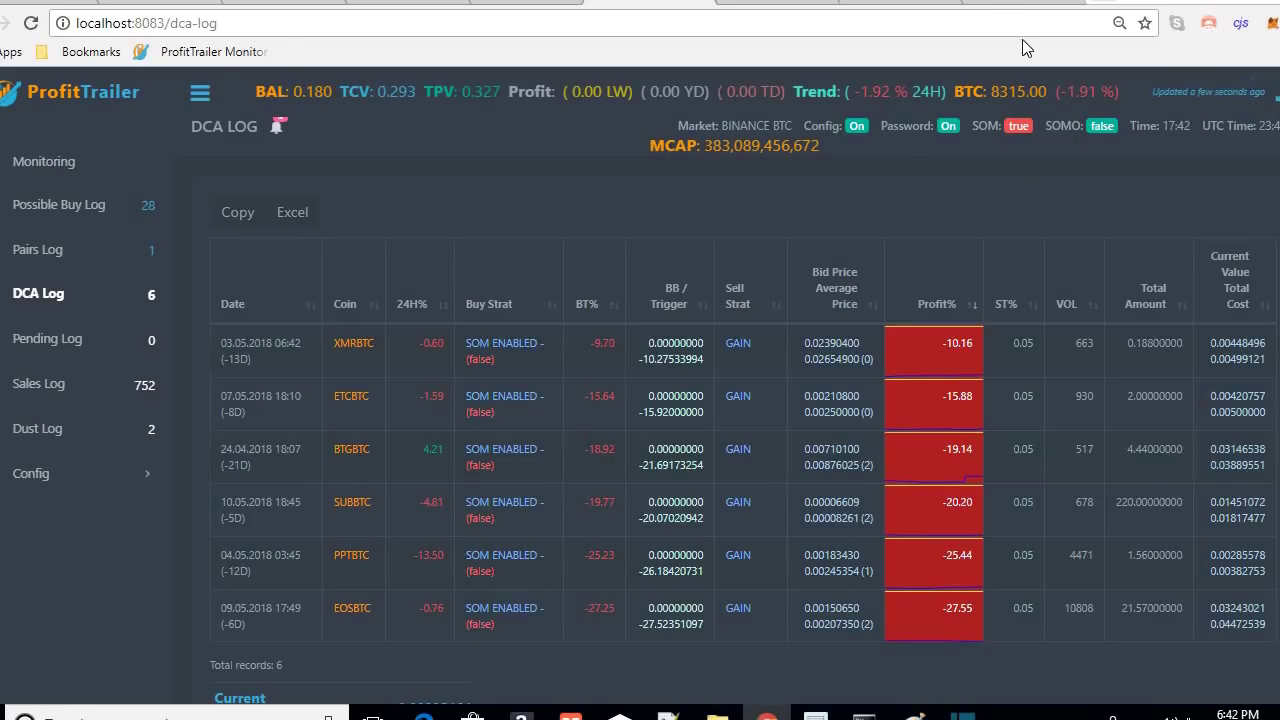
Load the Populous / Bitcoin (PPTBTC) market in the TradingView chart
click(450, 5)
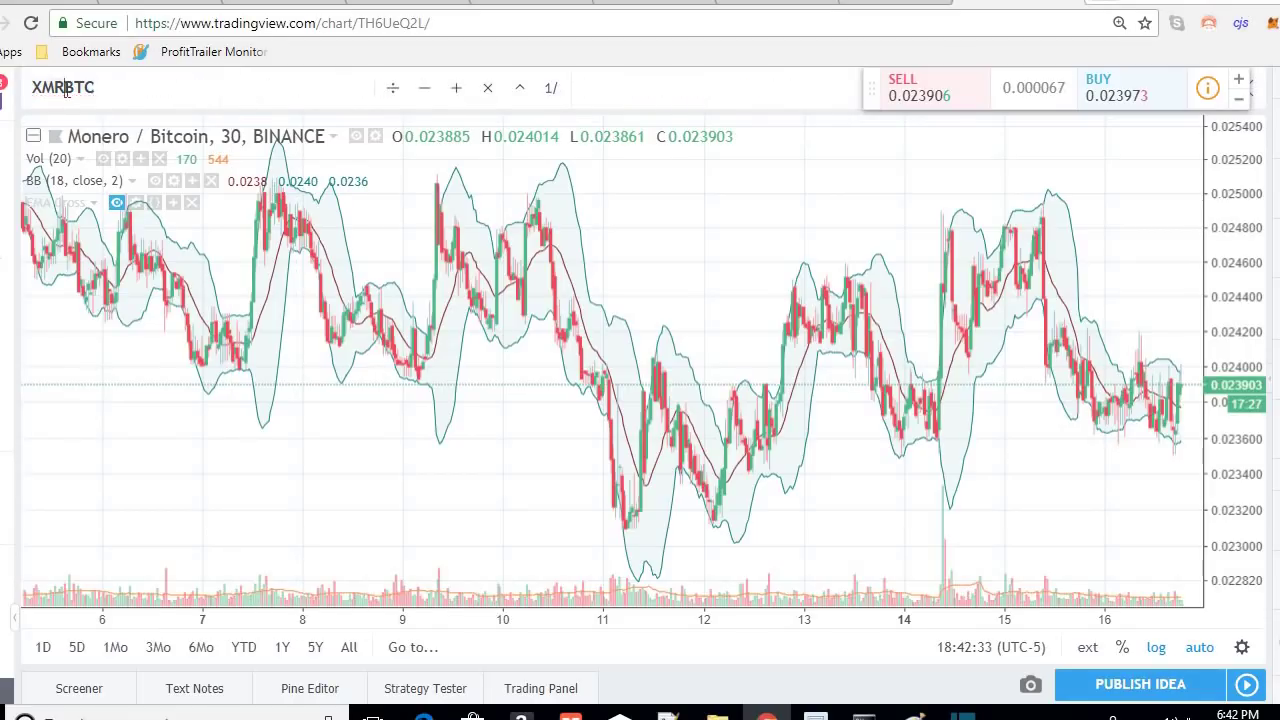
click(31, 87)
key(Delete)
key(Delete)
key(Delete)
text(PPT)
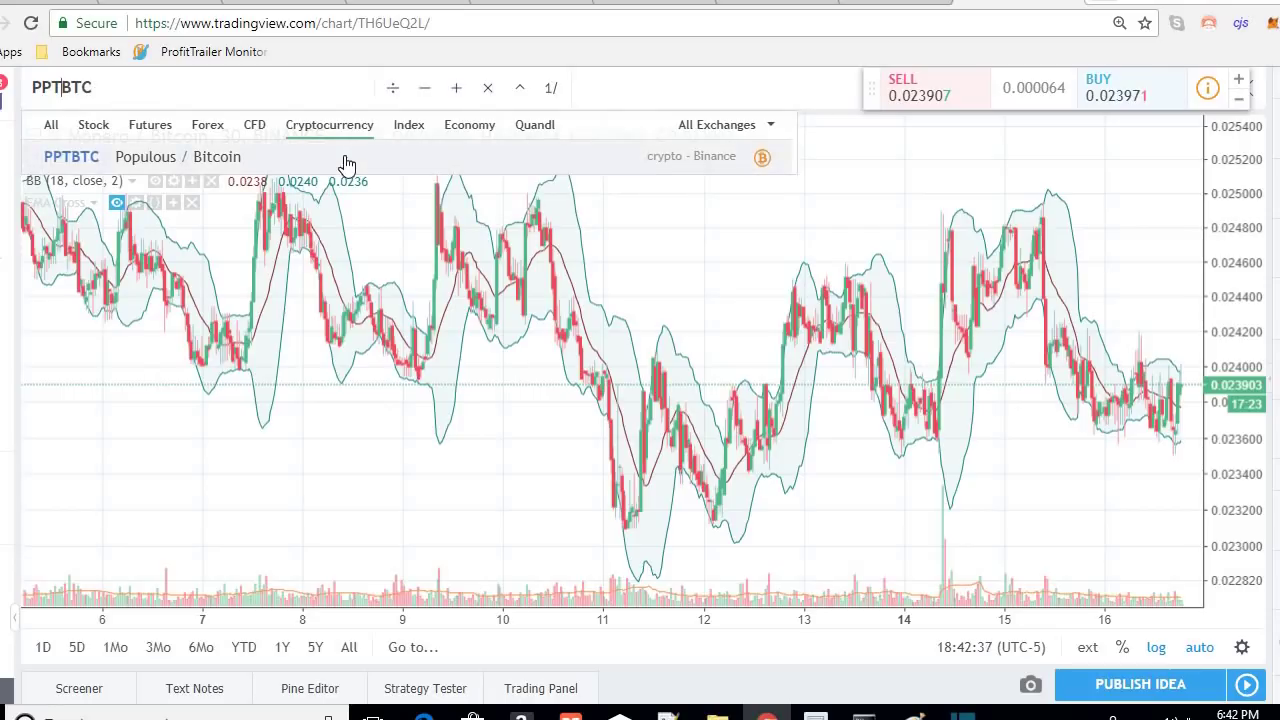
key(Return)
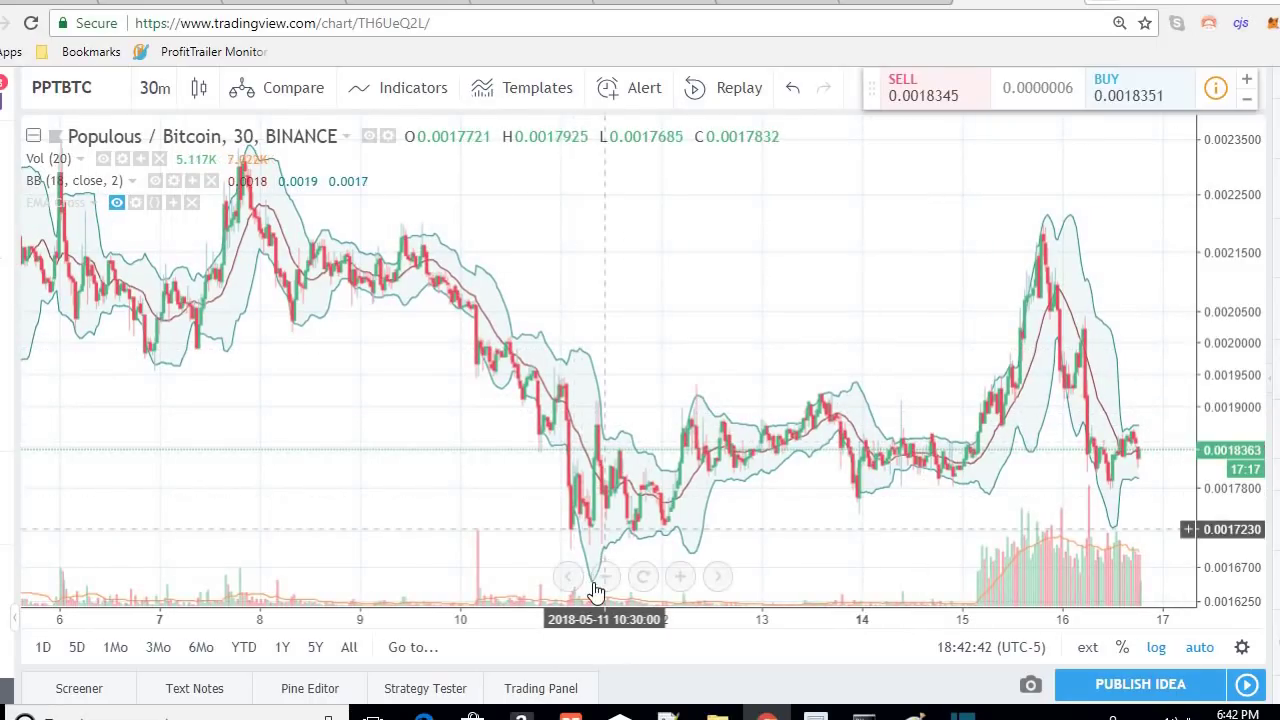
Pan through PPTBTC's recent bars, then return to the DCA Log
mouse_move(587, 591)
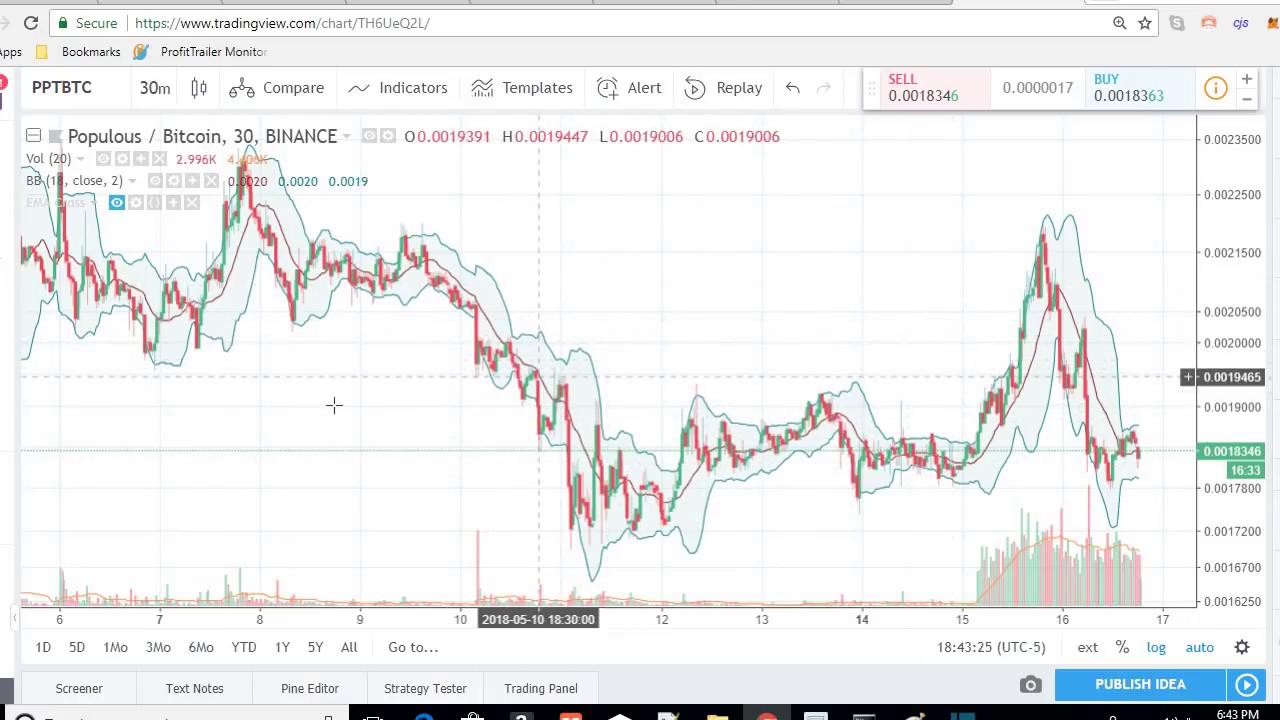
drag(371, 400, 789, 411)
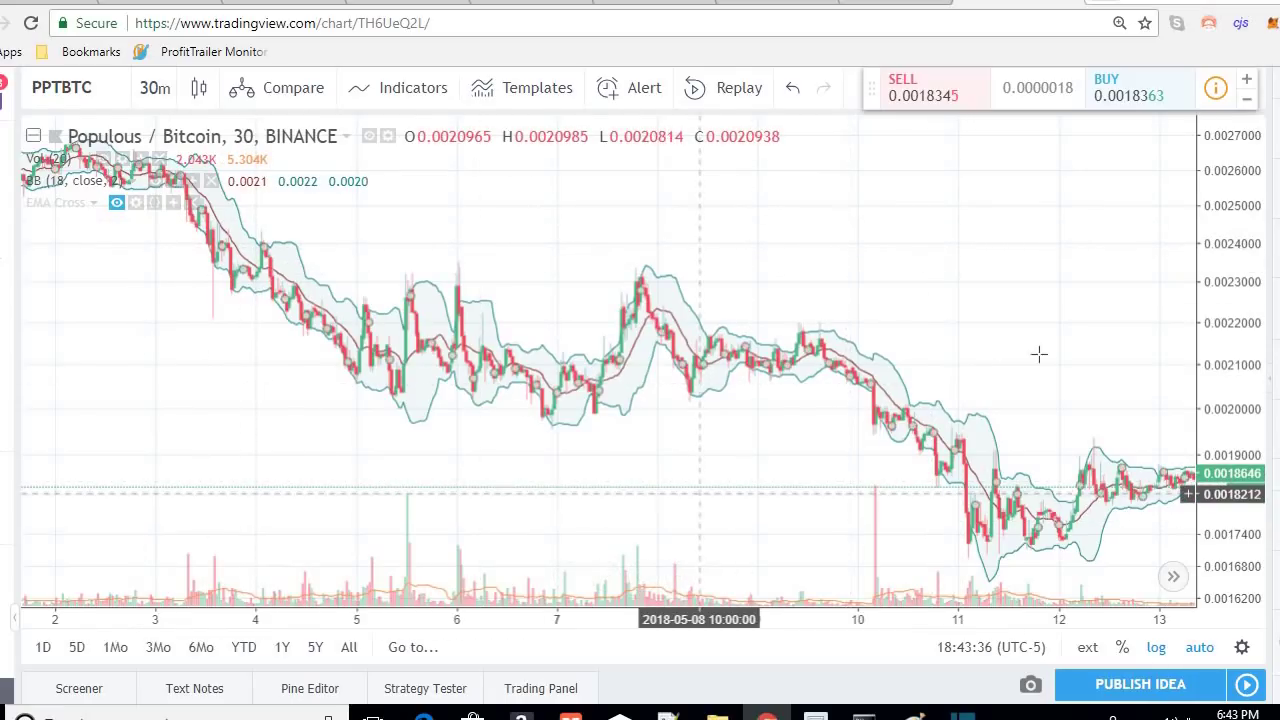
scroll(1000, 355, right, 5)
scroll(1050, 536, right, 2)
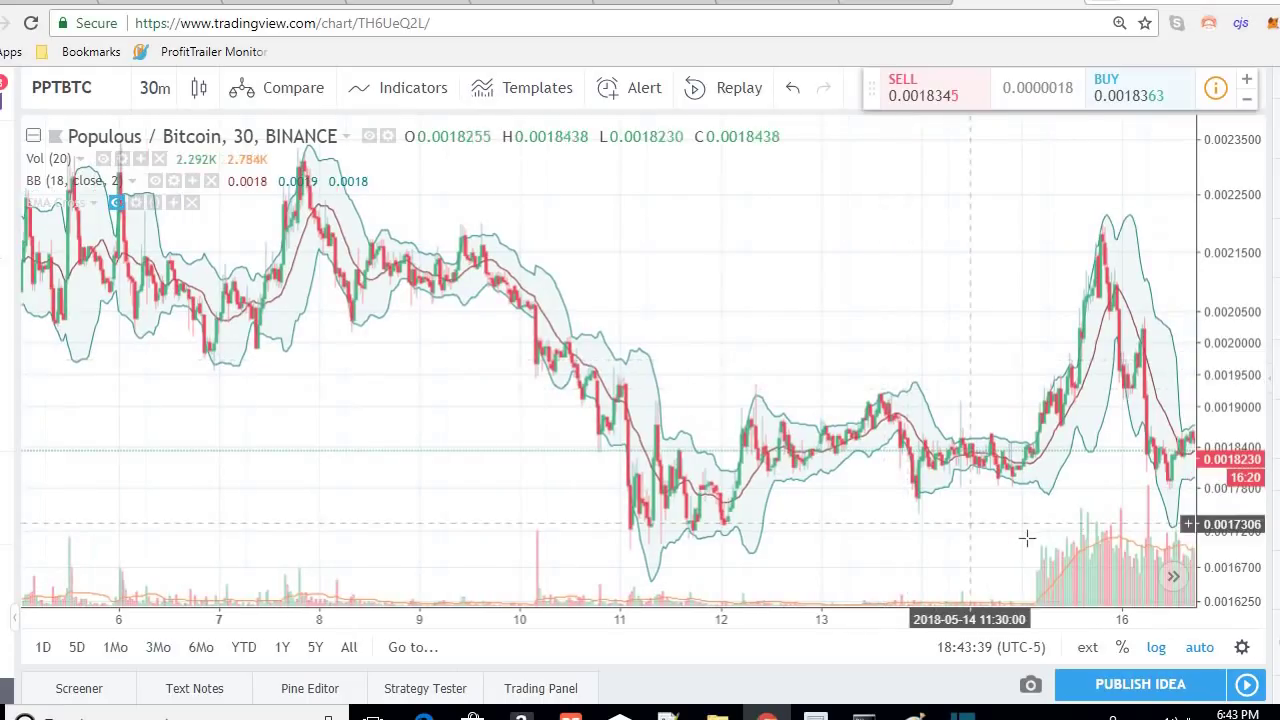
scroll(919, 546, right, 3)
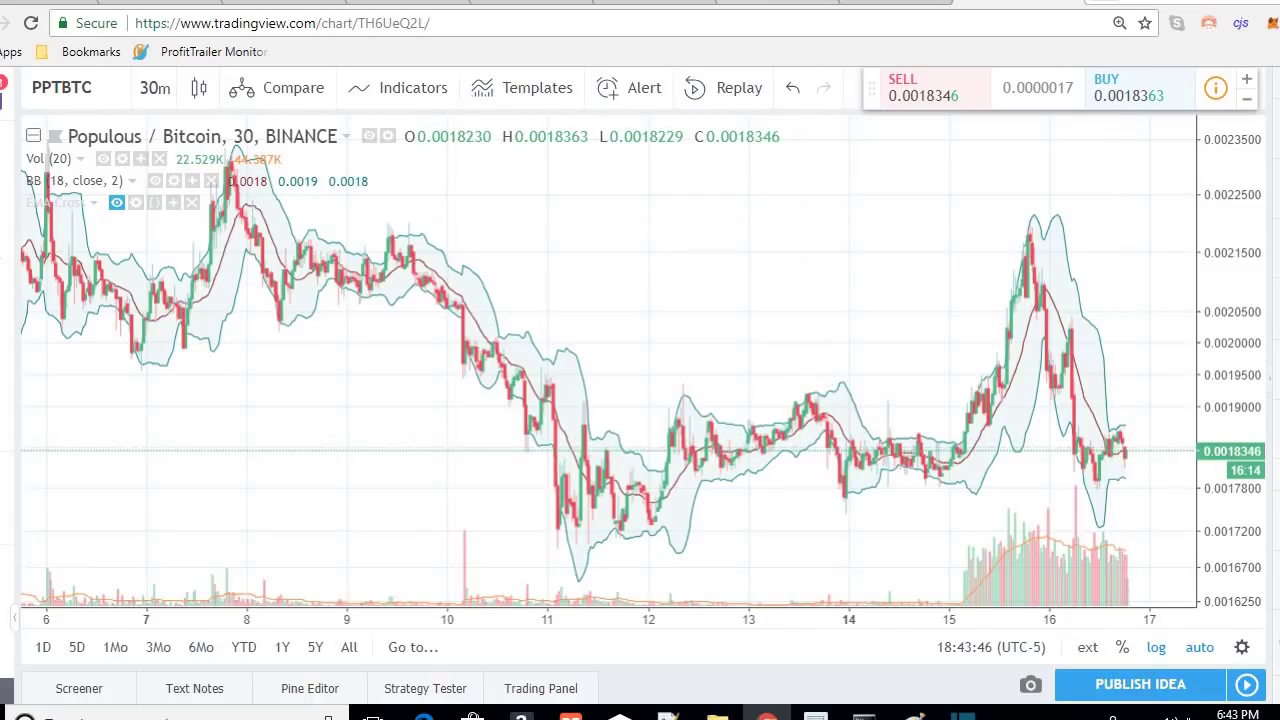
key(ctrl+Tab)
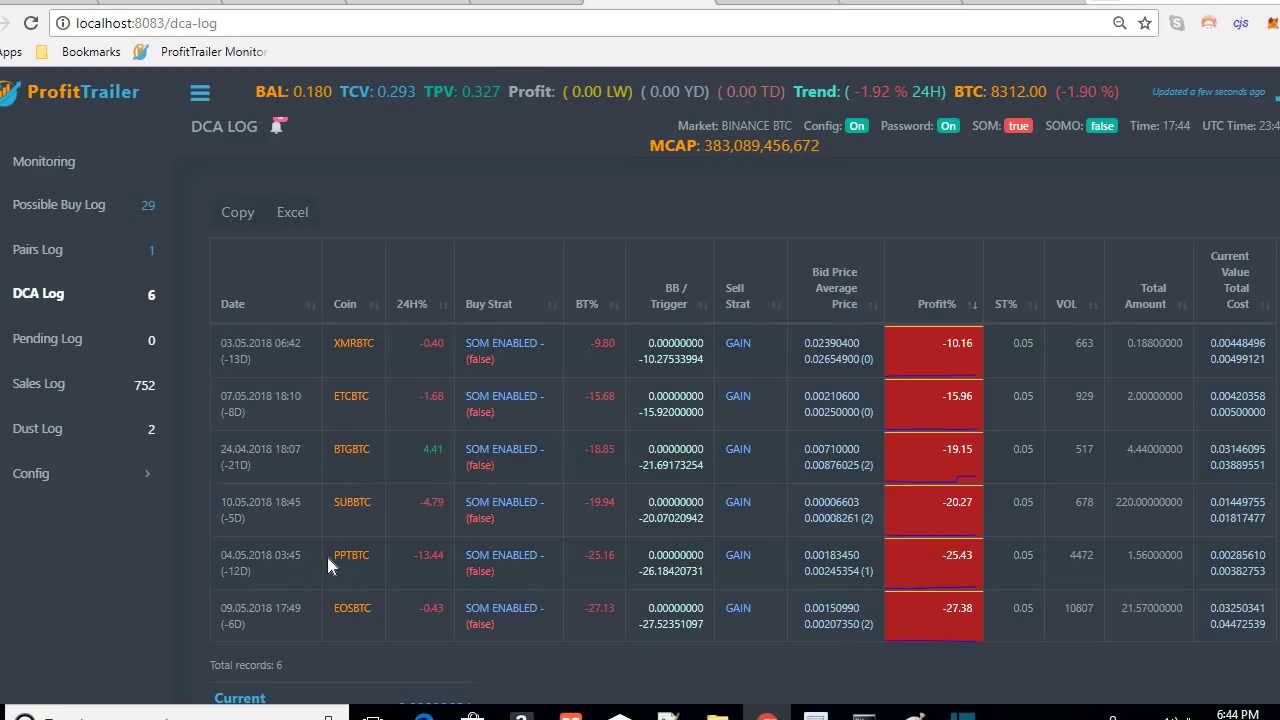
Highlight the PPTBTC entry in the DCA Log, then bring up the default DCA notes in Notepad++
drag(333, 556, 370, 558)
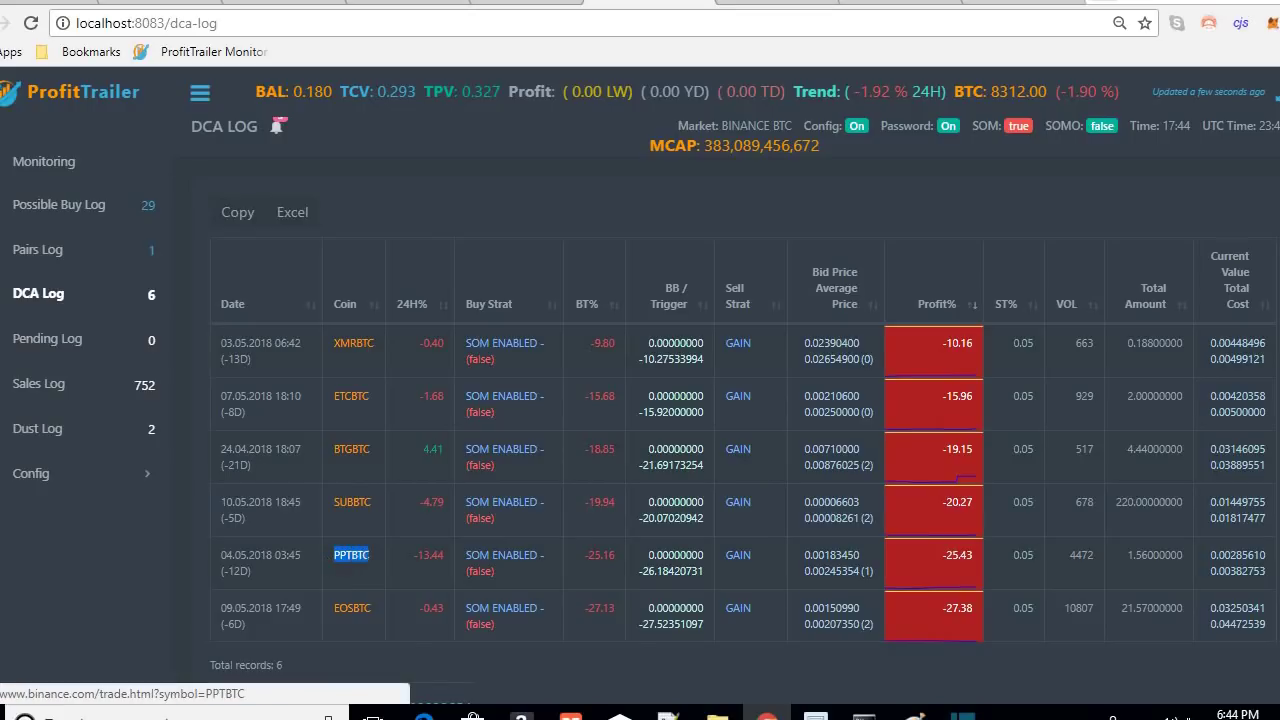
click(93, 580)
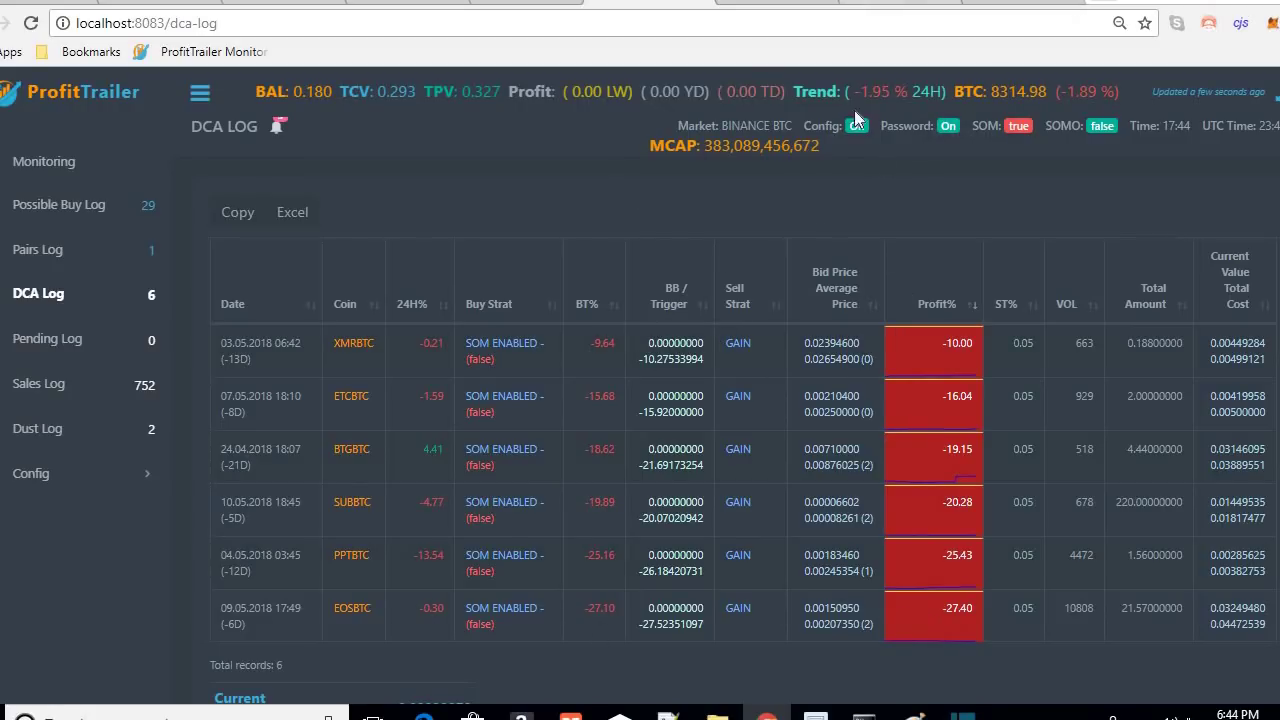
click(668, 716)
click(461, 147)
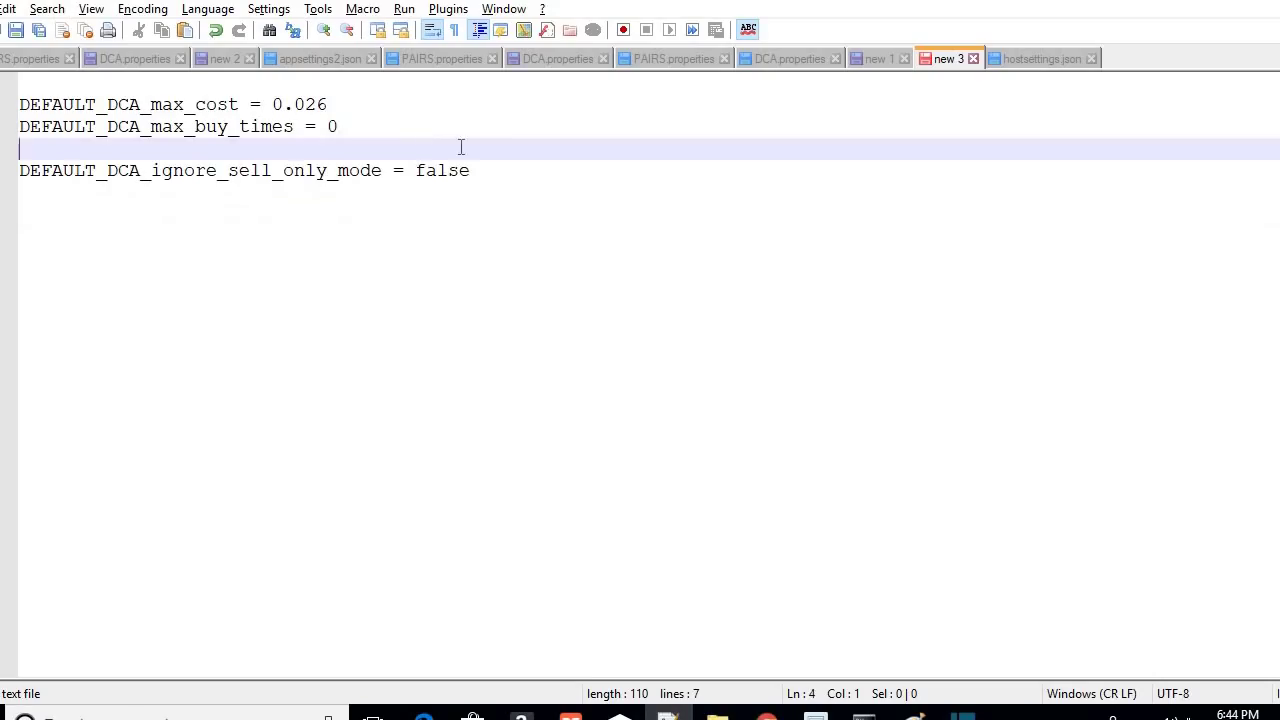
Set DEFAULT_DCA_max_cost to 0.026 in DCA.properties
key(Up)
key(Up)
key(Up)
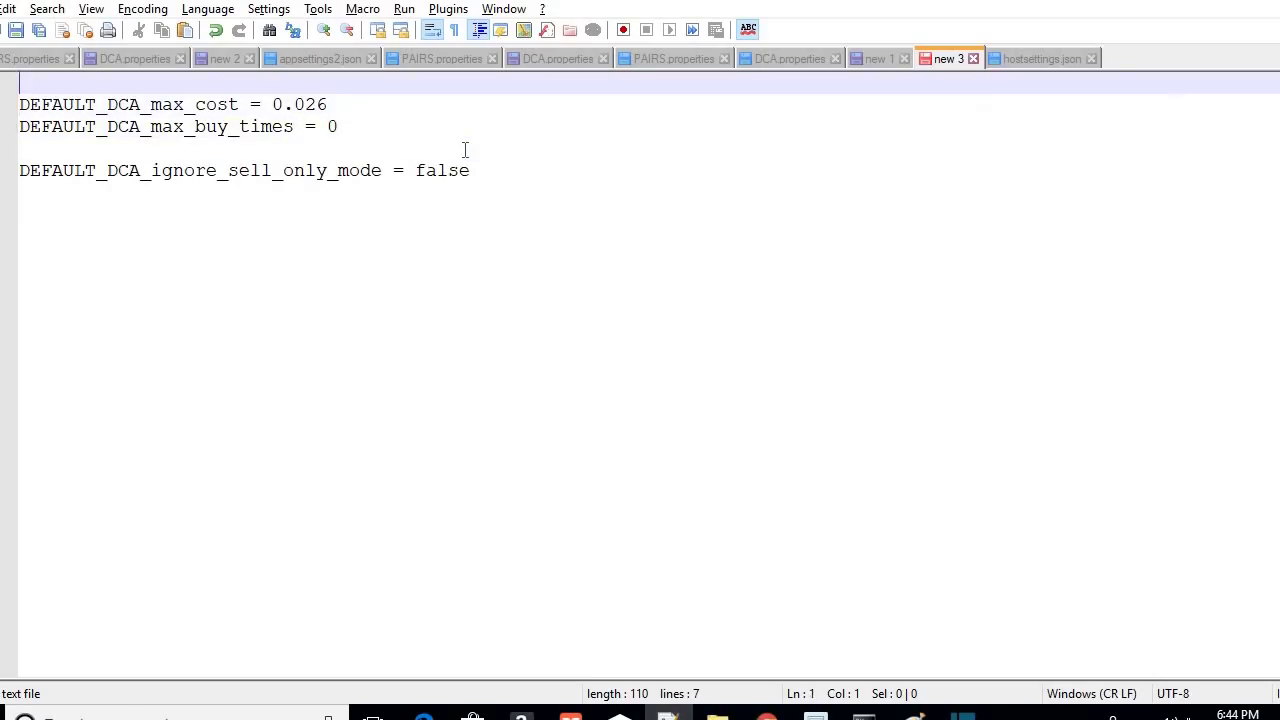
key(Down)
key(Down)
key(Down)
key(Up)
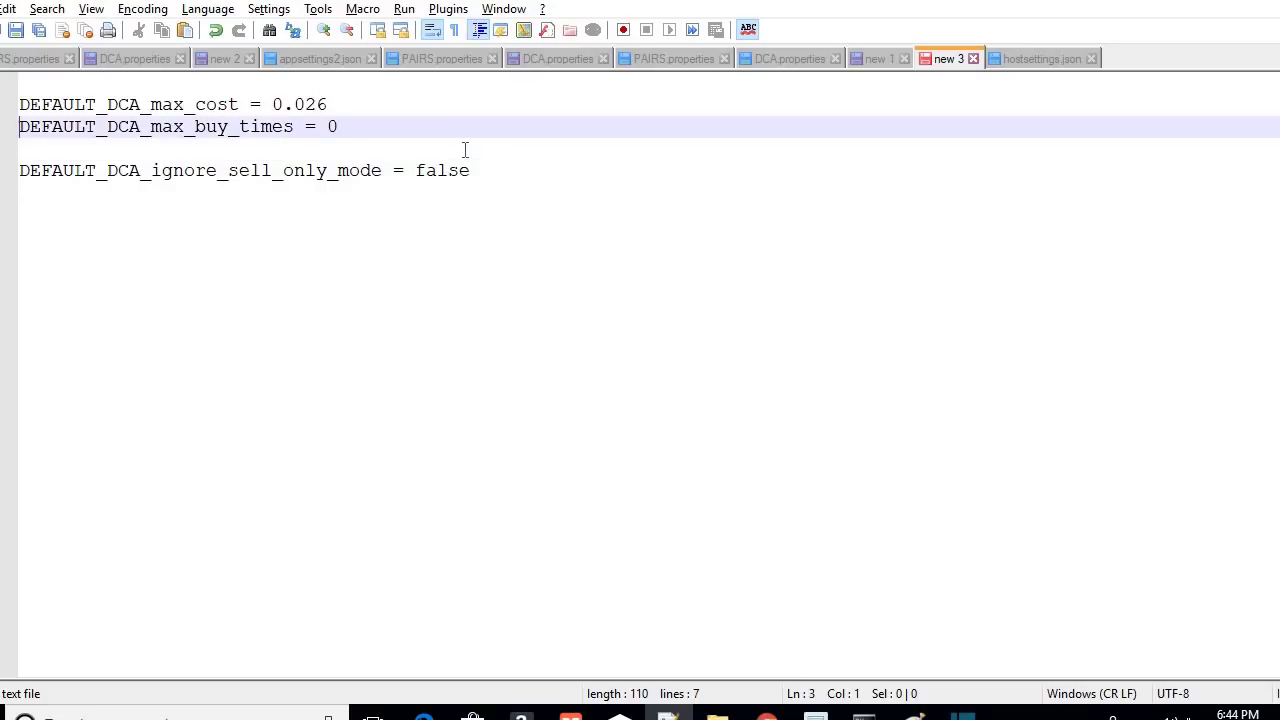
key(ctrl+Tab)
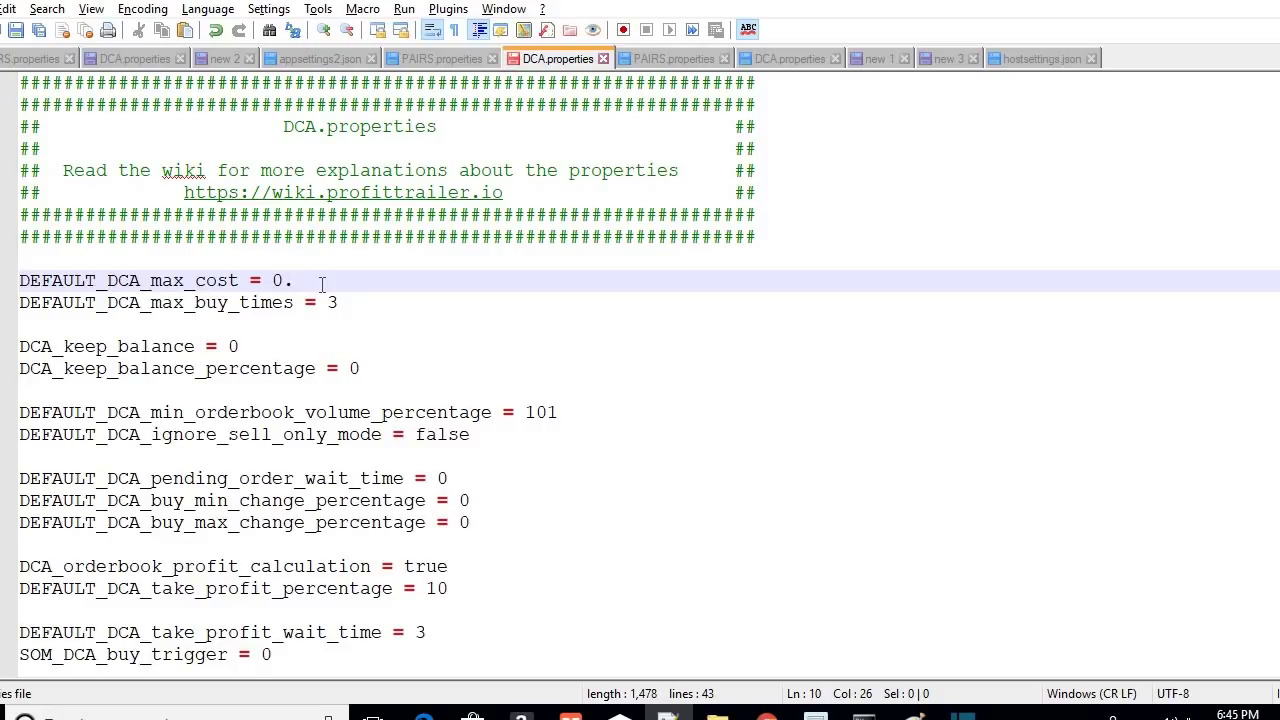
text(026)
Change DEFAULT_DCA_max_buy_times from 3 to 10 and verify the 0.026 max cost
key(Down)
key(BackSpace)
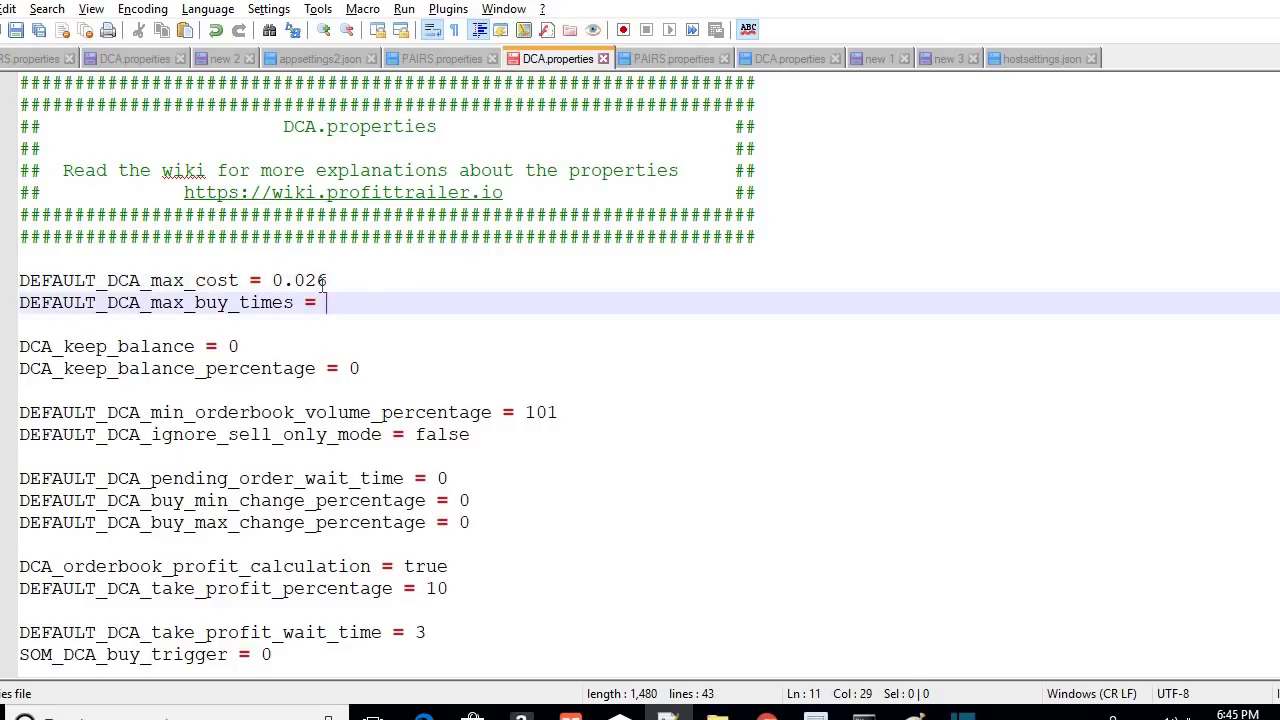
text(10)
key(Down)
key(Down)
key(Down)
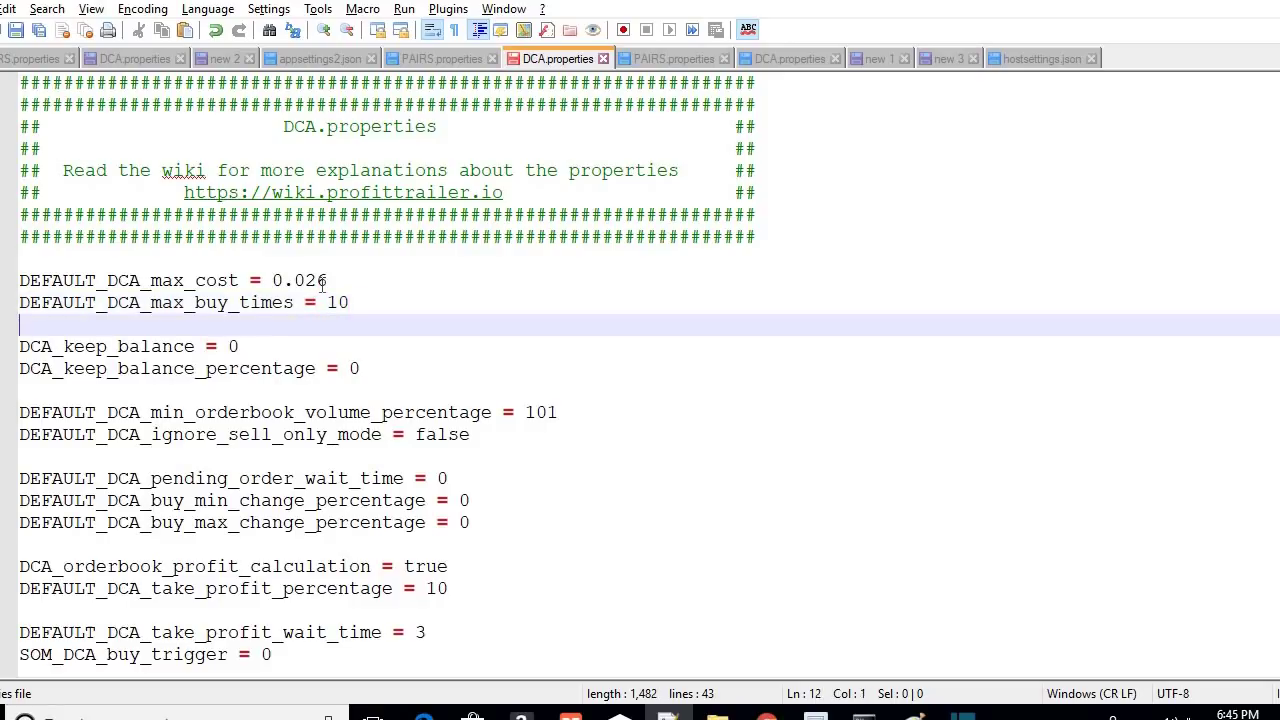
drag(362, 302, 276, 283)
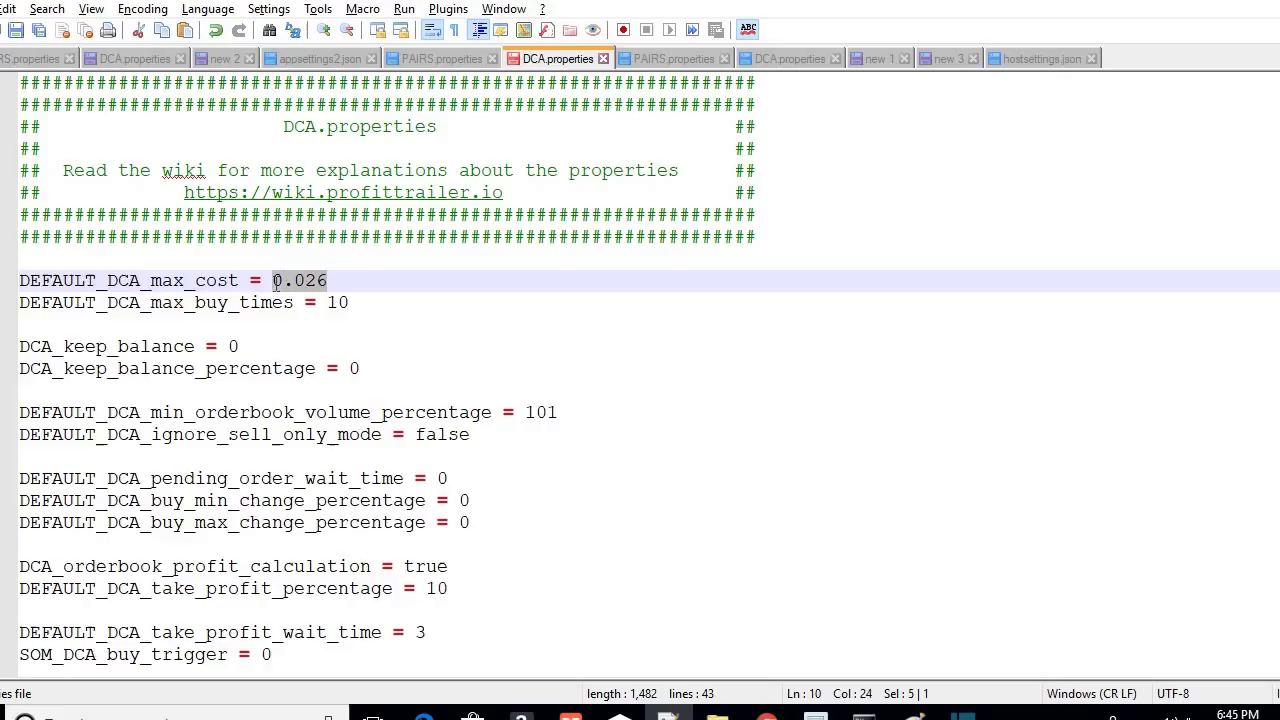
click(327, 333)
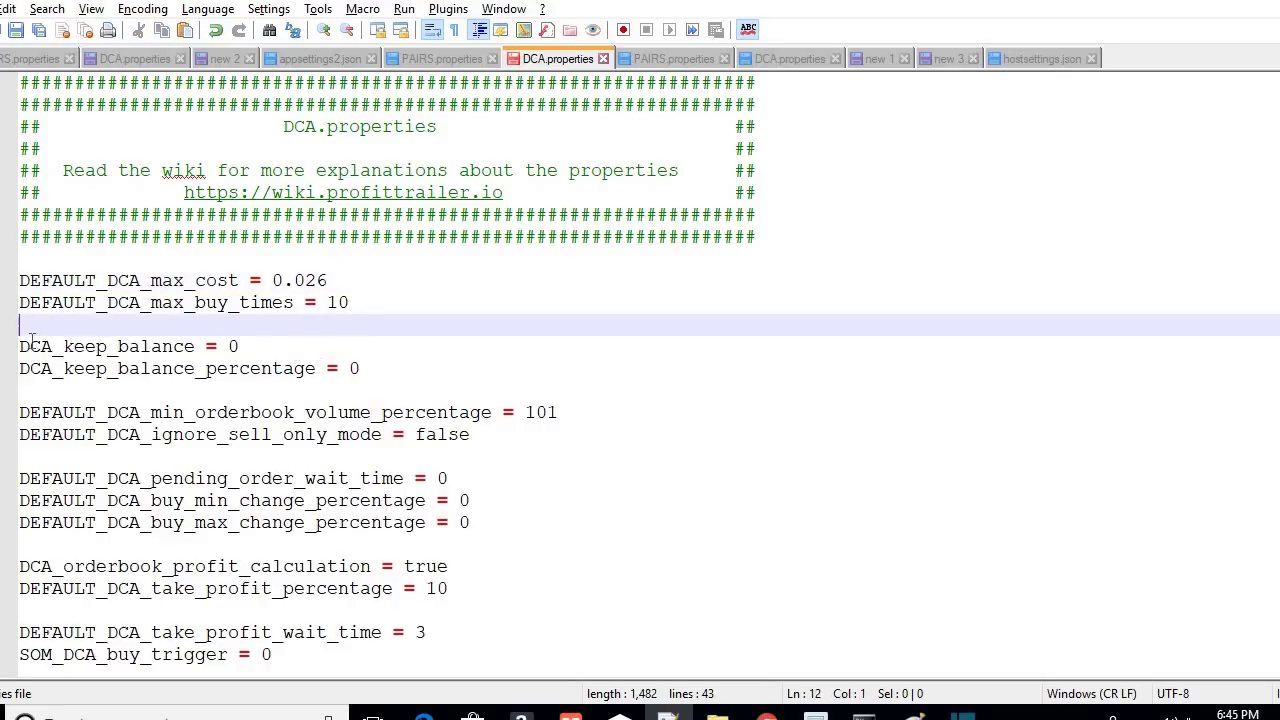
click(246, 347)
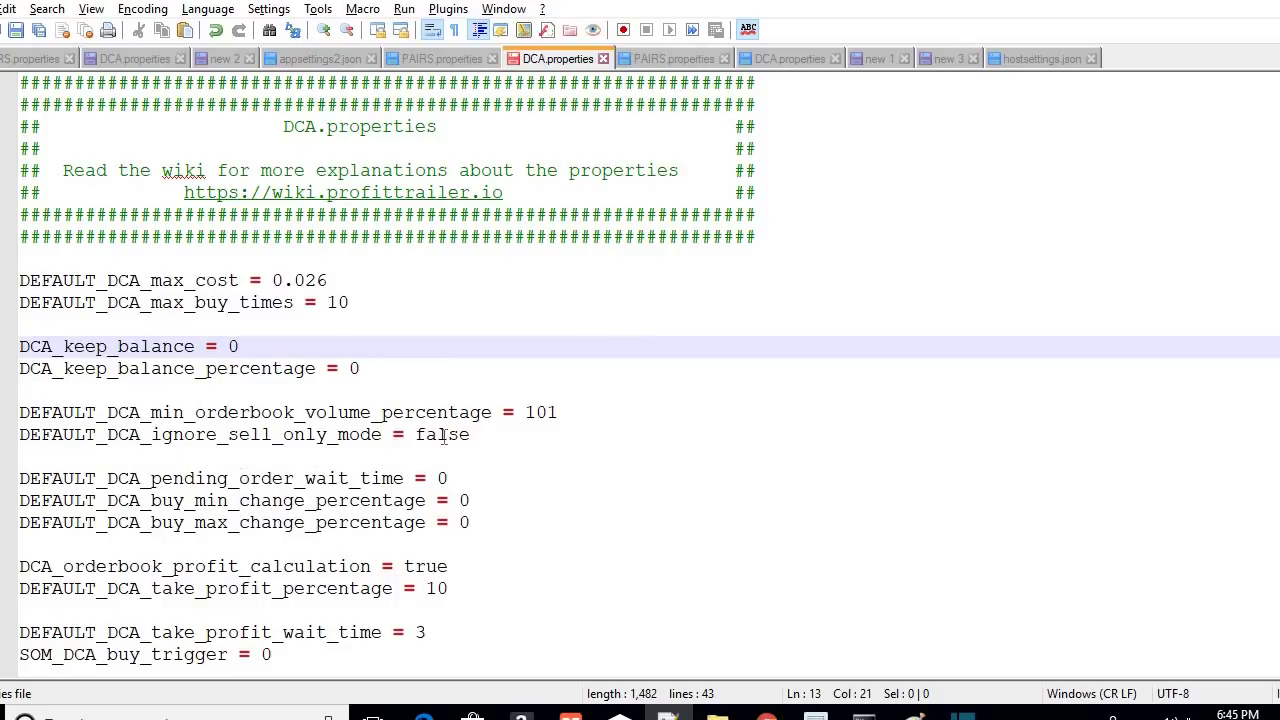
Duplicate the DEFAULT_DCA_ignore_sell_only_mode line onto the blank line below it
drag(472, 435, 5, 438)
key(ctrl+c)
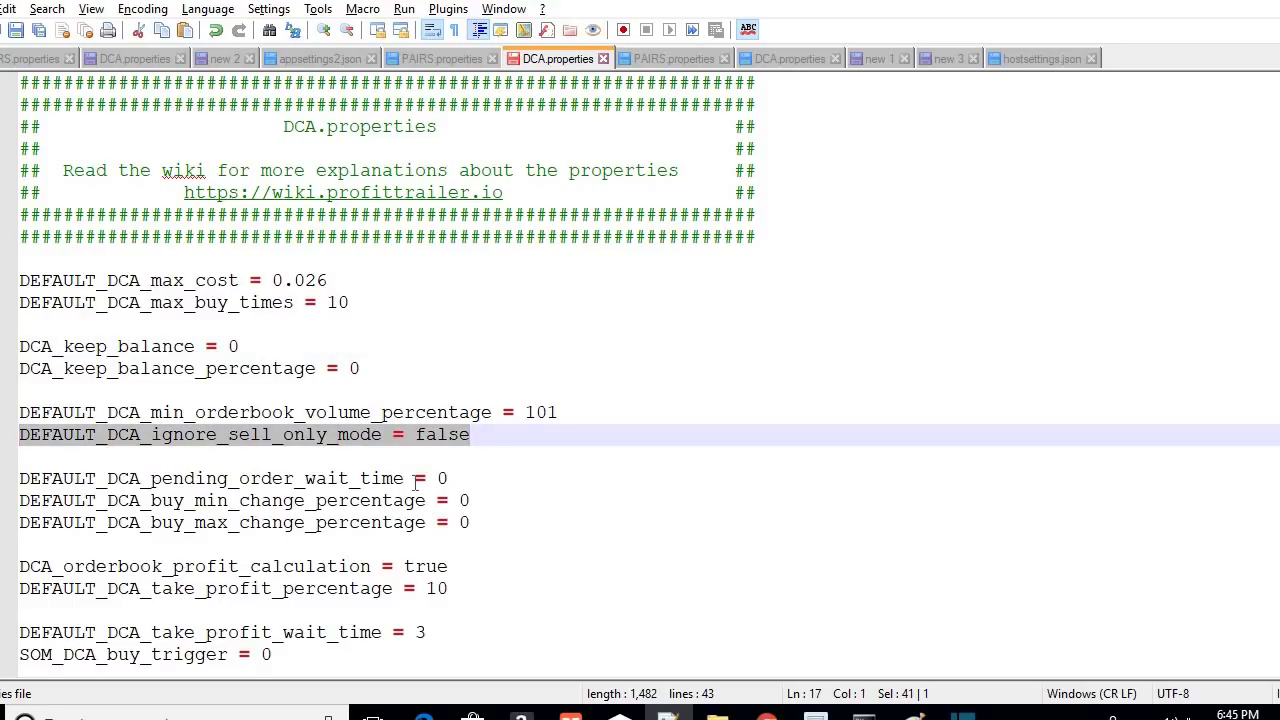
click(180, 462)
text(v)
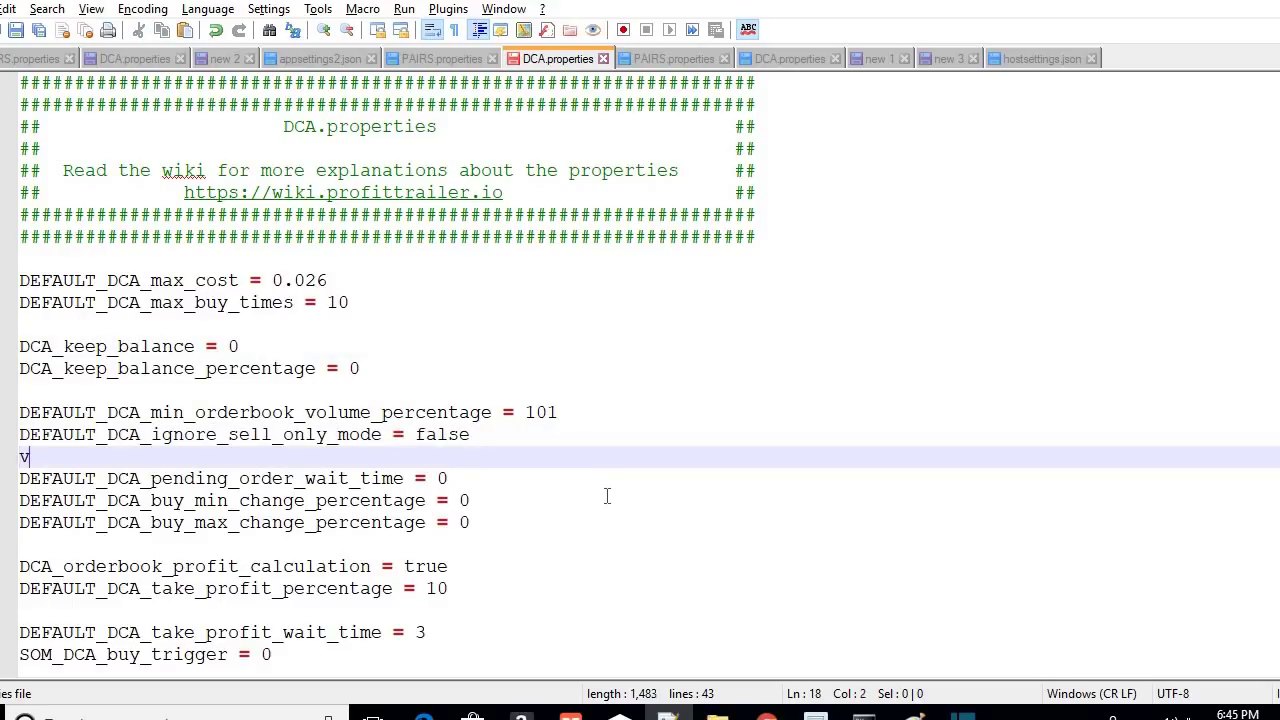
key(BackSpace)
key(ctrl+v)
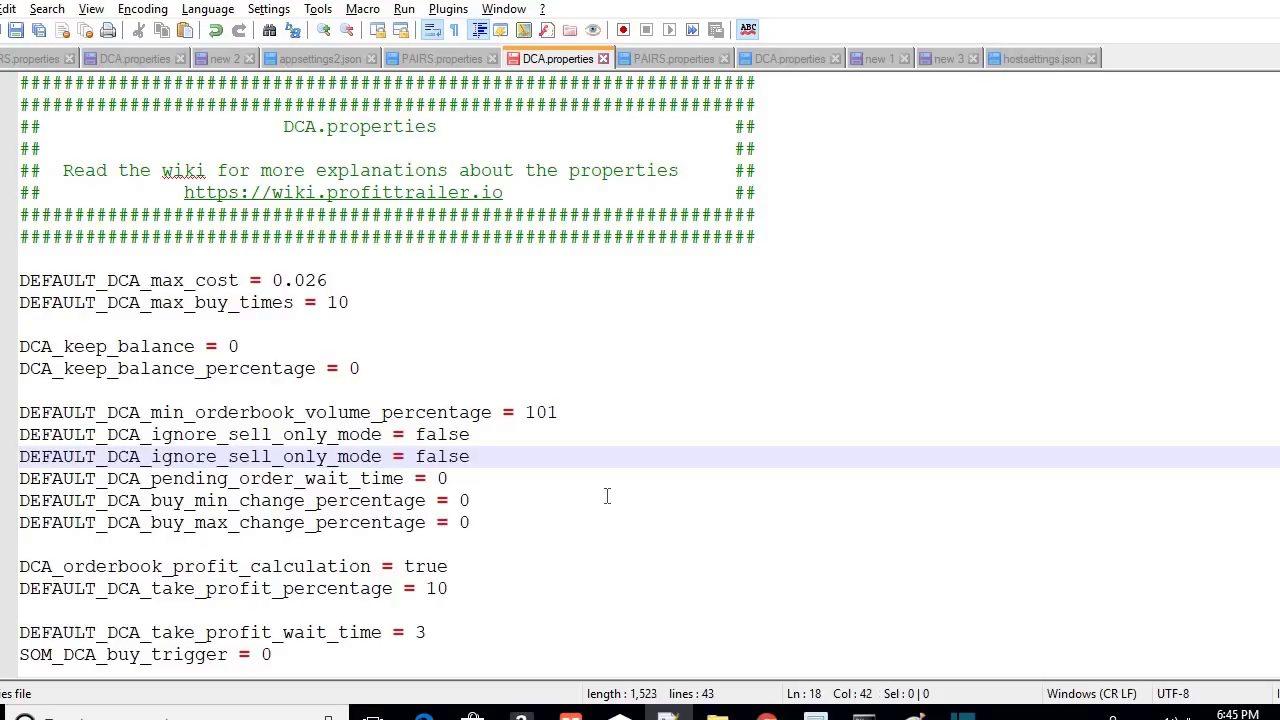
key(Return)
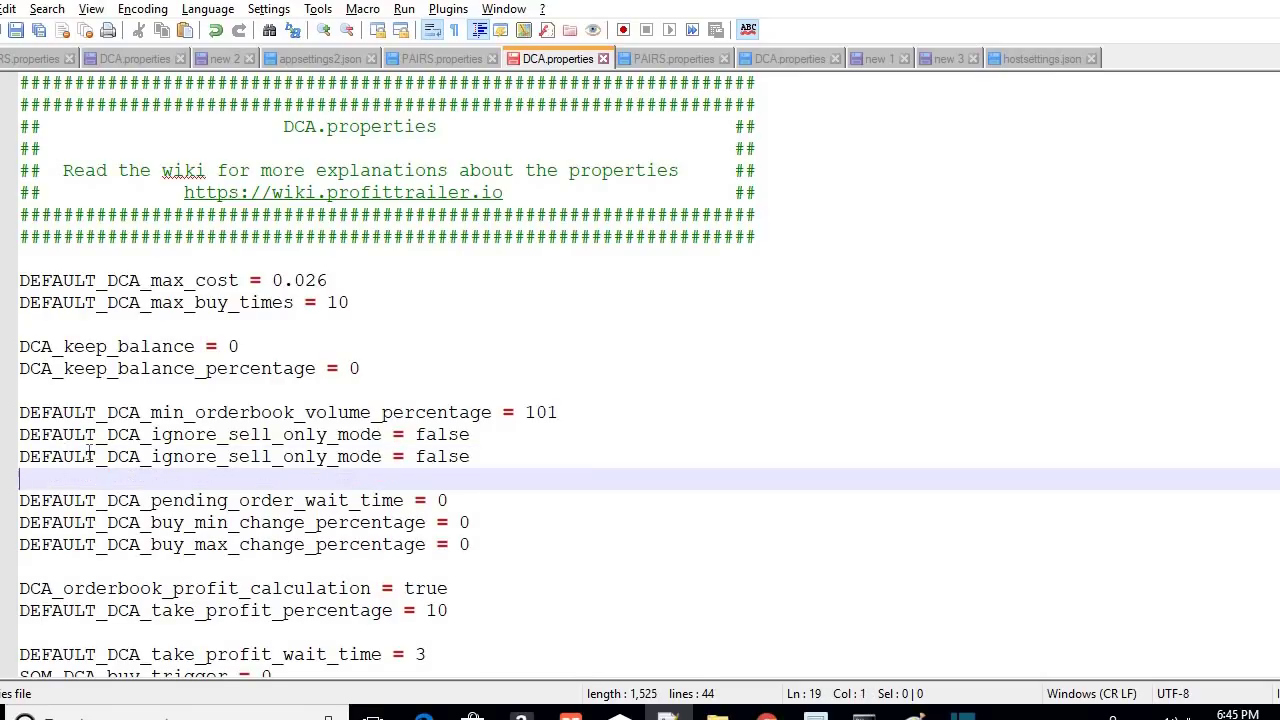
Edit the copy to read PPT_DCA_ignore_sell_only_mode = true and select the max_cost line
click(96, 457)
drag(84, 456, 25, 470)
text(PPT)
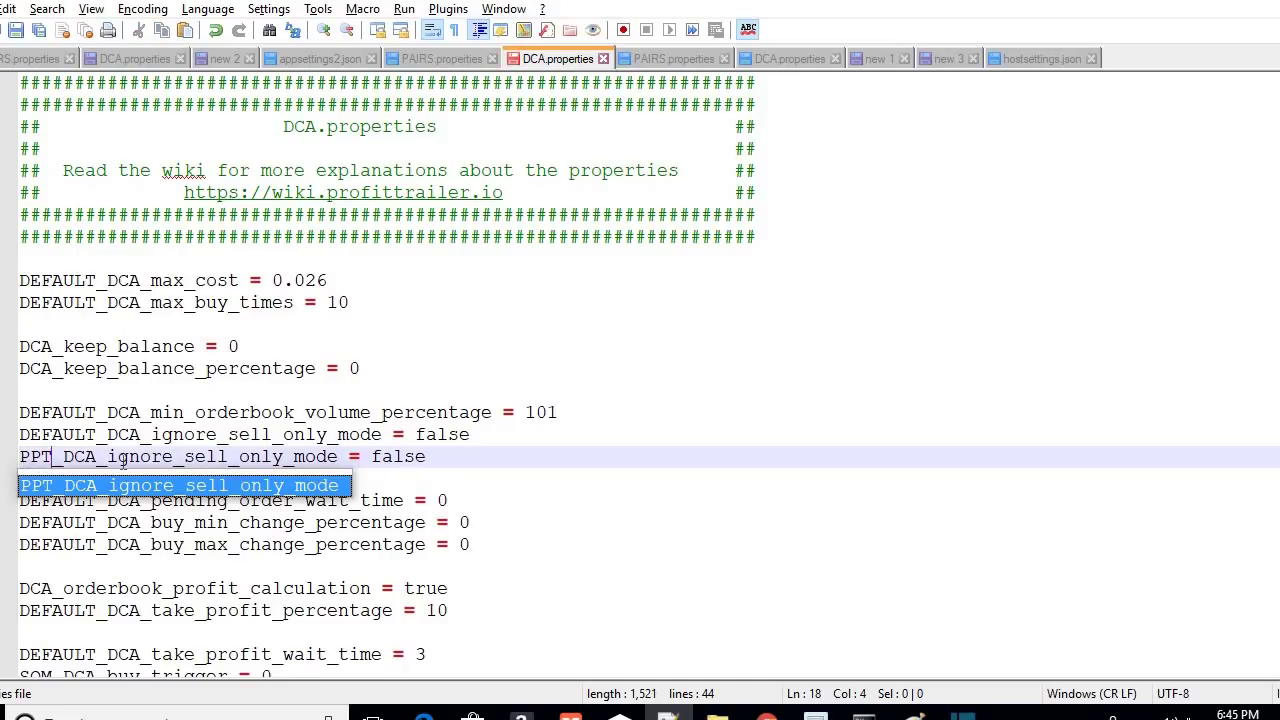
click(349, 455)
drag(374, 457, 424, 455)
text(true)
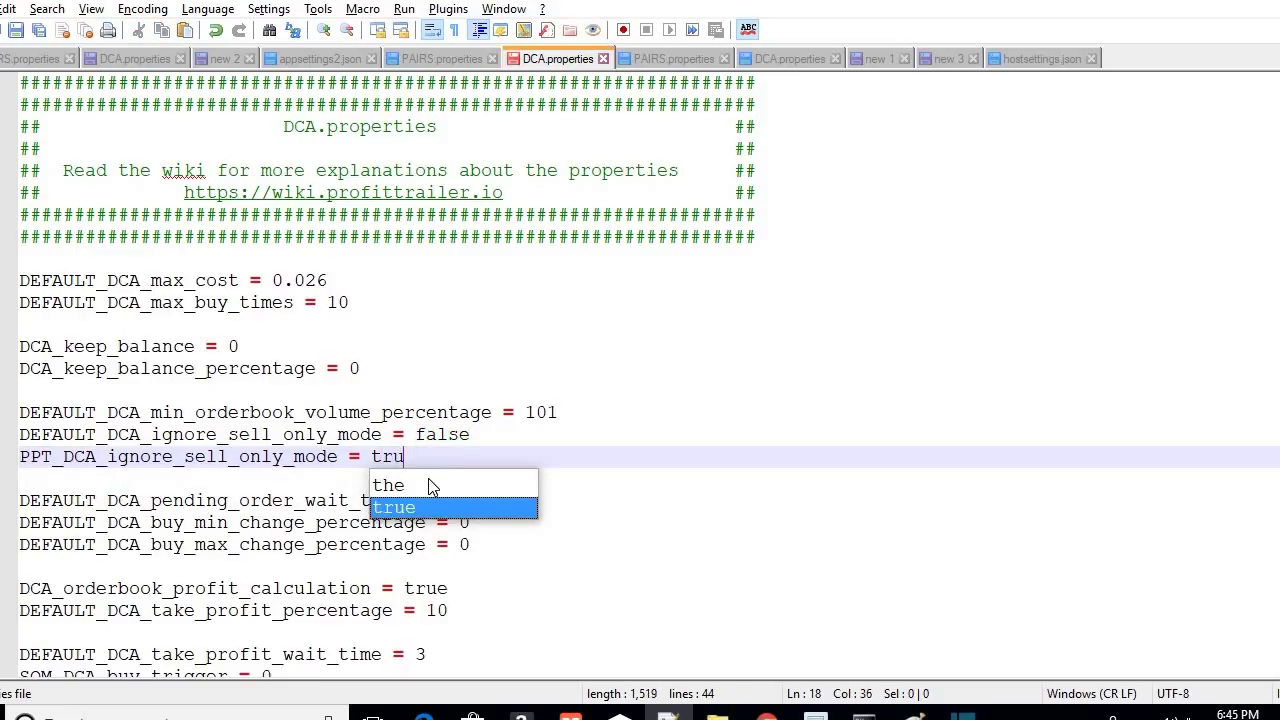
click(484, 396)
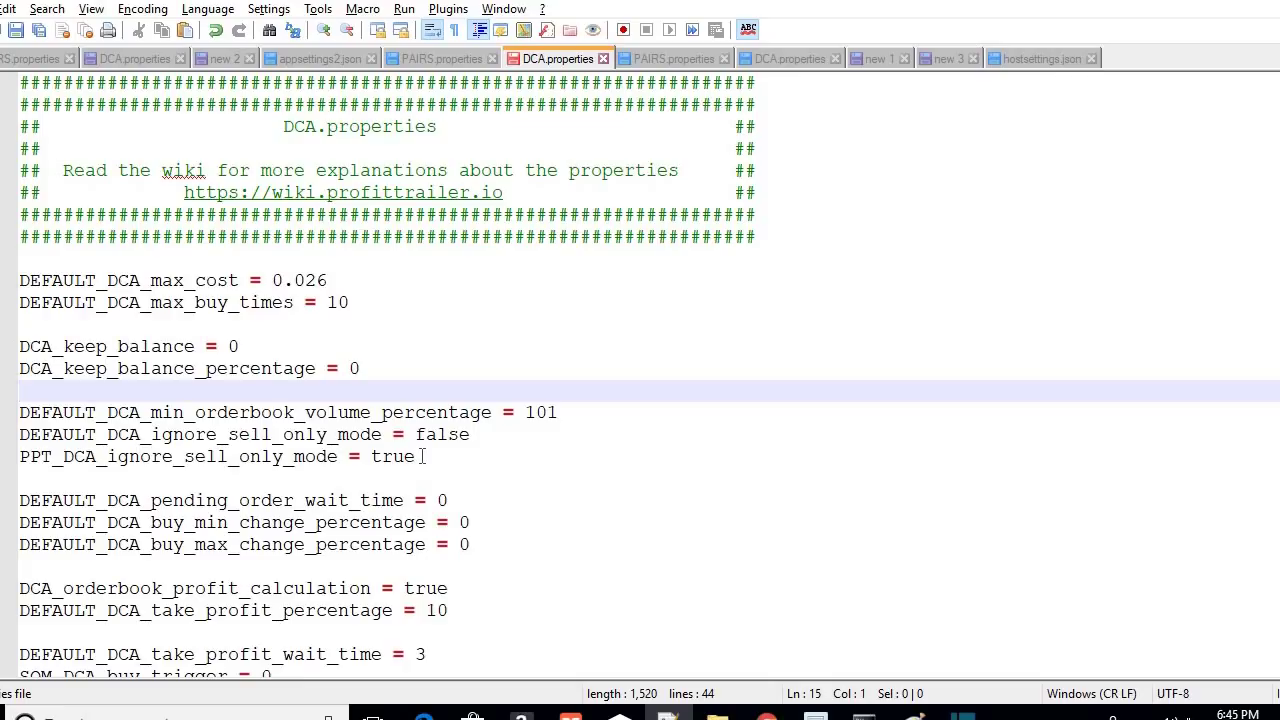
drag(342, 280, 19, 280)
key(ctrl+c)
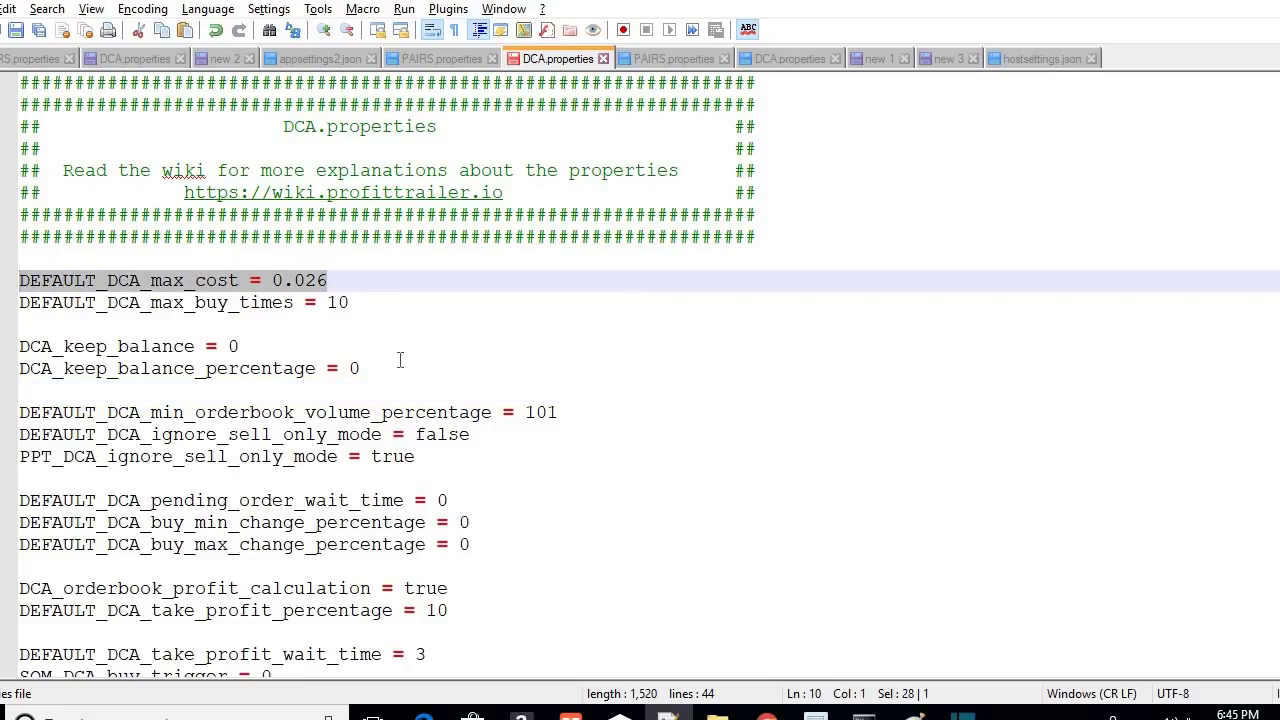
Paste the max_cost line onto line 19 and rename it PPT_DCA_max_cost
click(287, 486)
key(ctrl+v)
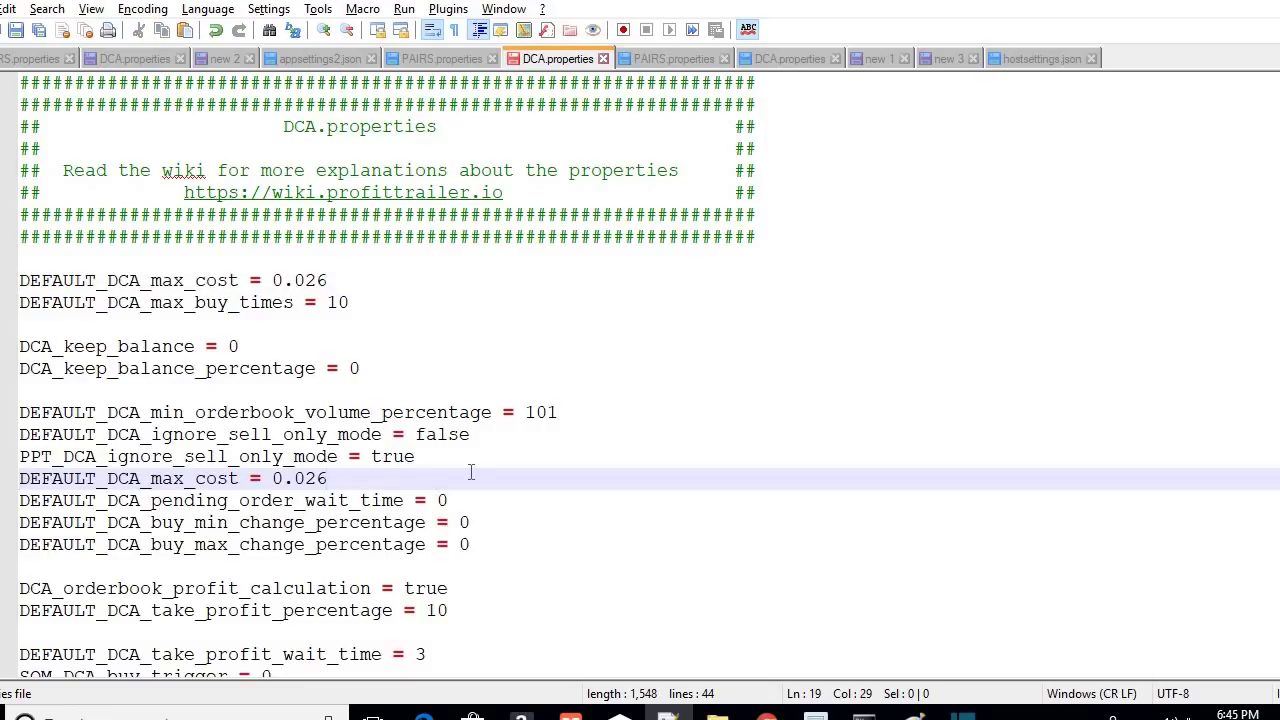
key(Return)
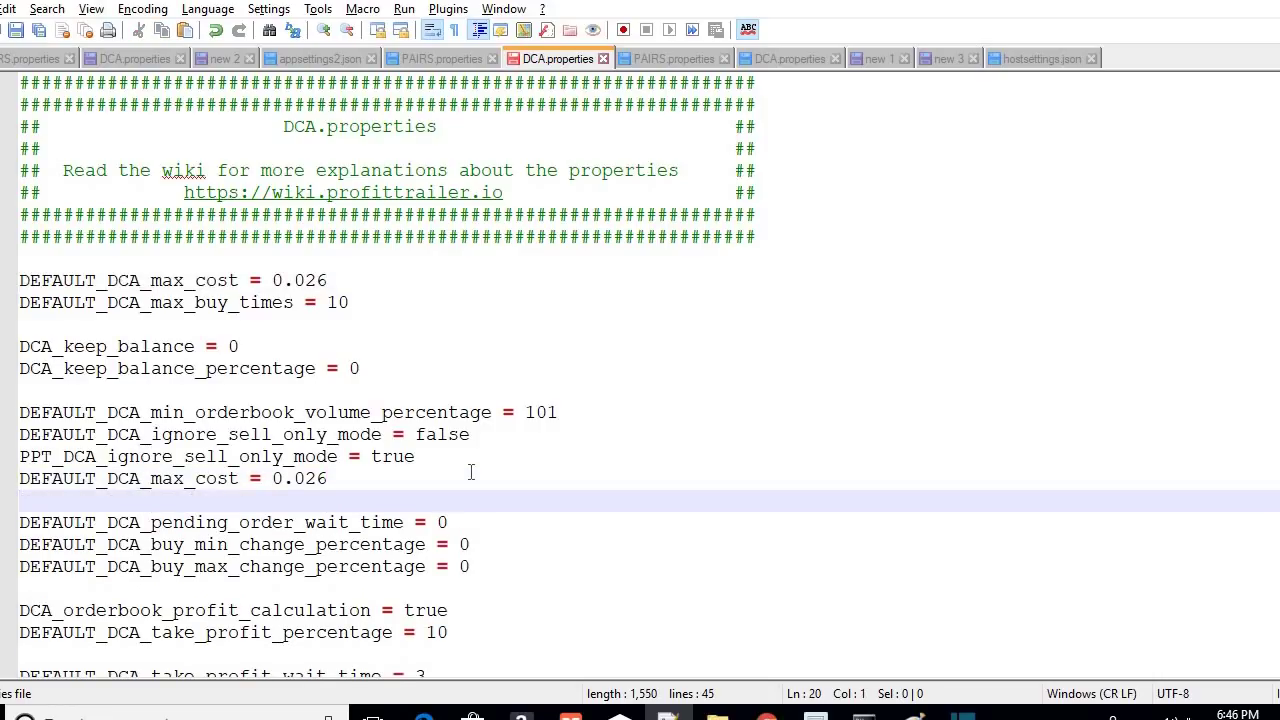
key(Up)
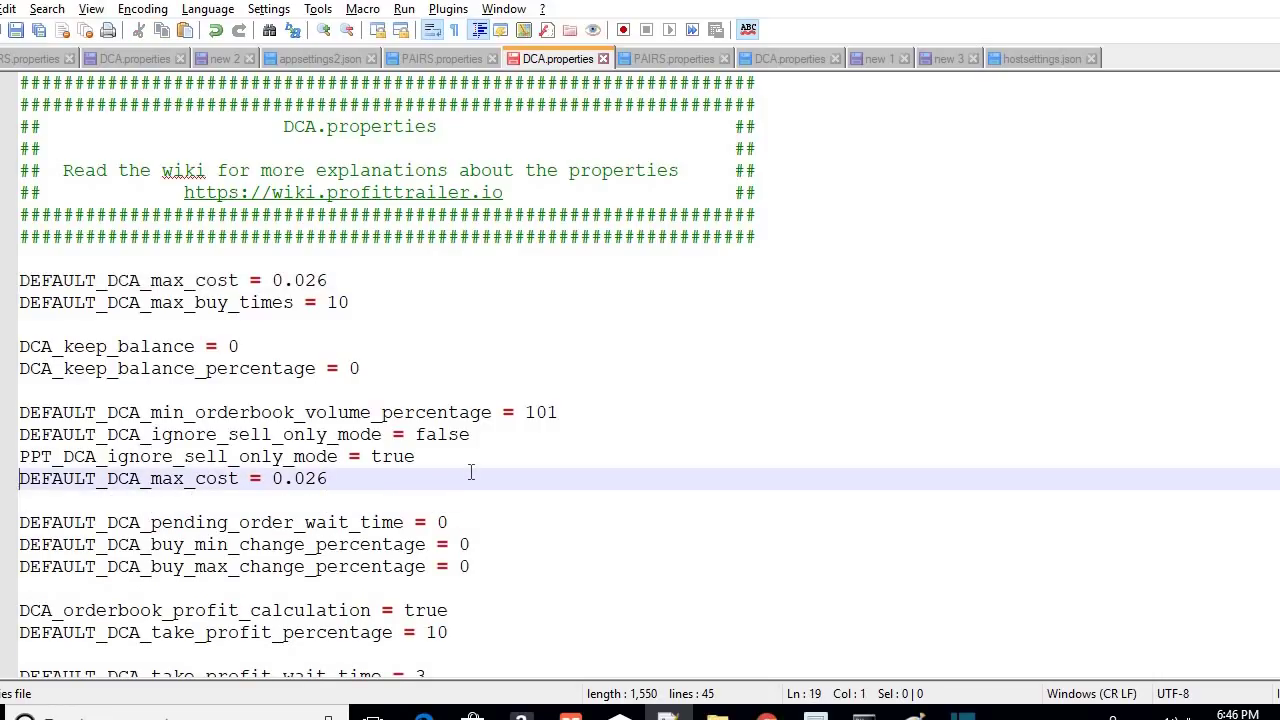
key(shift+Right)
key(shift+Right)
key(shift+Right)
key(shift+Right)
key(shift+Right)
key(shift+Right)
key(shift+Right)
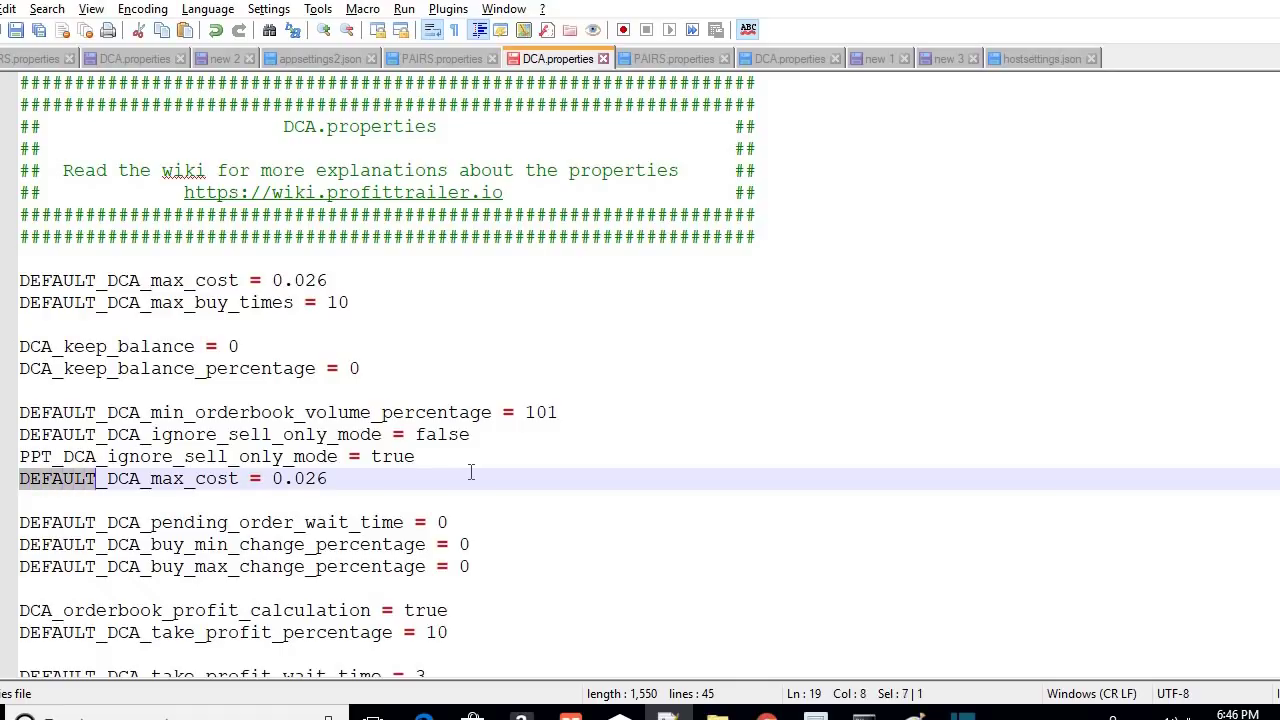
text(PPT)
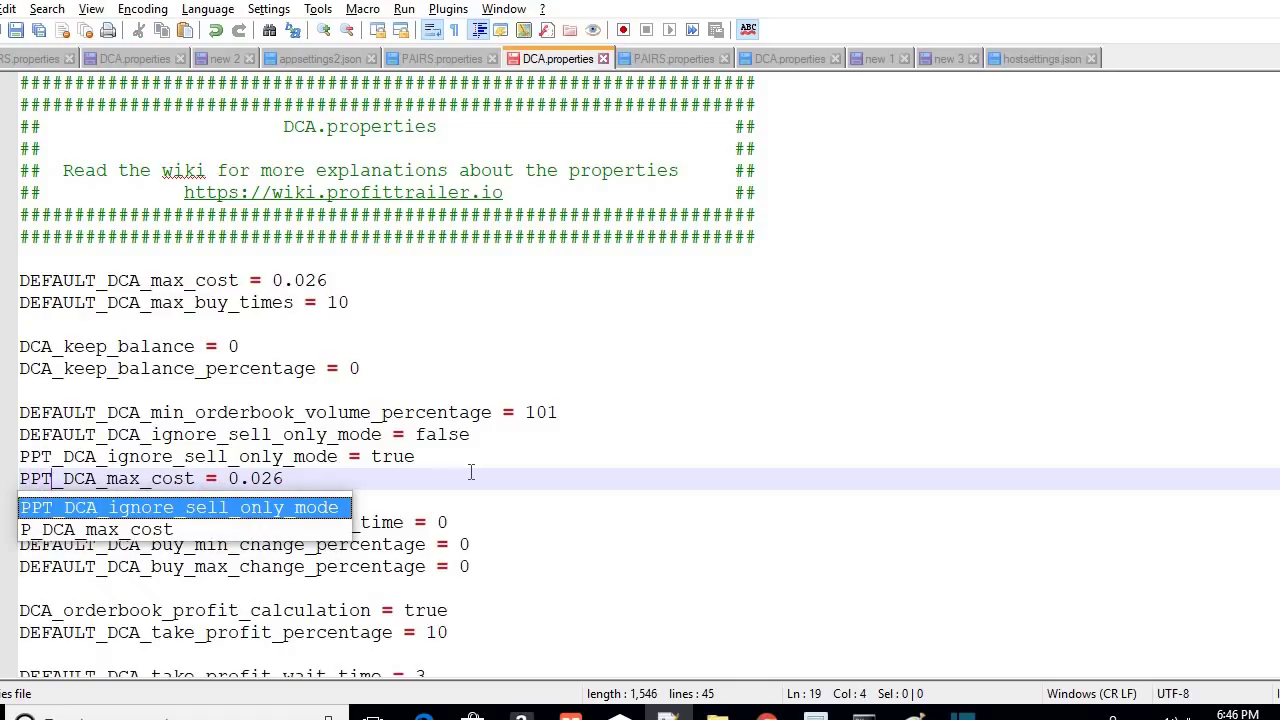
Change the PPT max cost value from 0.026 to 0.090, then return to the DCA Log
key(Right)
key(Right)
key(Right)
key(Right)
key(Right)
key(Right)
key(Right)
key(Right)
key(Right)
key(Right)
key(Right)
key(Right)
key(Right)
key(Right)
key(Right)
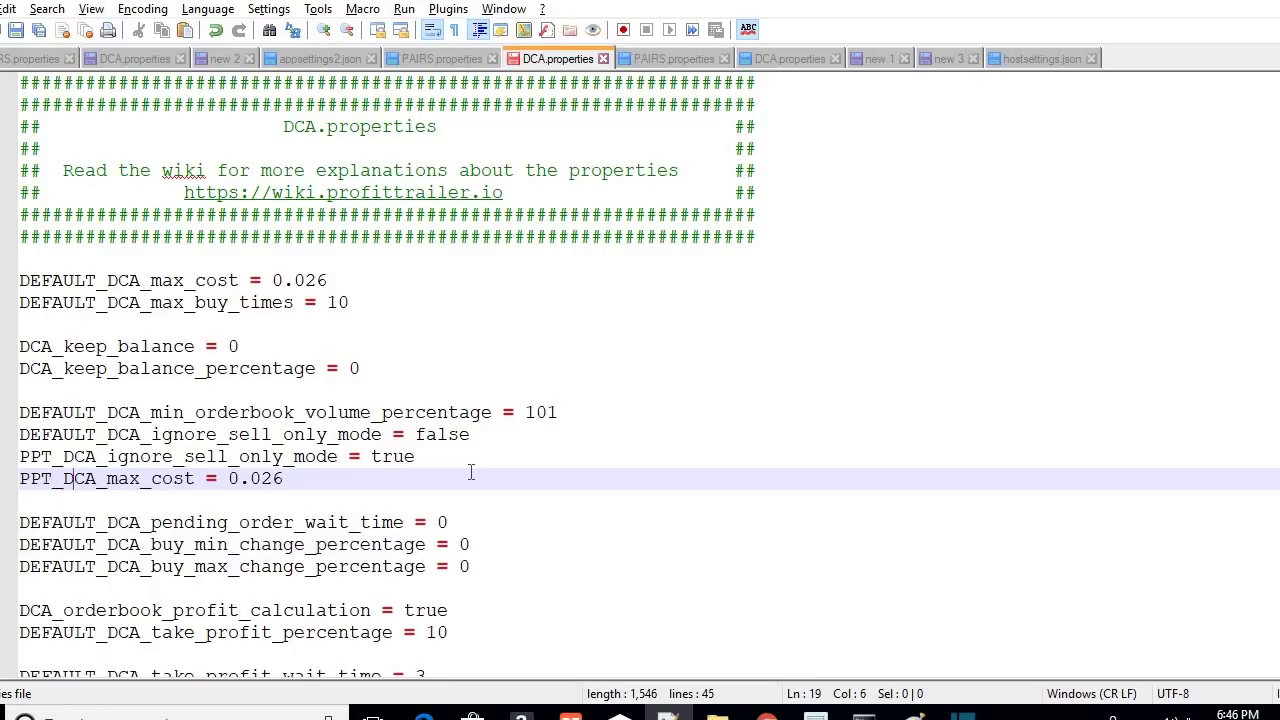
key(Right)
key(Right)
key(Right)
key(Right)
key(Right)
key(BackSpace)
key(End)
text(0)
key(Left)
key(BackSpace)
text(9)
key(Right)
key(Left)
key(Down)
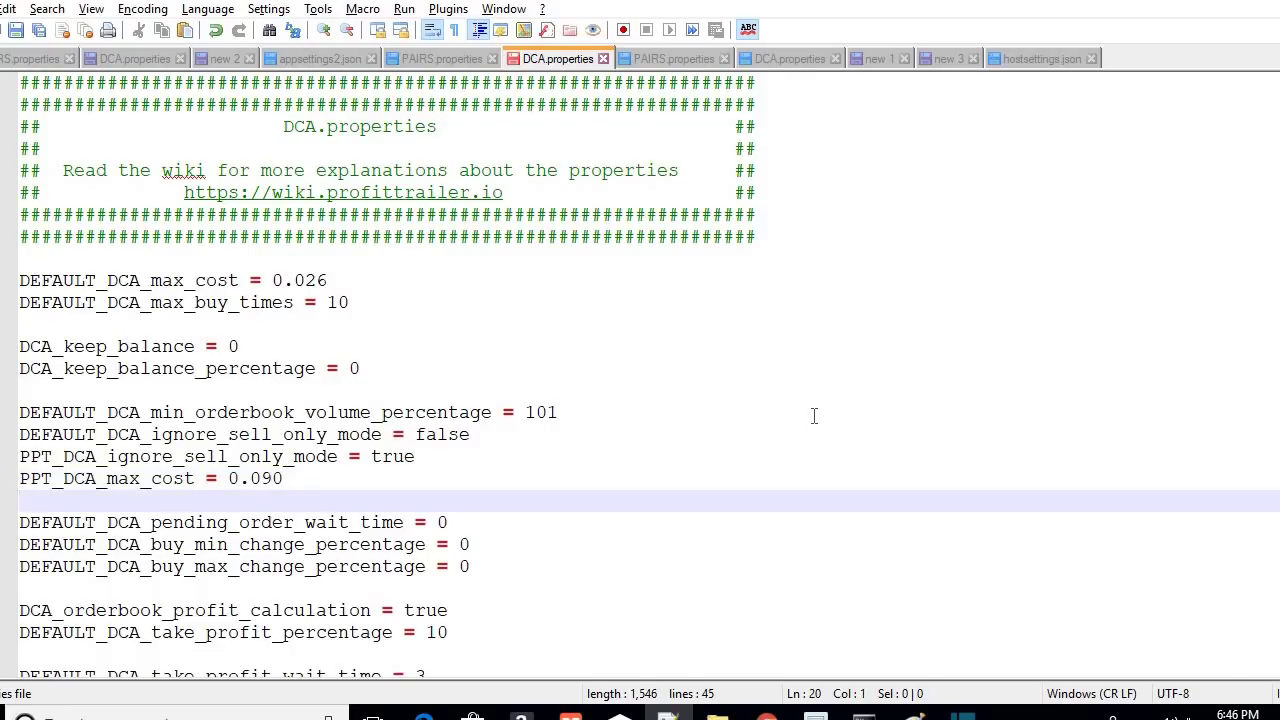
key(alt+Tab)
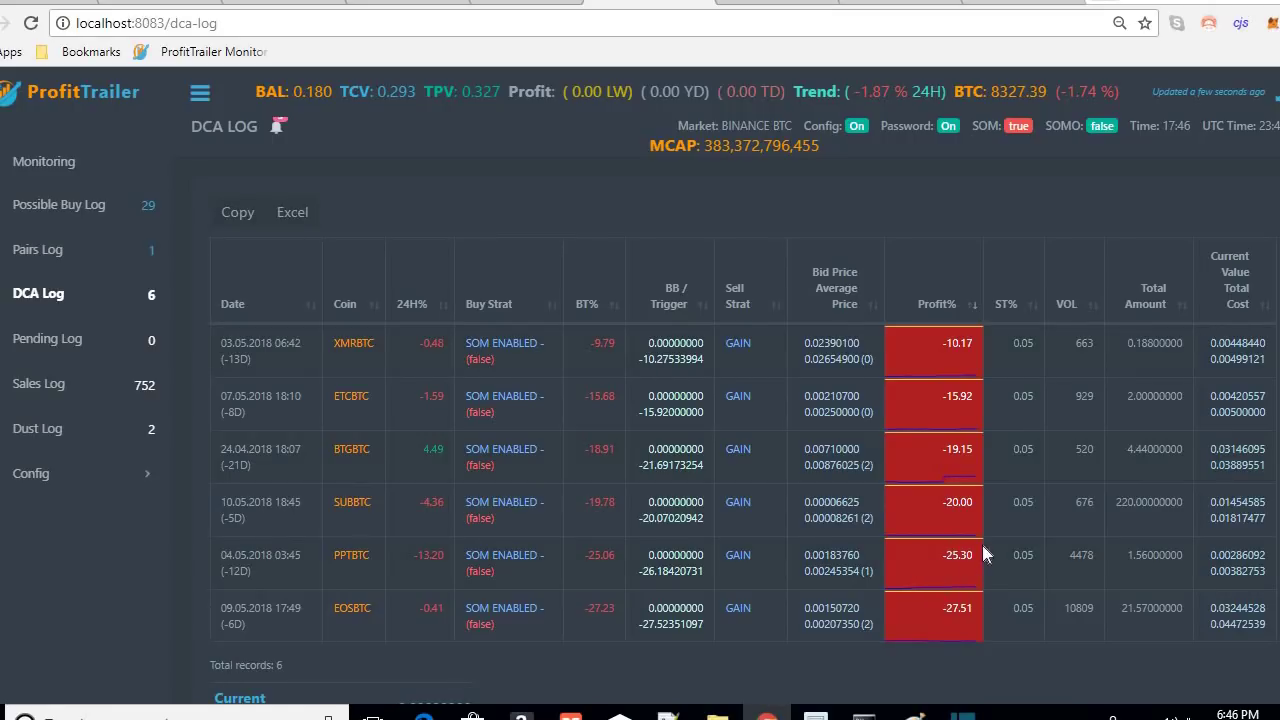
Glance at DCA.properties, watch PPTBTC's new buy in the log, then open the PPTBTC chart
key(alt+Tab)
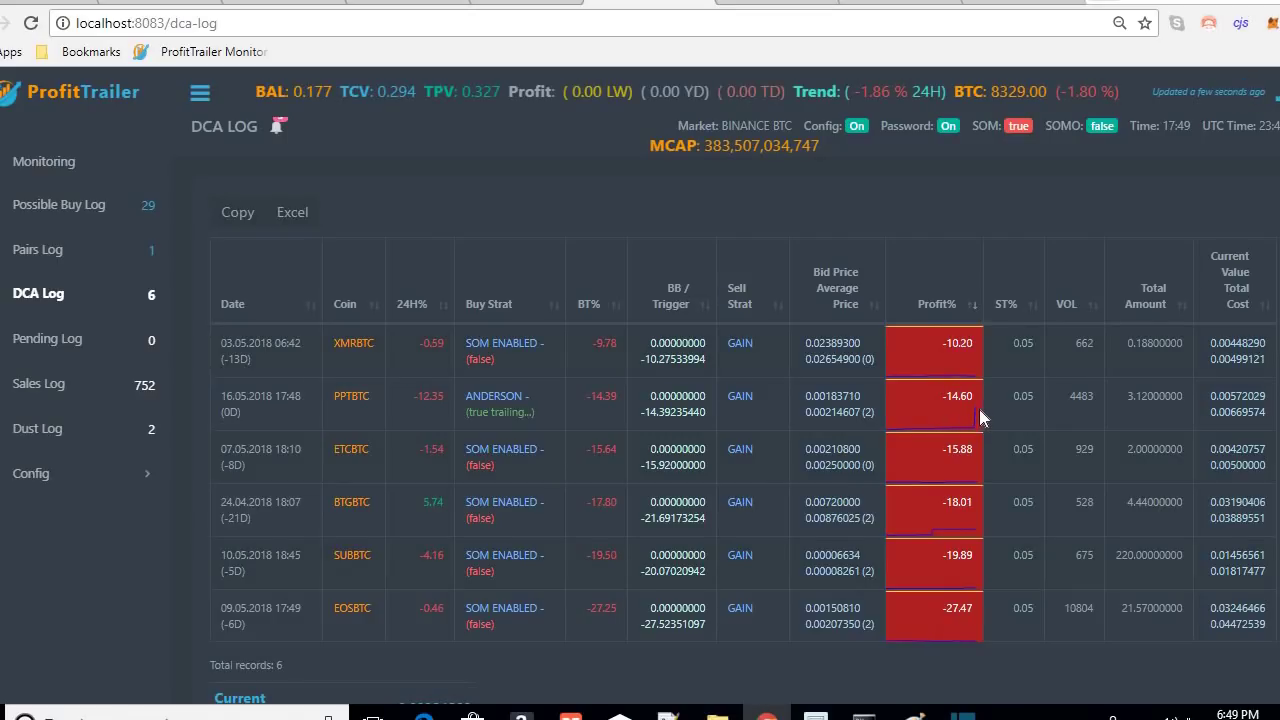
key(ctrl+Tab)
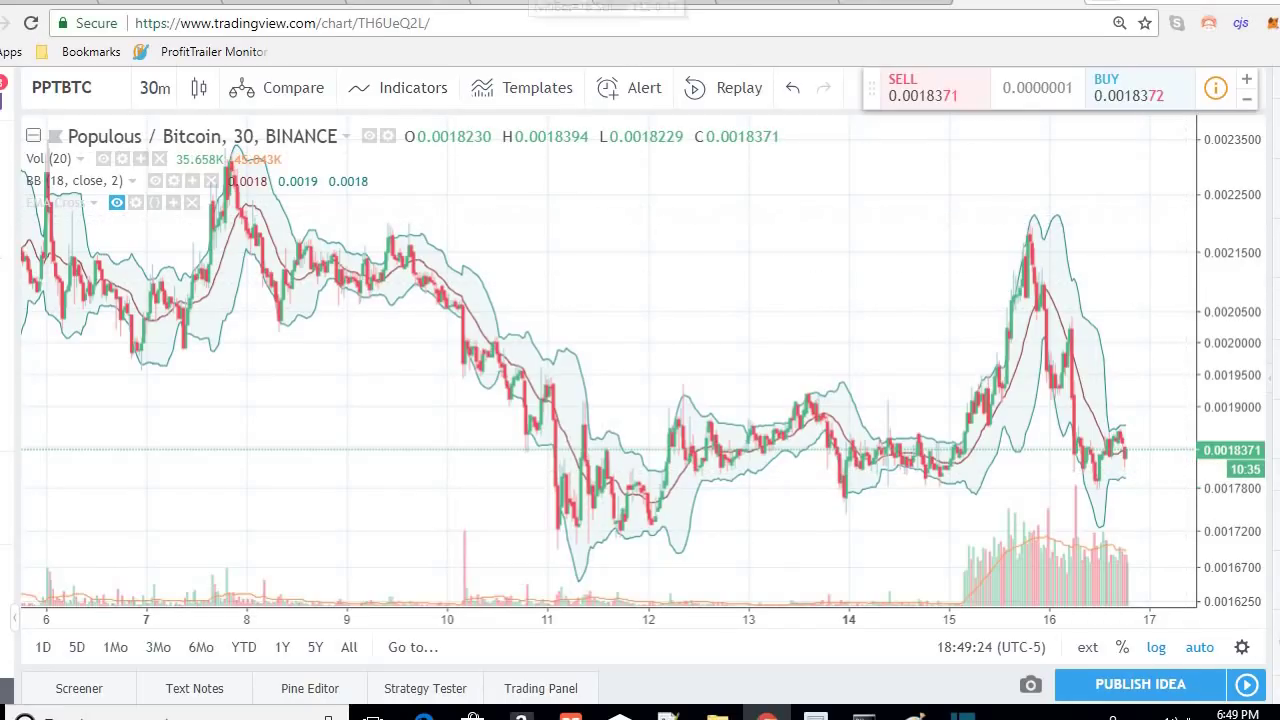
Check that the DCA Log has no PPTBTC entry, then return to DCA.properties at line 19
click(650, 5)
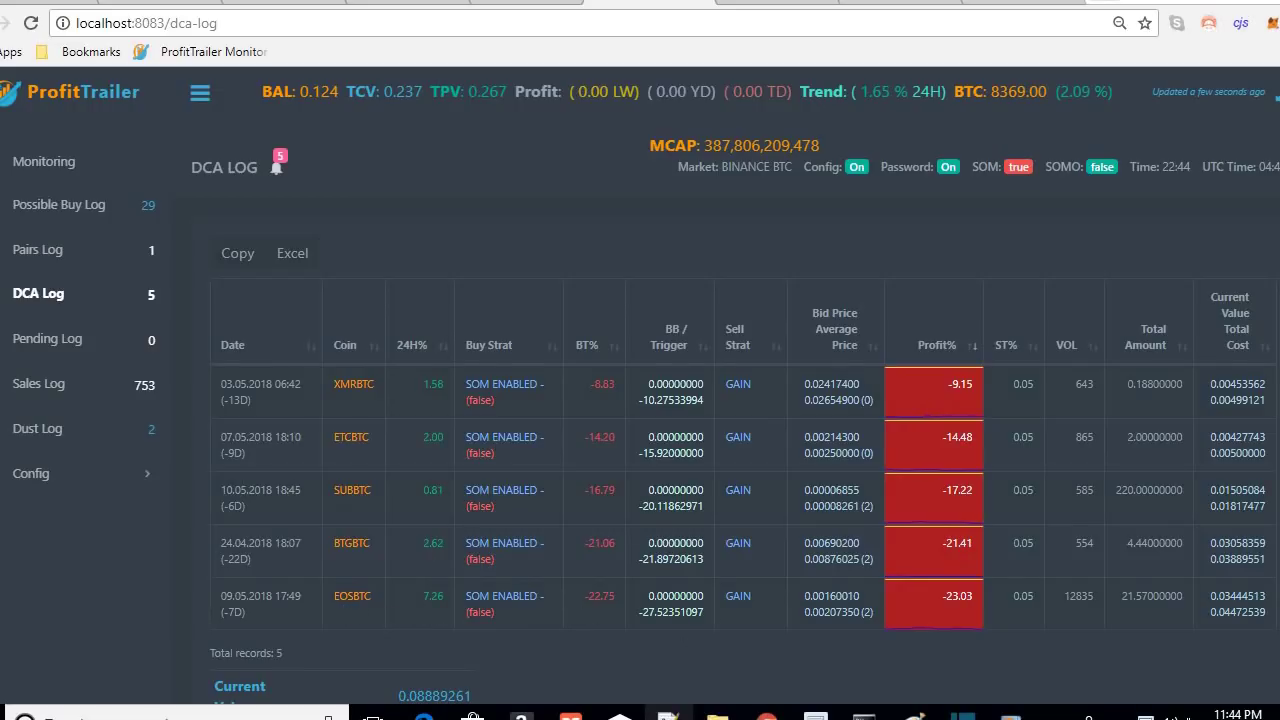
click(668, 716)
click(448, 321)
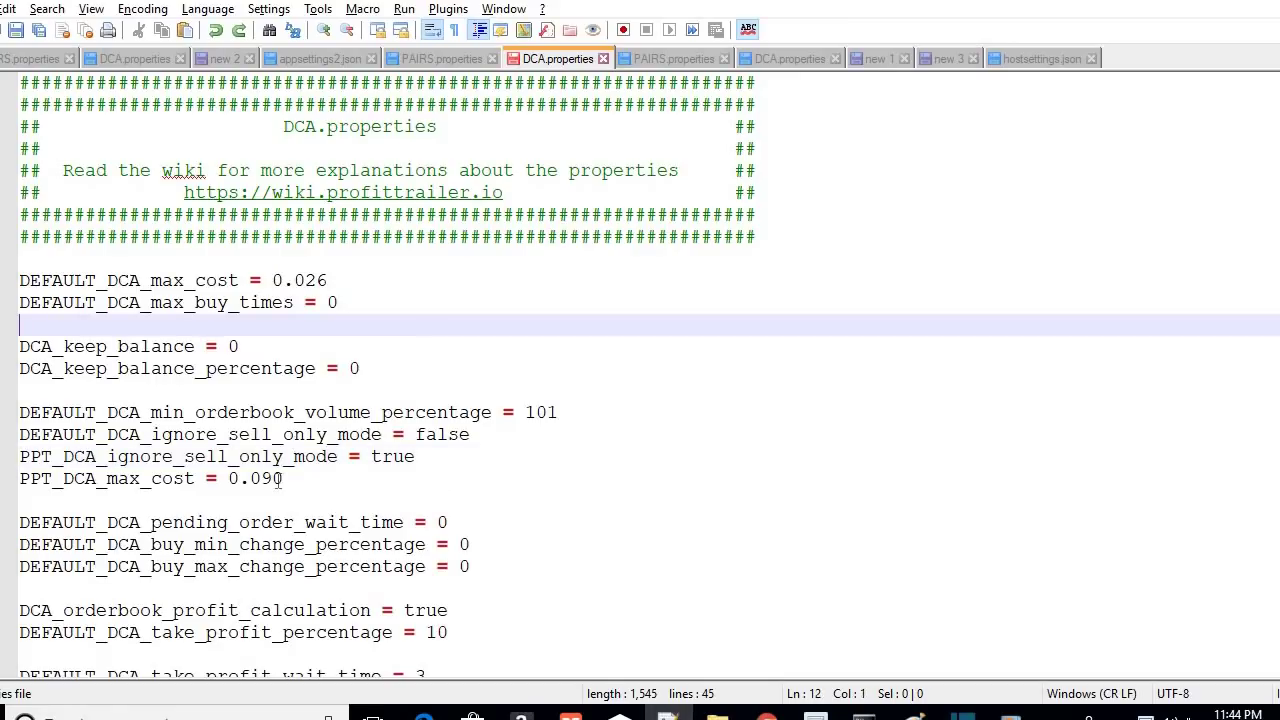
click(314, 480)
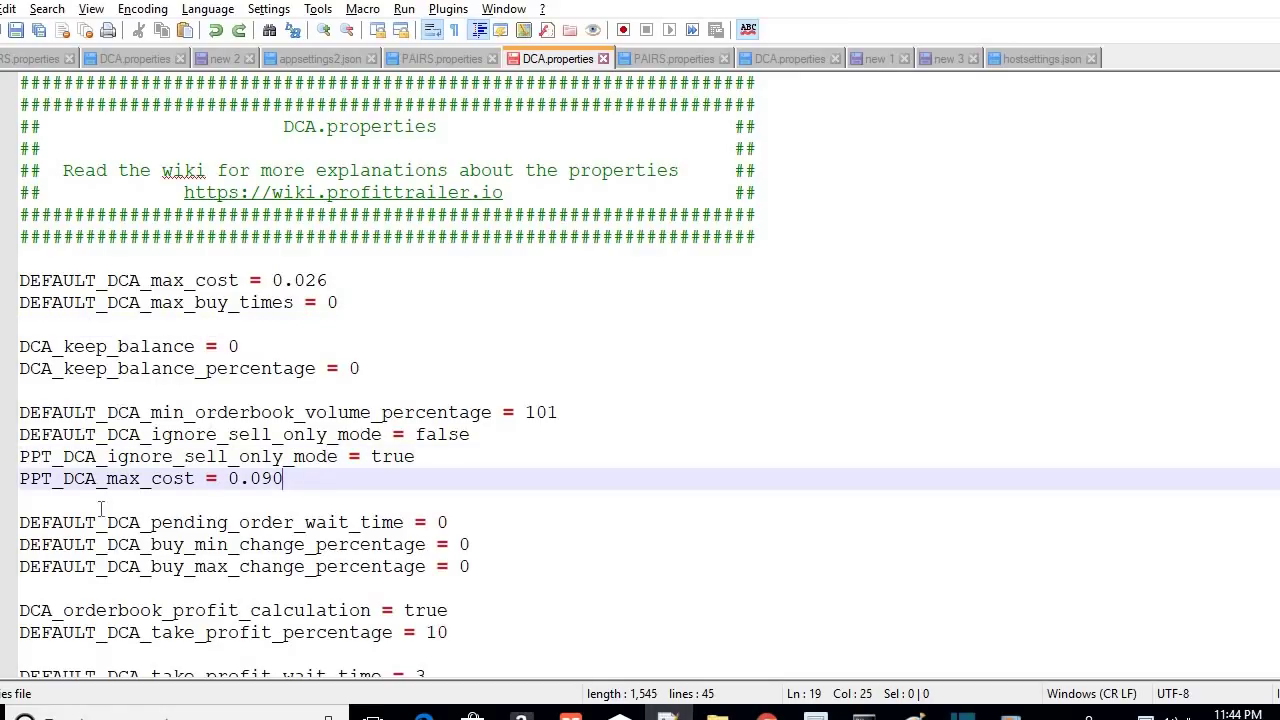
Comment out the PPT_DCA_max_cost and sell-only-mode override lines with '#'
click(22, 480)
text(#)
click(22, 458)
text(#)
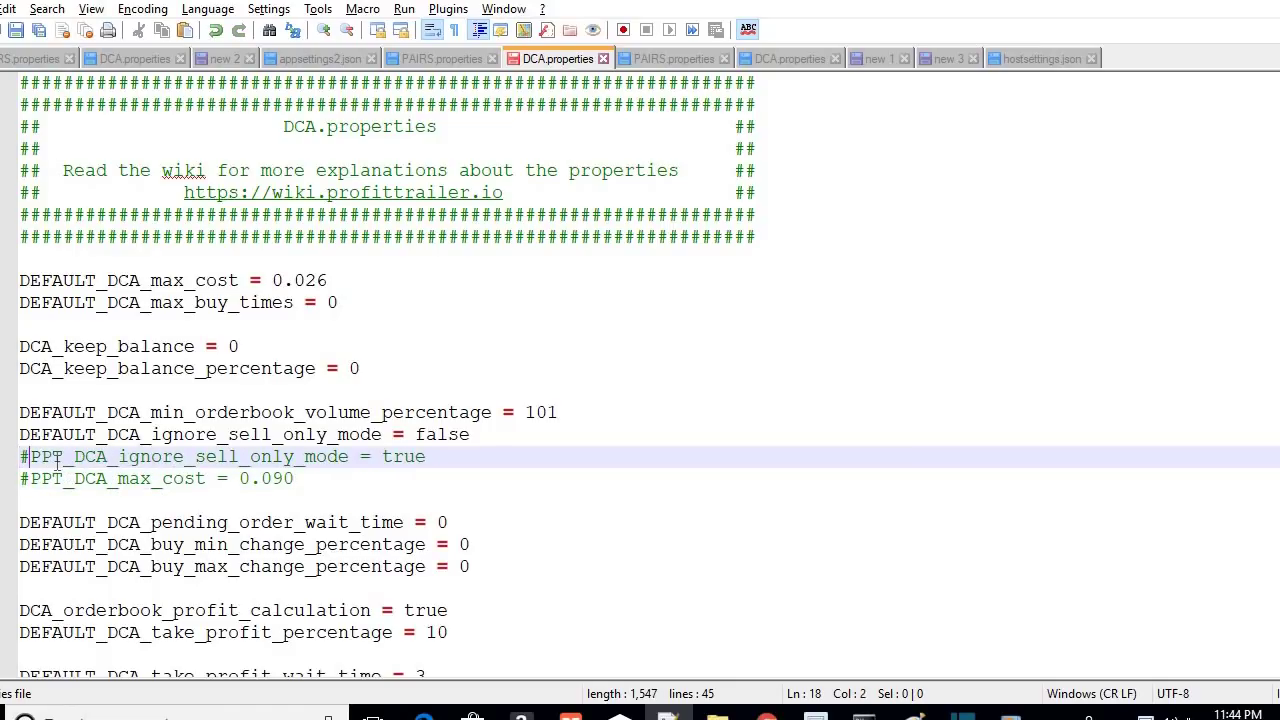
key(Right)
key(Right)
key(Right)
key(Right)
Select and delete the two commented-out #PPT_DCA_ override lines
click(305, 478)
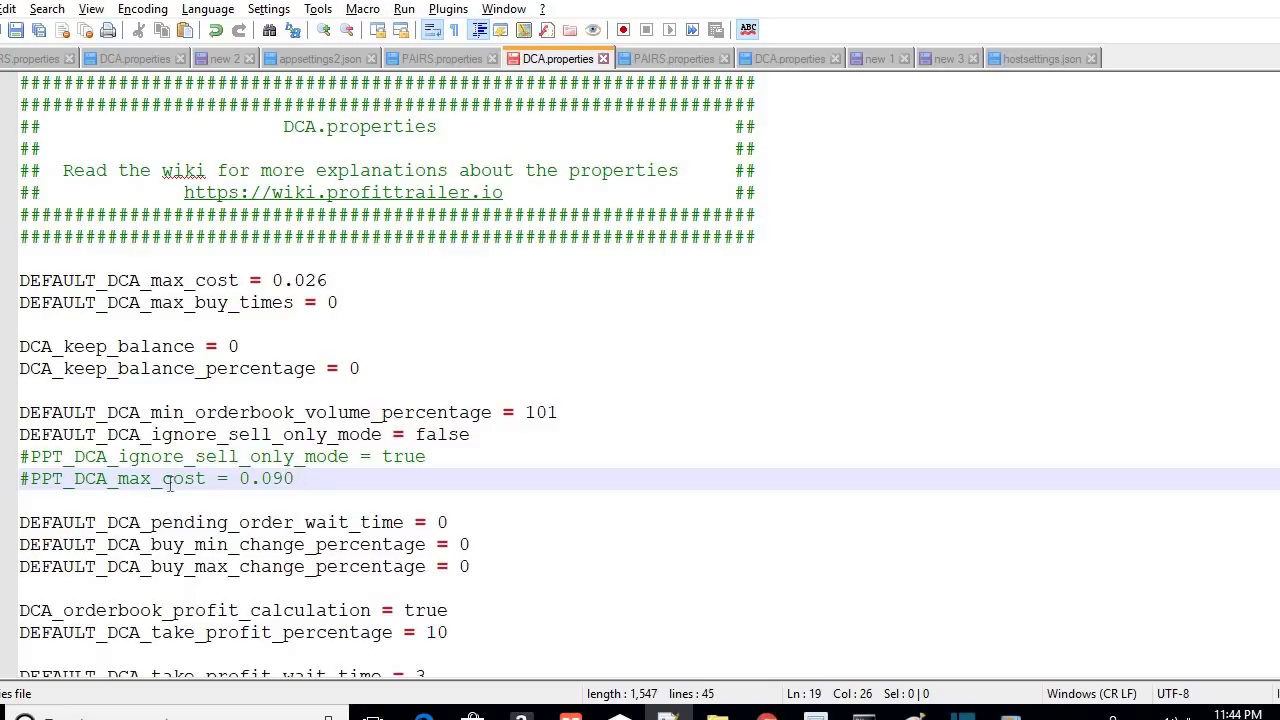
shift+click(22, 456)
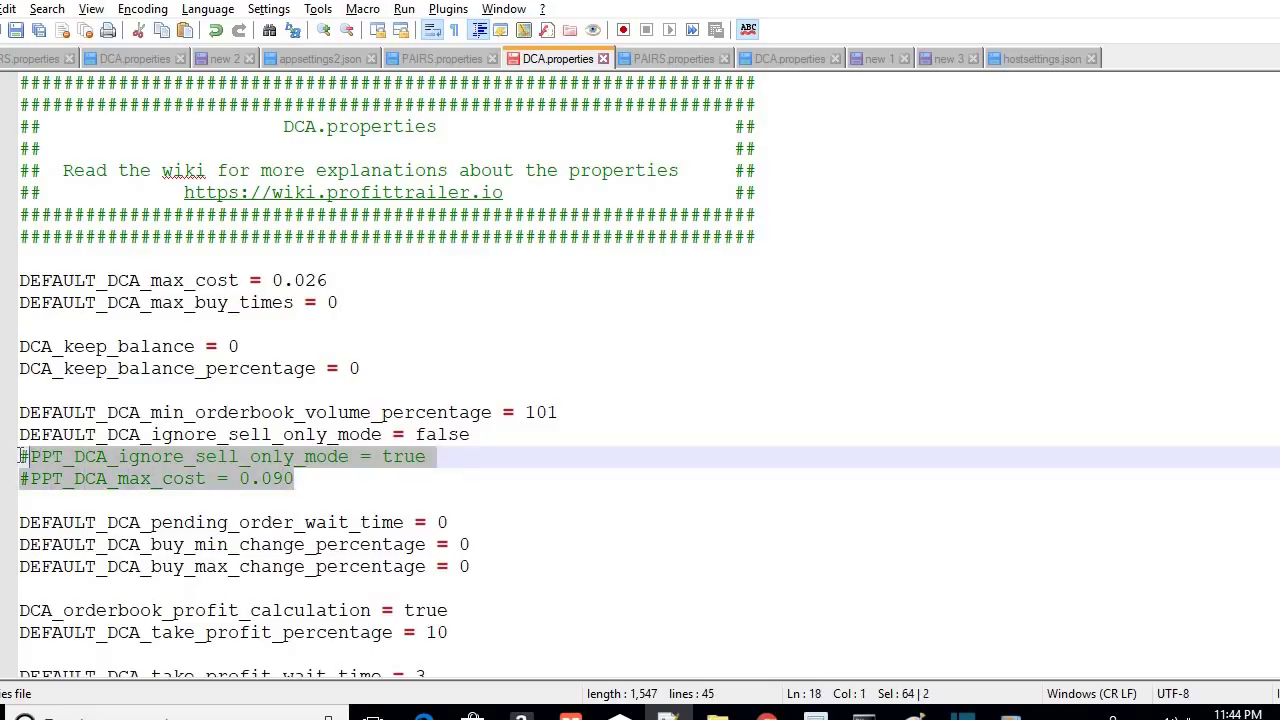
key(Delete)
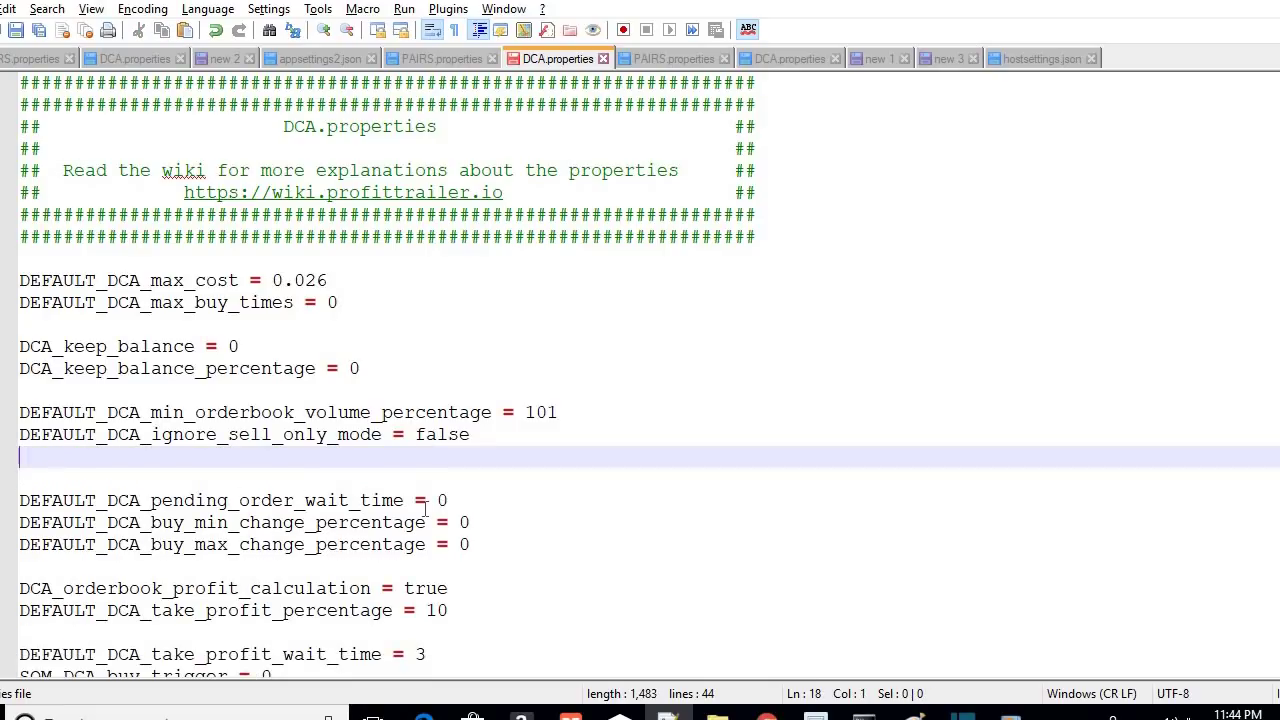